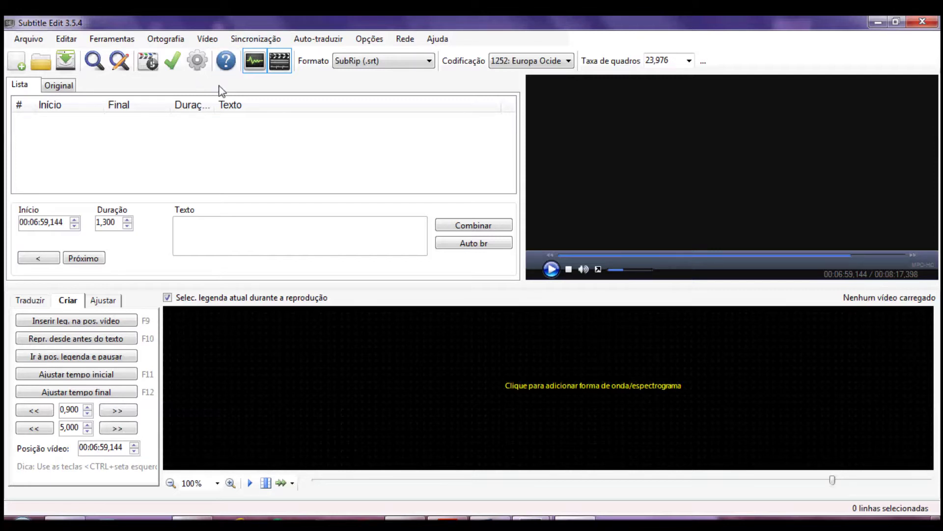
pyautogui.click(124, 43)
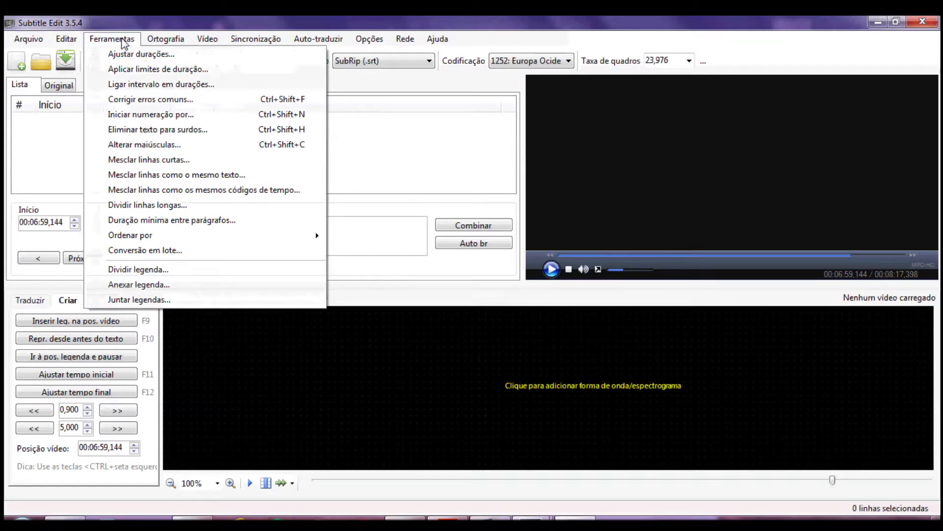
pyautogui.click(124, 43)
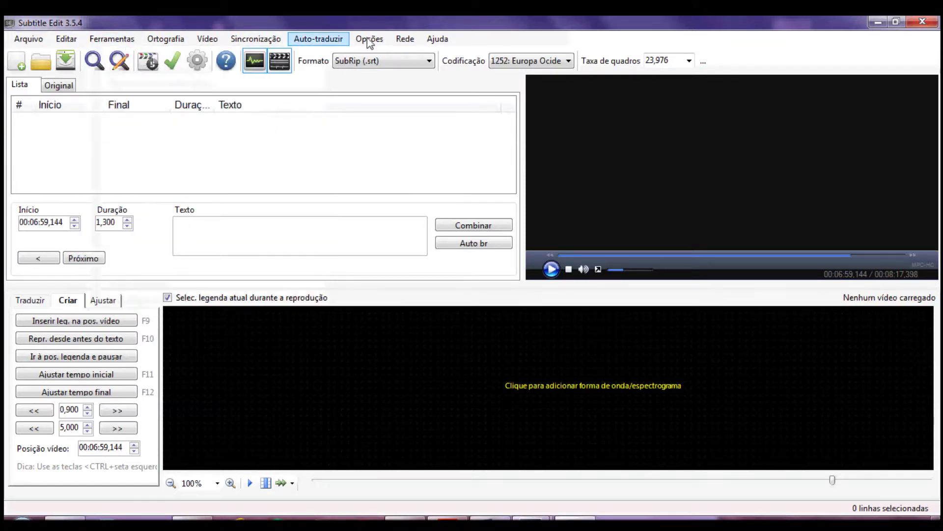
pyautogui.click(339, 41)
# Step: Choose Português (Brasil) as the interface language and confirm it
pyautogui.click(369, 42)
pyautogui.click(371, 42)
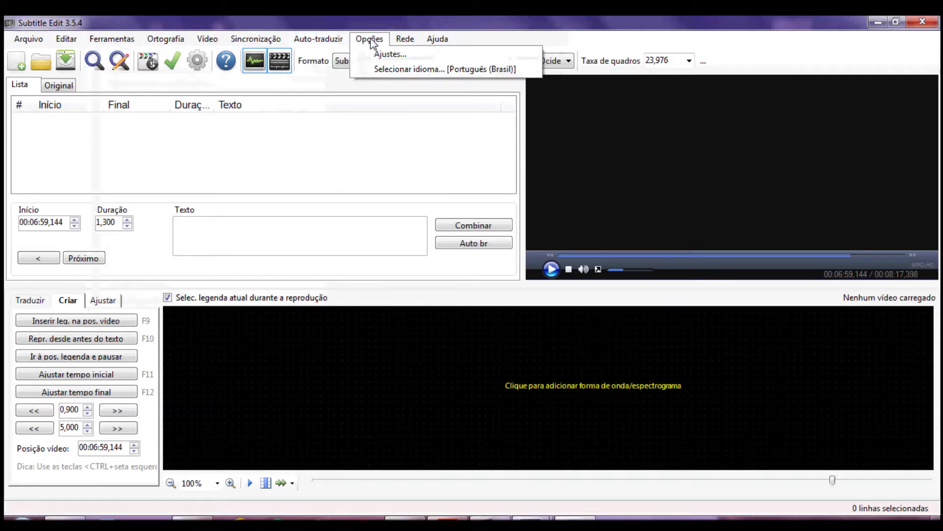
pyautogui.click(389, 72)
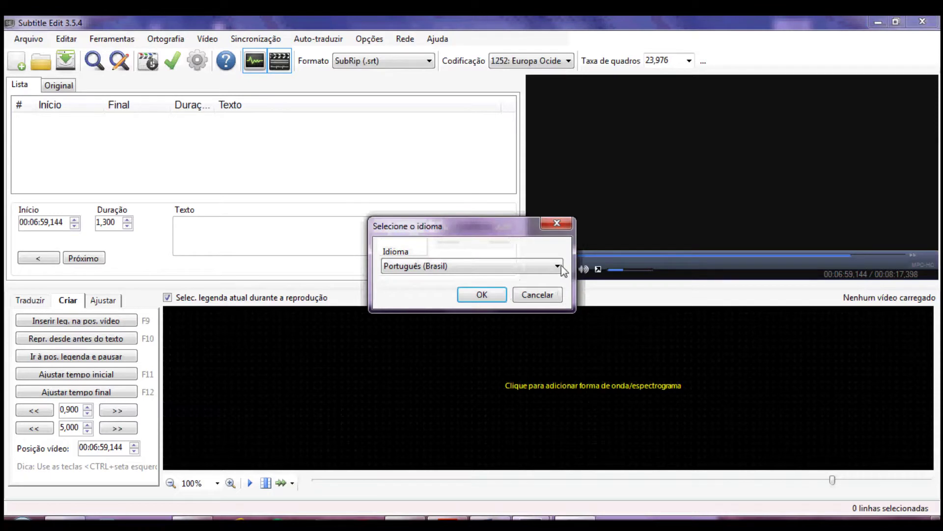
pyautogui.click(561, 266)
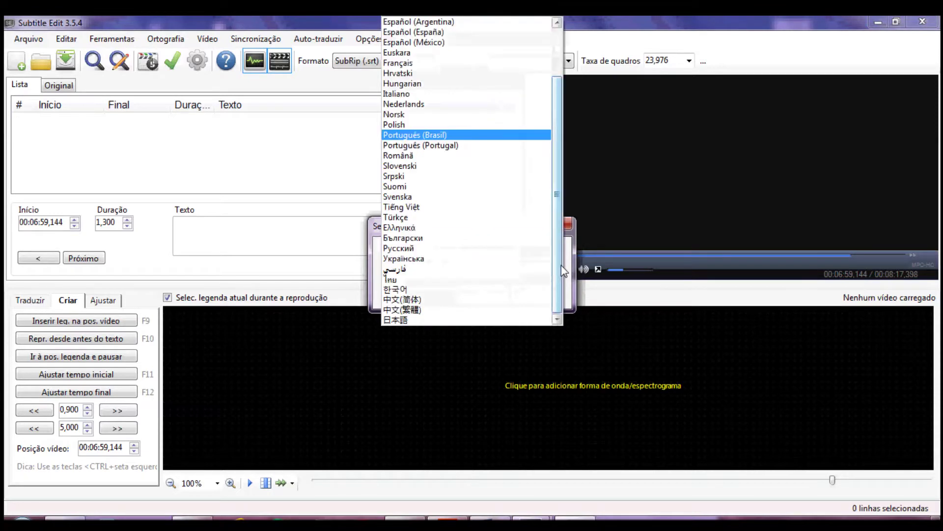
pyautogui.click(519, 138)
pyautogui.click(482, 295)
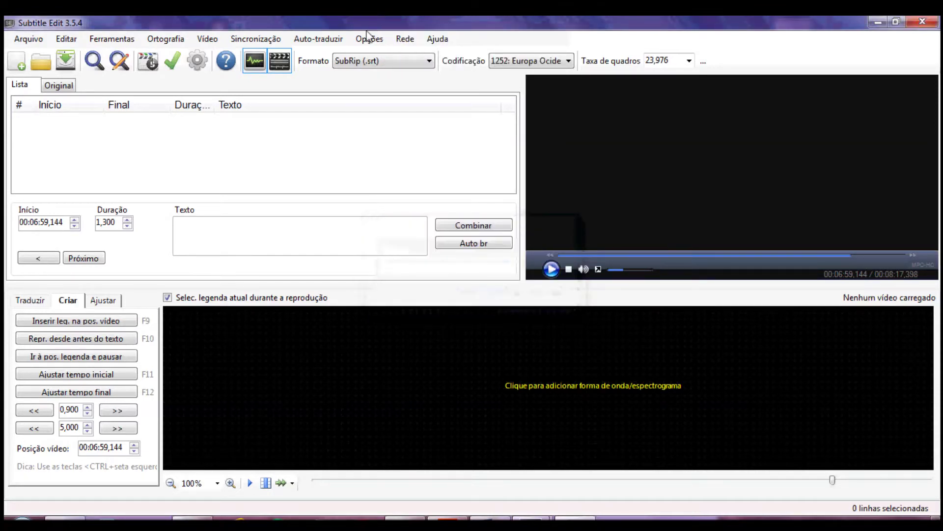
# Step: Open the program settings and review the general, shortcut, syntax colour, video player and waveform/spectrogram options
pyautogui.click(368, 39)
pyautogui.click(374, 54)
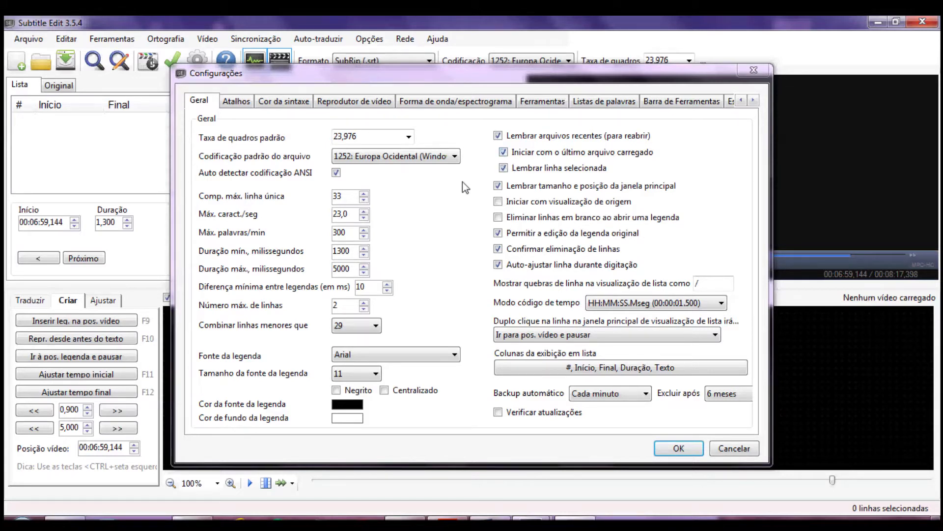
pyautogui.click(236, 102)
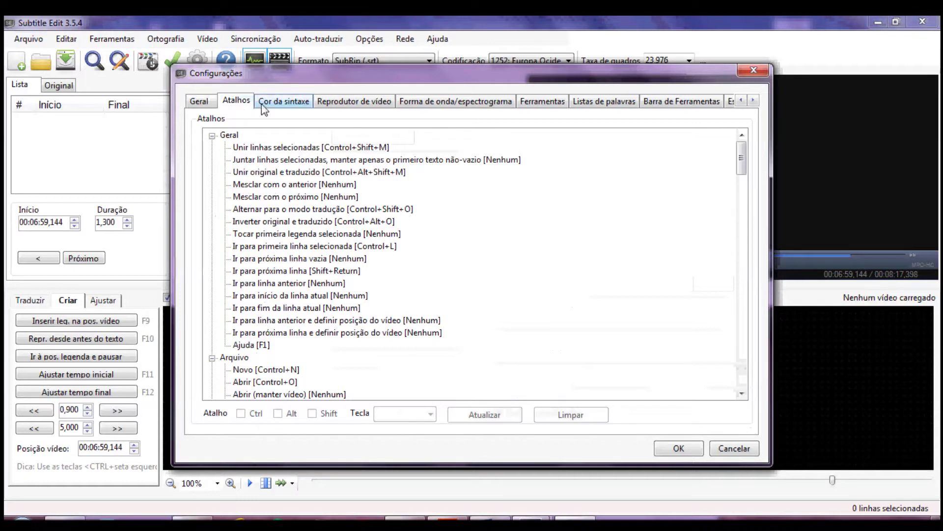
pyautogui.click(281, 105)
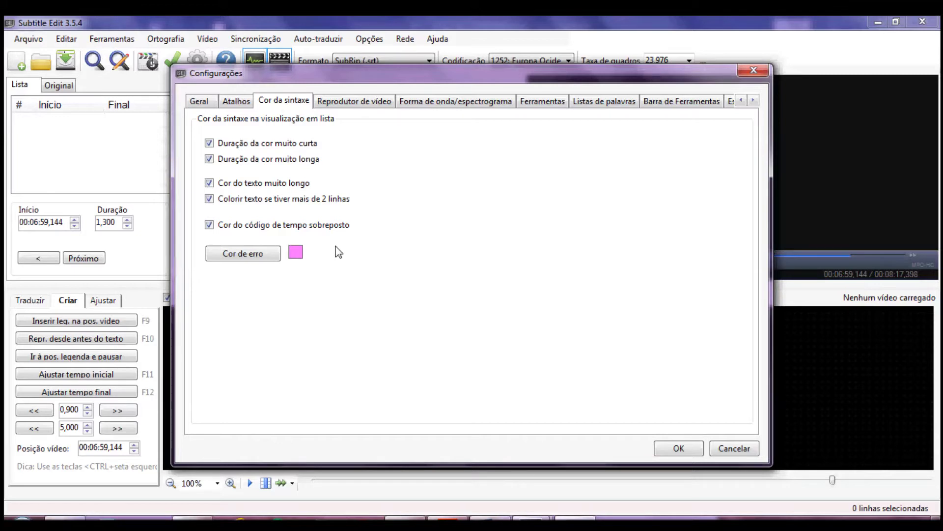
pyautogui.click(372, 107)
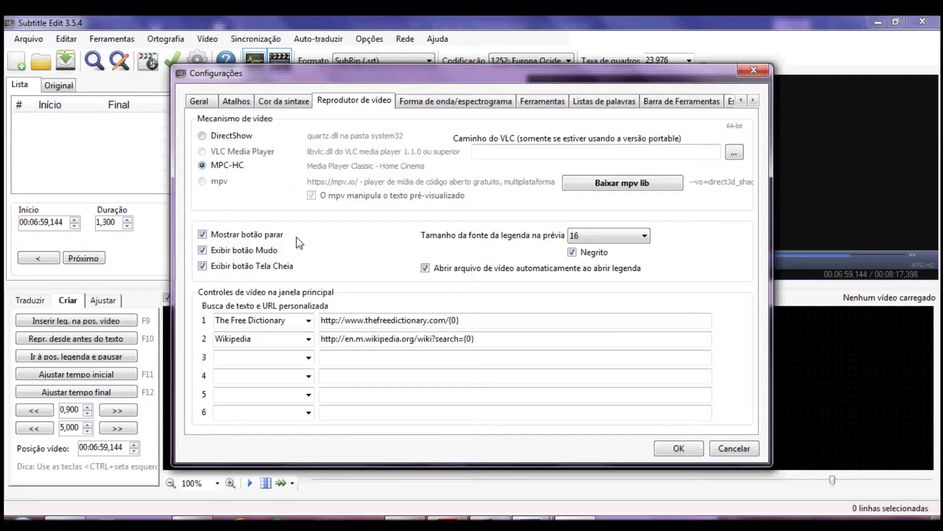
pyautogui.click(441, 102)
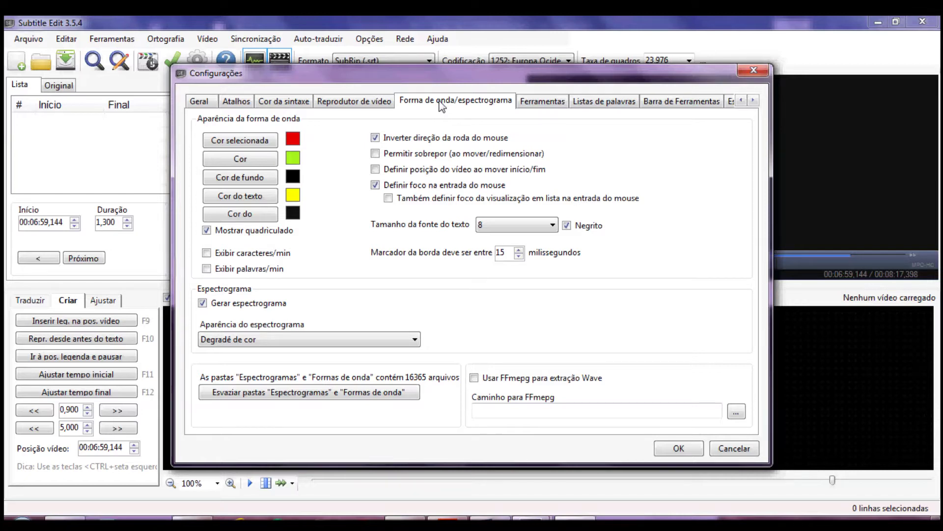
# Step: Review the tools, word list, toolbar, SSA style and network settings, and close the settings with OK
pyautogui.click(544, 102)
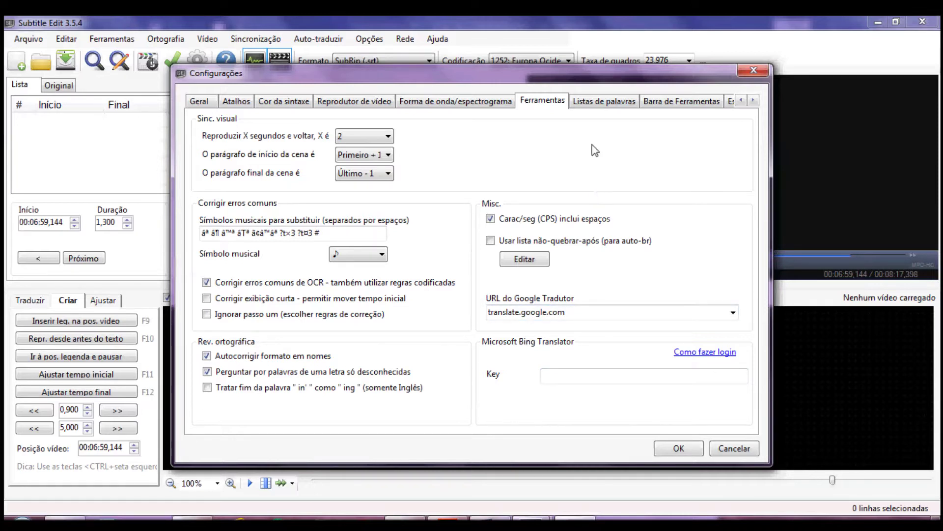
pyautogui.click(603, 103)
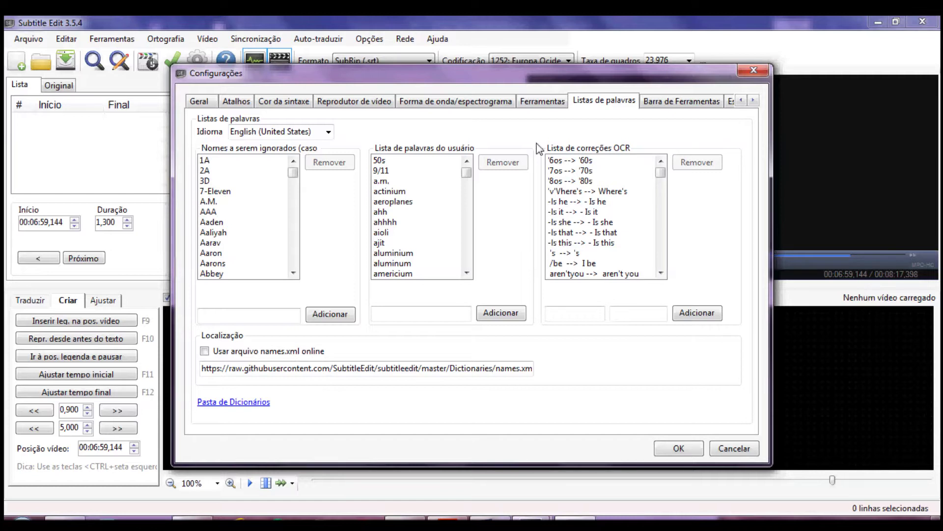
pyautogui.click(677, 103)
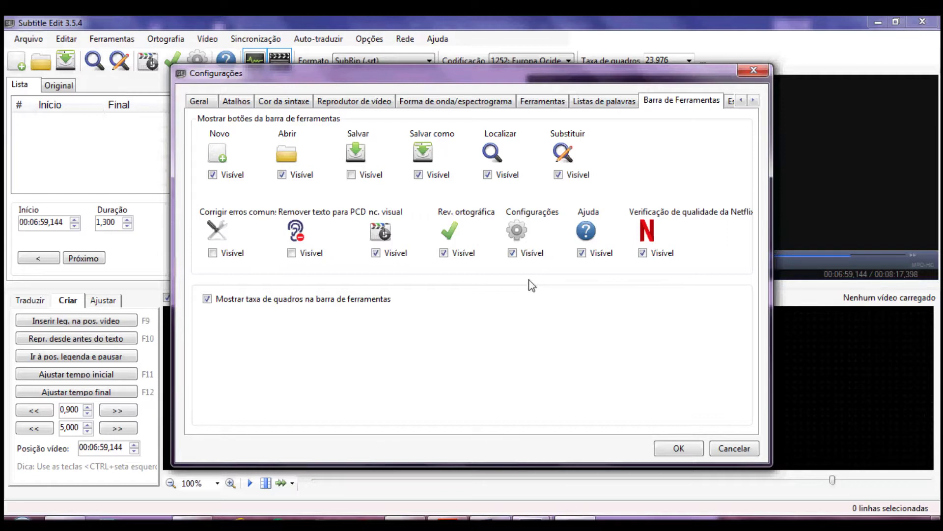
pyautogui.click(753, 100)
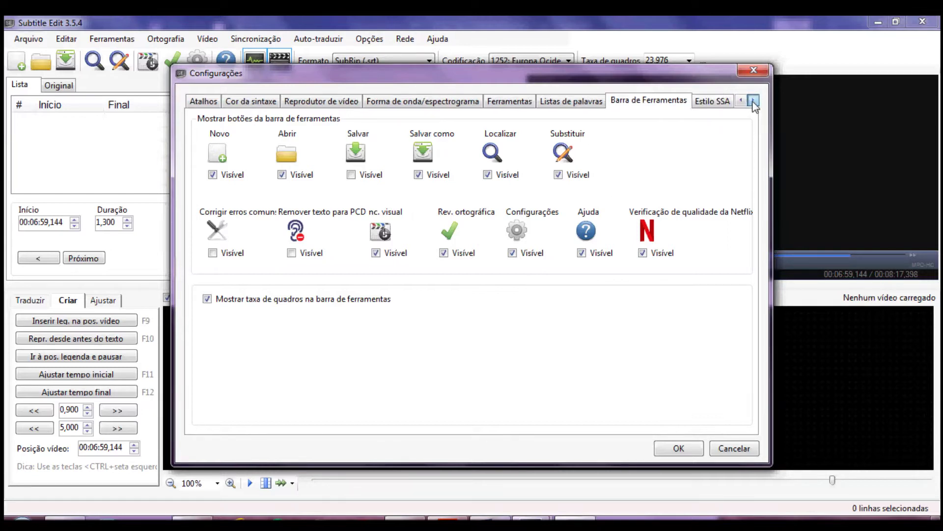
pyautogui.click(753, 100)
pyautogui.click(690, 101)
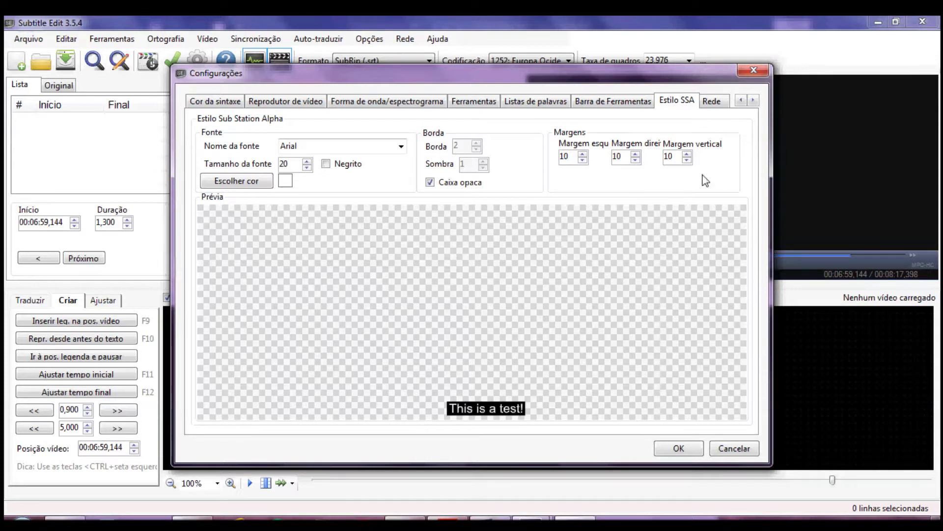
pyautogui.click(720, 103)
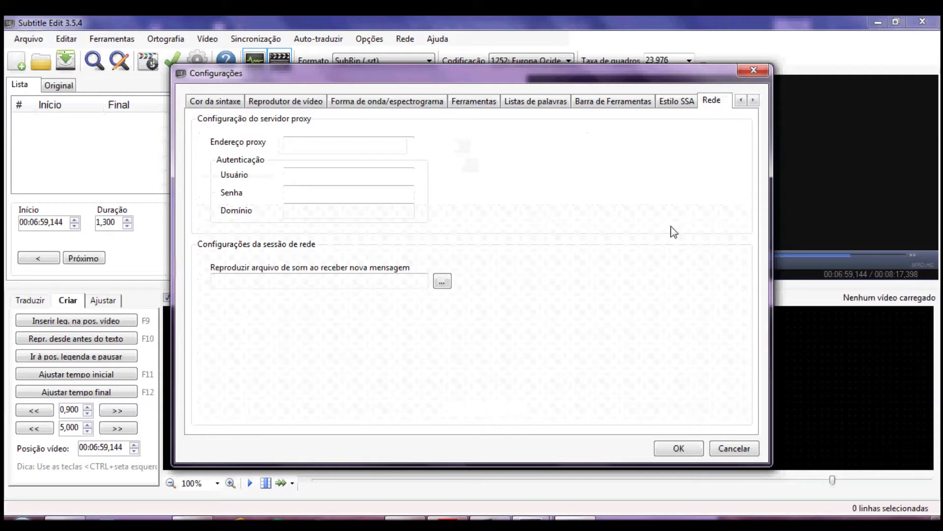
pyautogui.click(679, 450)
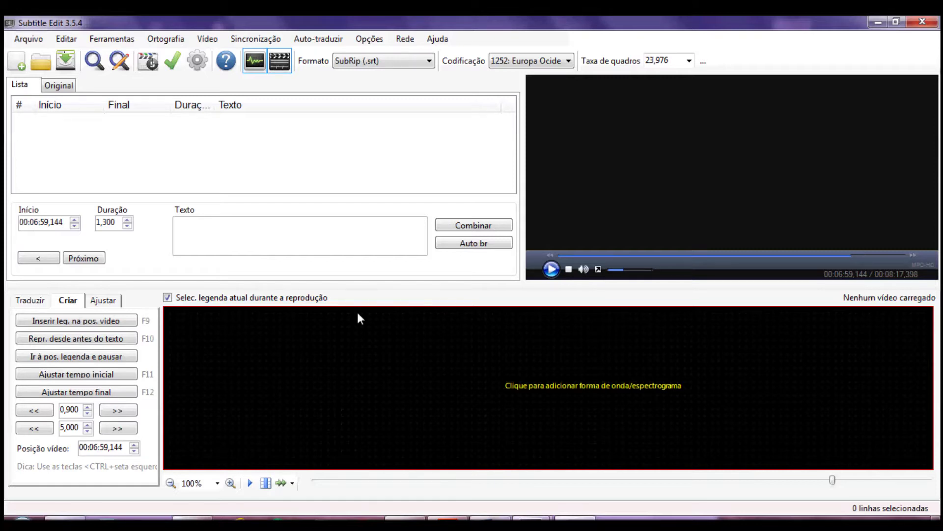
pyautogui.click(36, 44)
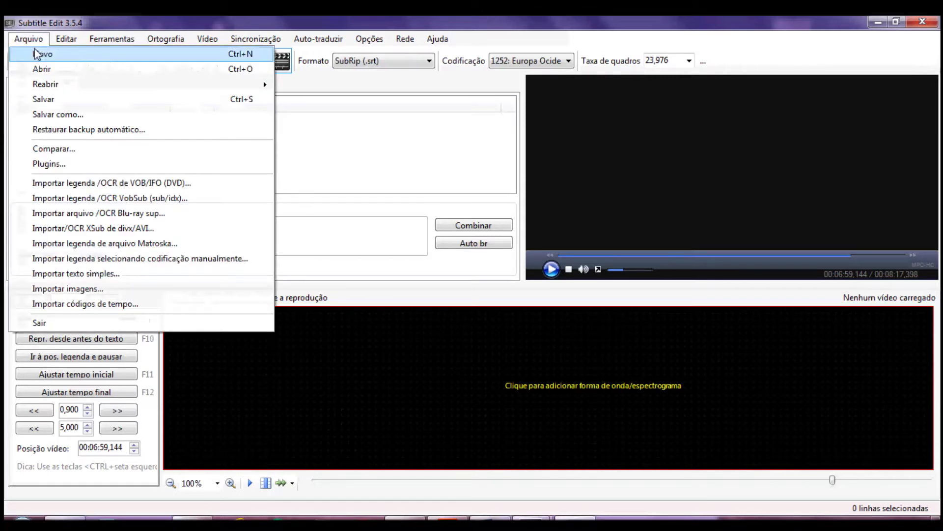
pyautogui.click(30, 50)
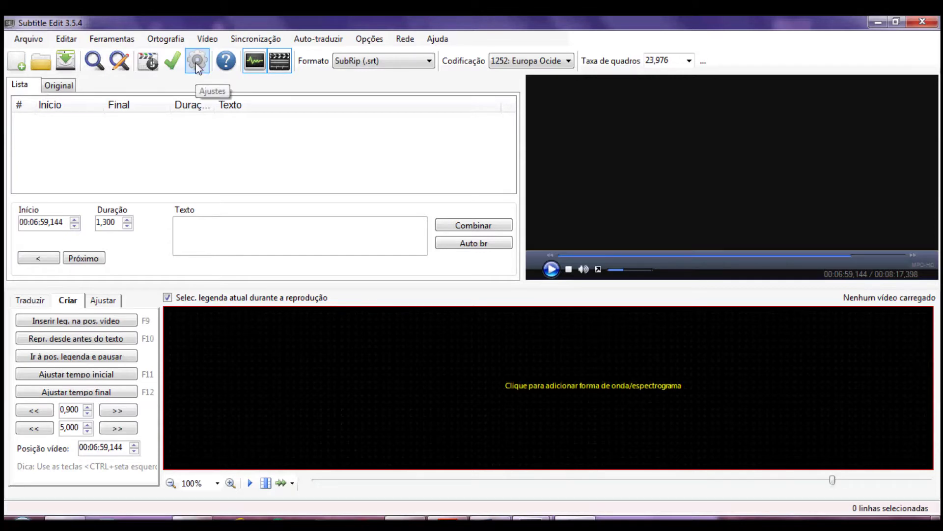
pyautogui.click(36, 41)
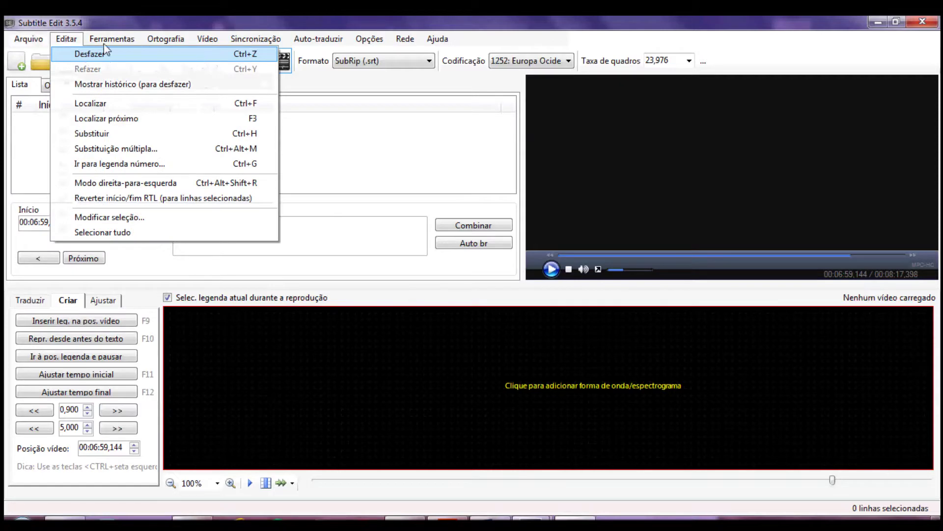
pyautogui.moveTo(99, 45)
pyautogui.moveTo(69, 42)
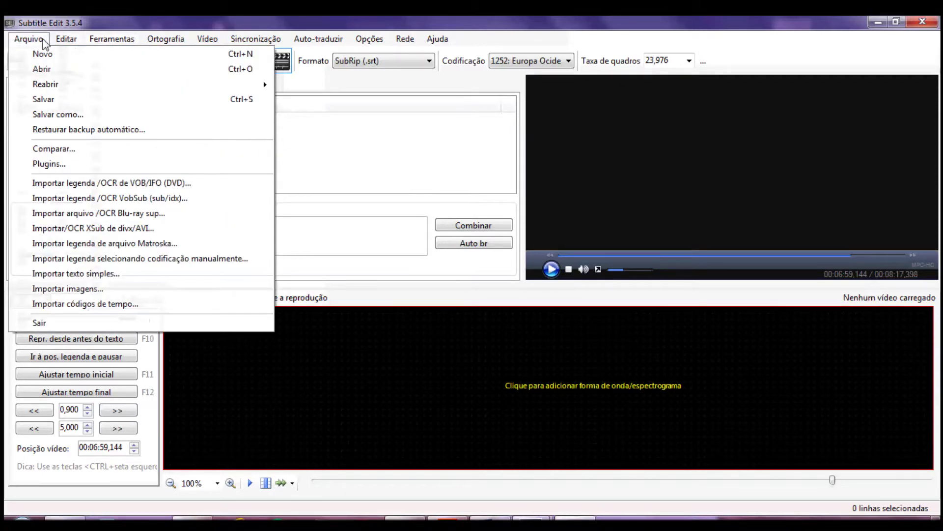
pyautogui.click(475, 38)
pyautogui.click(448, 40)
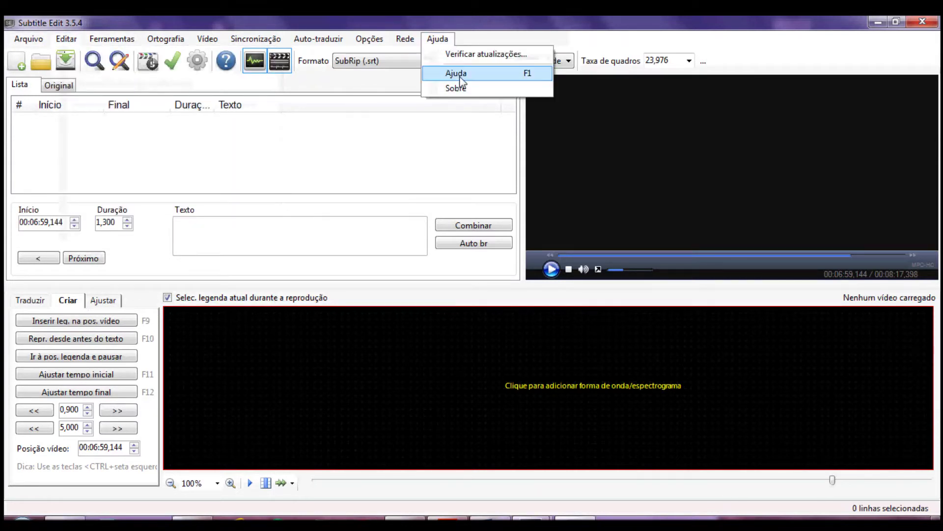
pyautogui.click(470, 37)
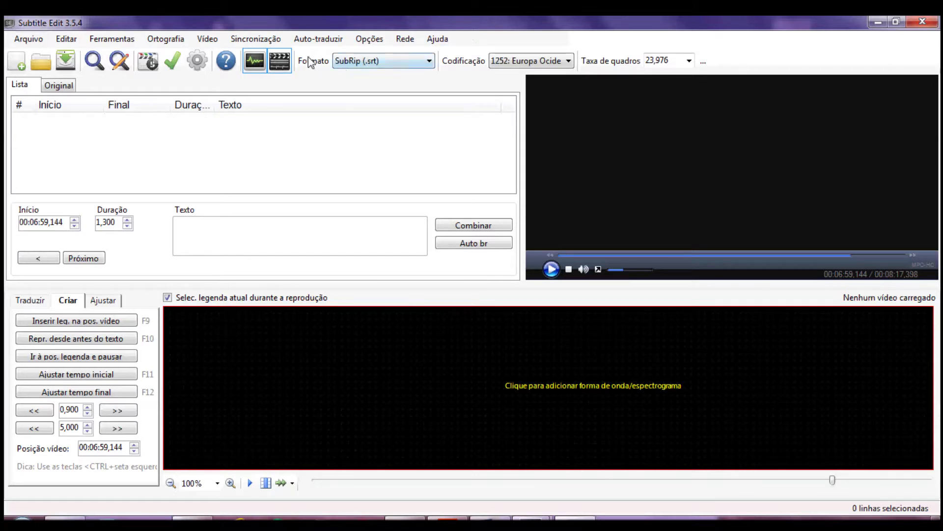
# Step: Open the video file TILE M FOR MURDER from the Legendagem 1 folder
pyautogui.click(210, 43)
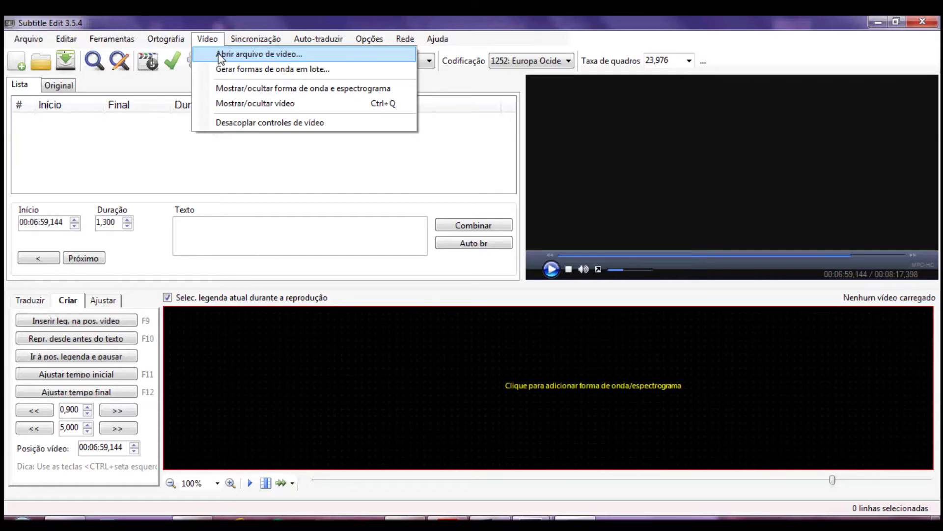
pyautogui.click(220, 58)
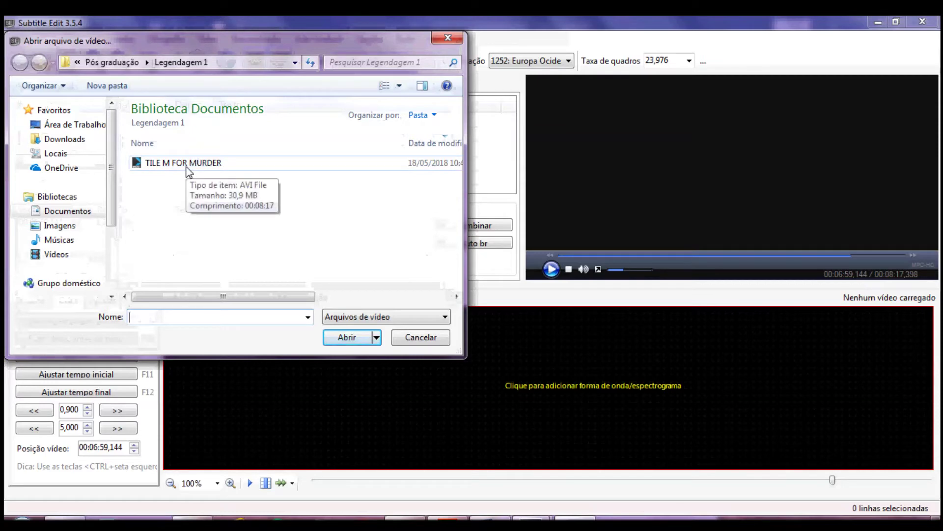
pyautogui.click(187, 169)
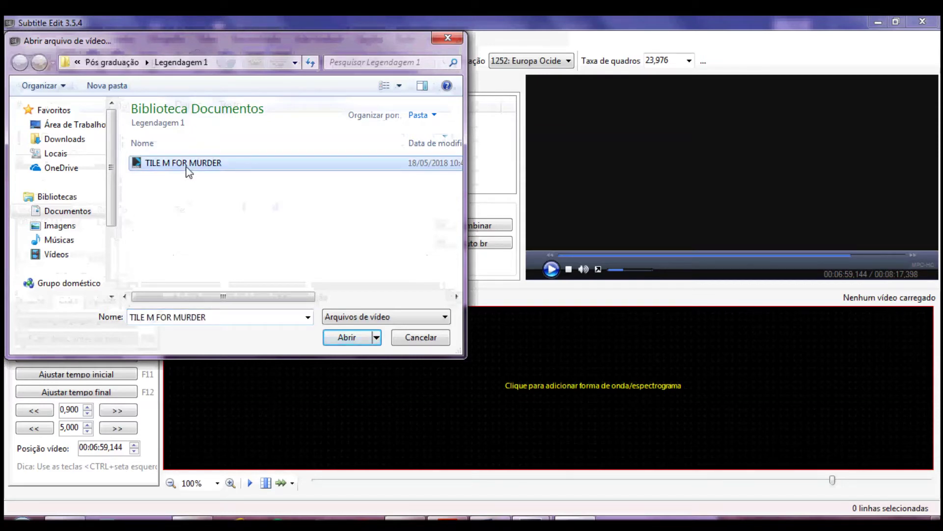
pyautogui.click(339, 337)
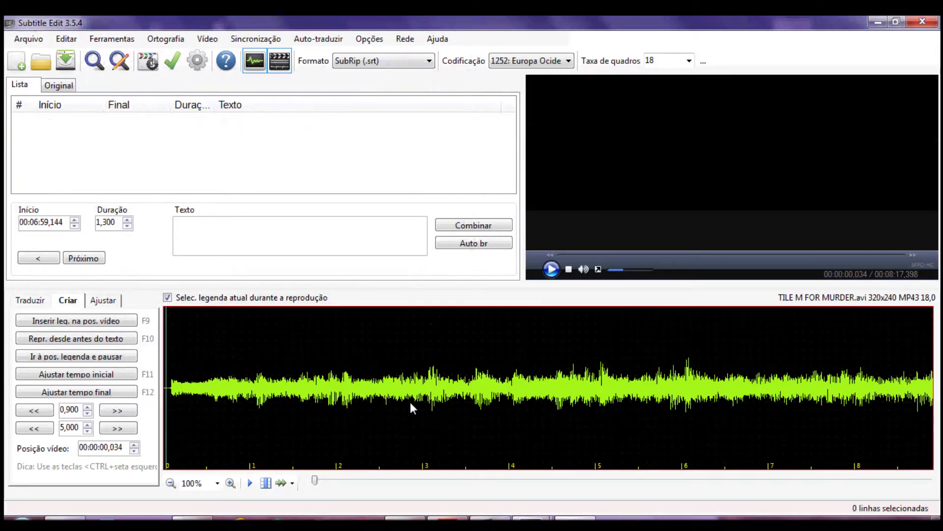
# Step: Play the video from about 00:00:01,167 with the volume at maximum and pause it on the title card at about 00:00:15,537
pyautogui.click(444, 393)
pyautogui.click(377, 369)
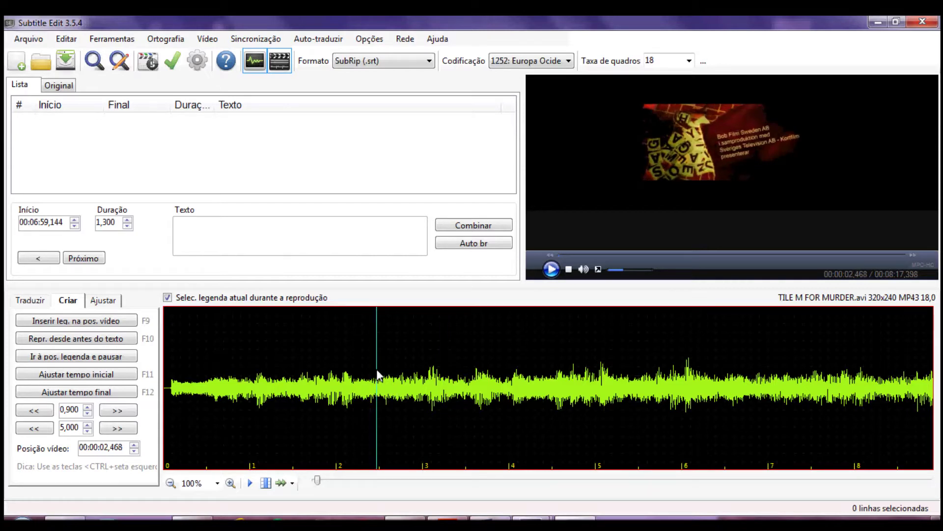
pyautogui.click(264, 334)
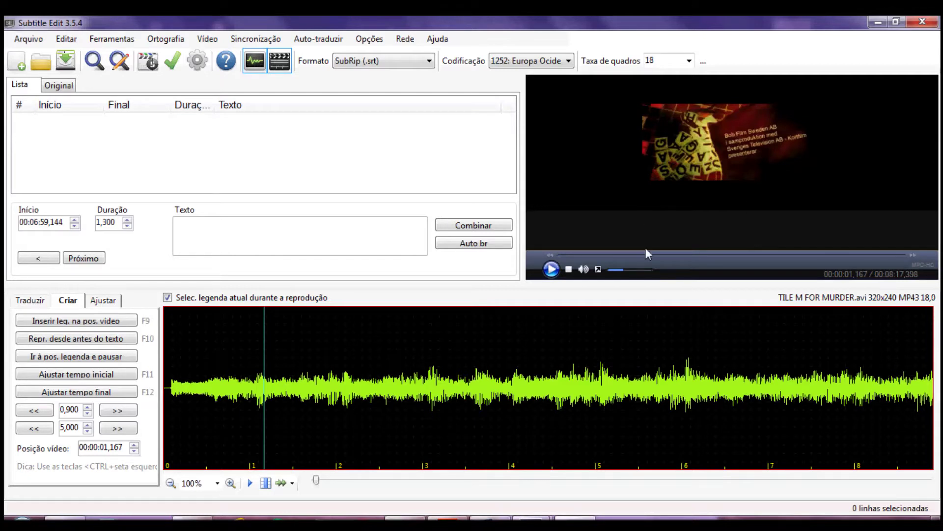
pyautogui.click(552, 270)
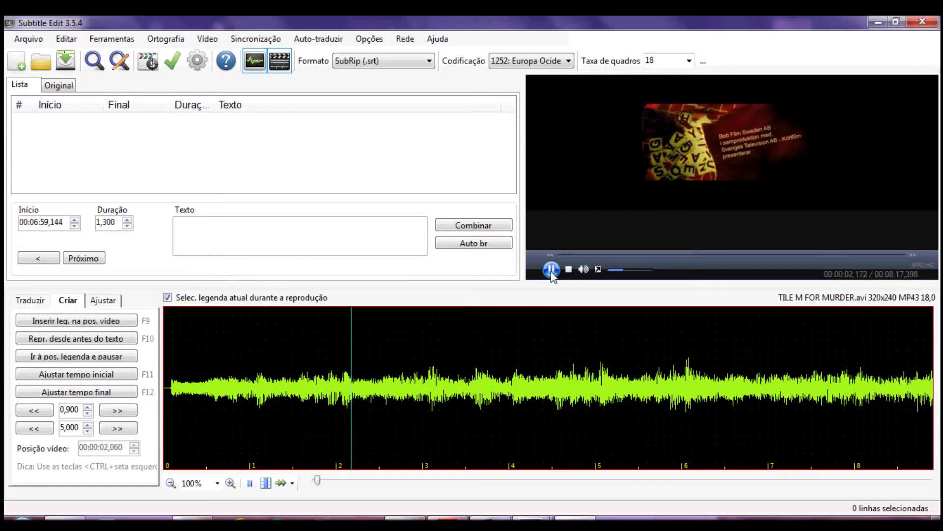
pyautogui.click(651, 270)
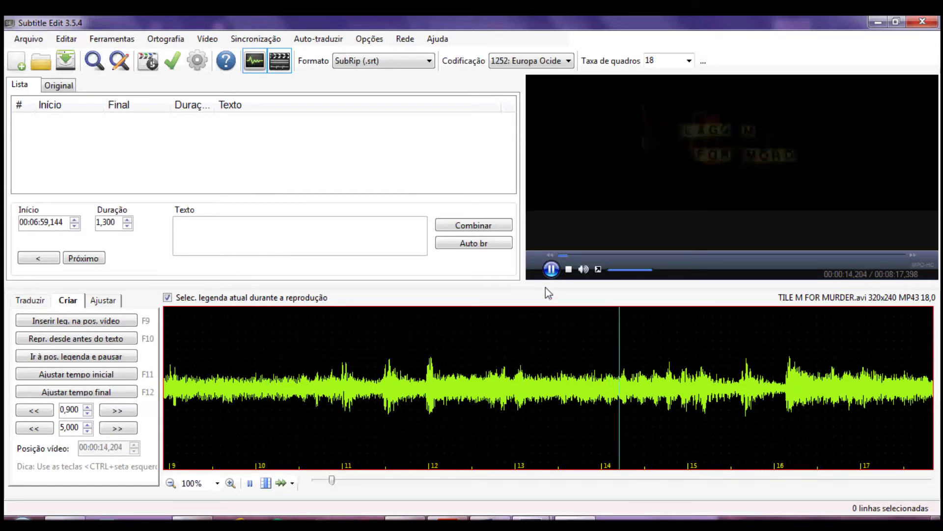
pyautogui.click(551, 270)
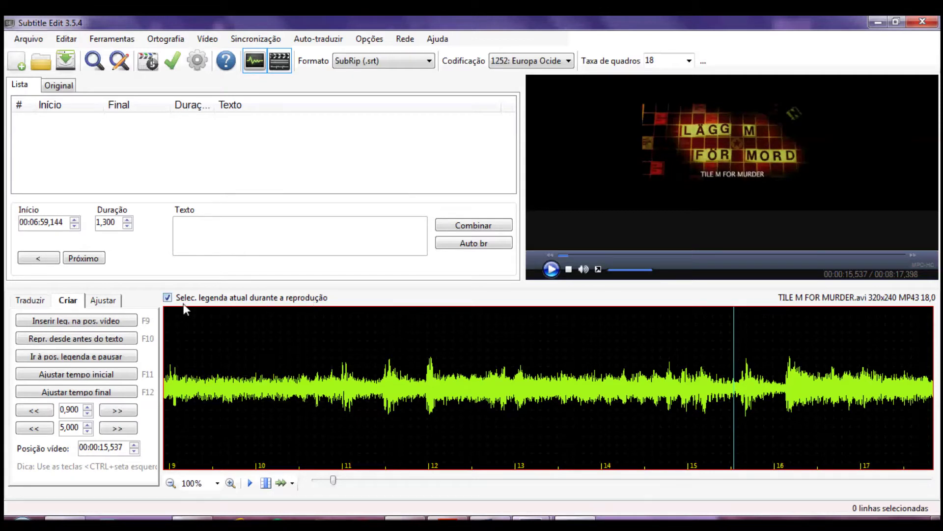
# Step: Insert a subtitle at 00:00:15,537 on the title card with the text "JOGUE M PARA MATAR"
pyautogui.click(81, 321)
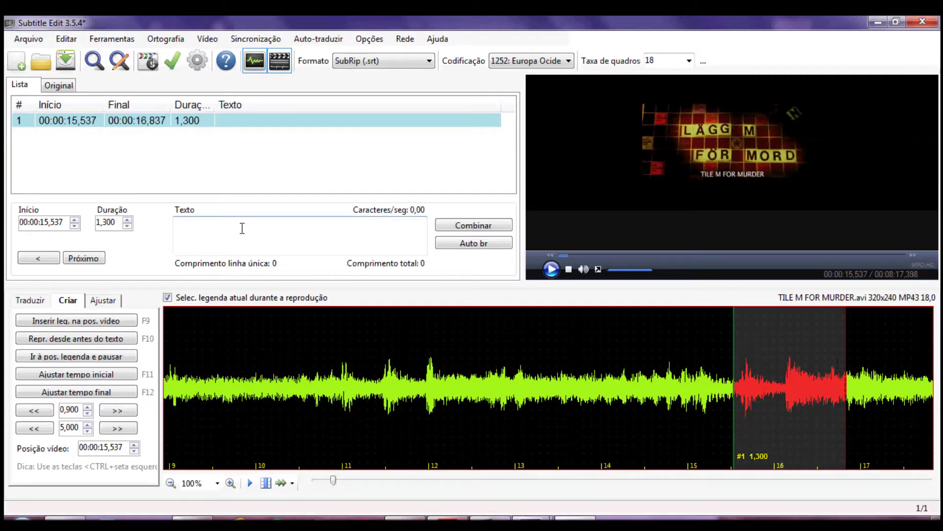
pyautogui.click(218, 226)
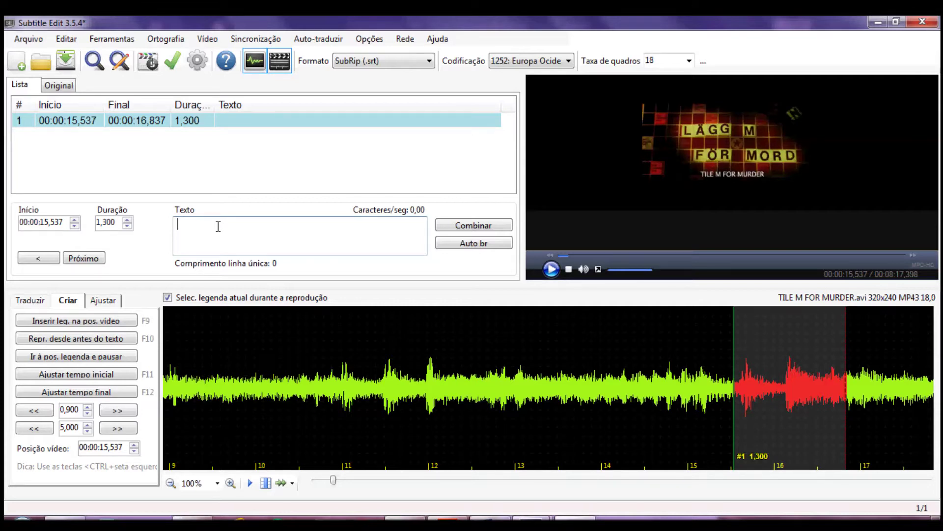
pyautogui.write('JOGUE ')
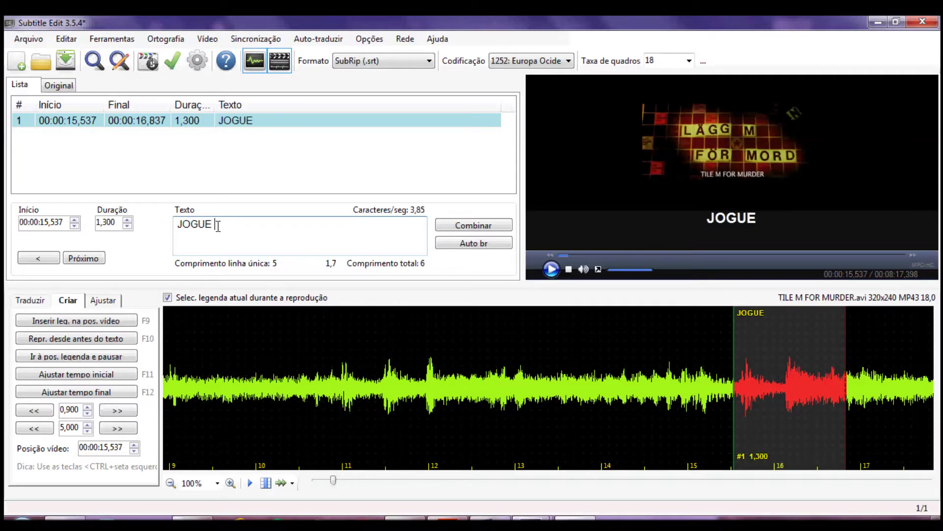
pyautogui.write('M PARA MATAR')
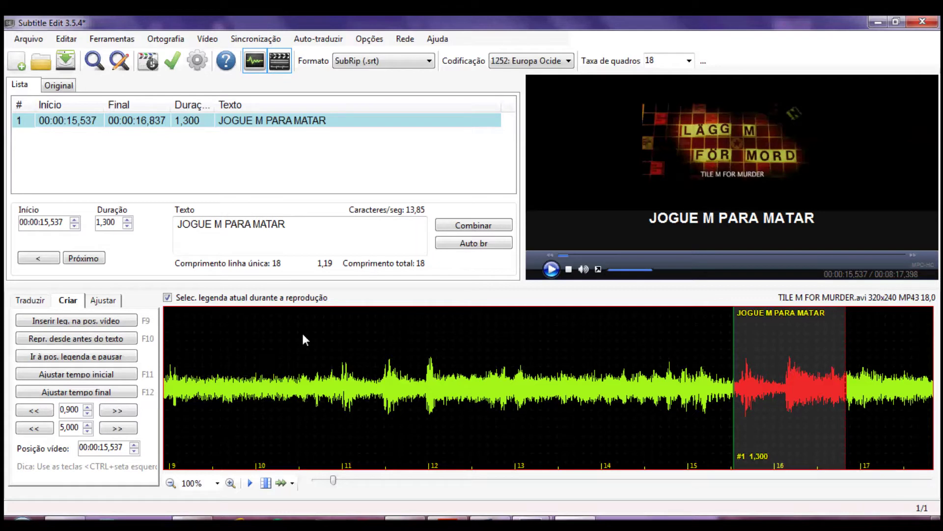
# Step: Append the filler characters "RHDALSJDHLASKDLASJL" to the first subtitle's text to test its reading speed
pyautogui.click(317, 235)
pyautogui.write('RHDALSJ')
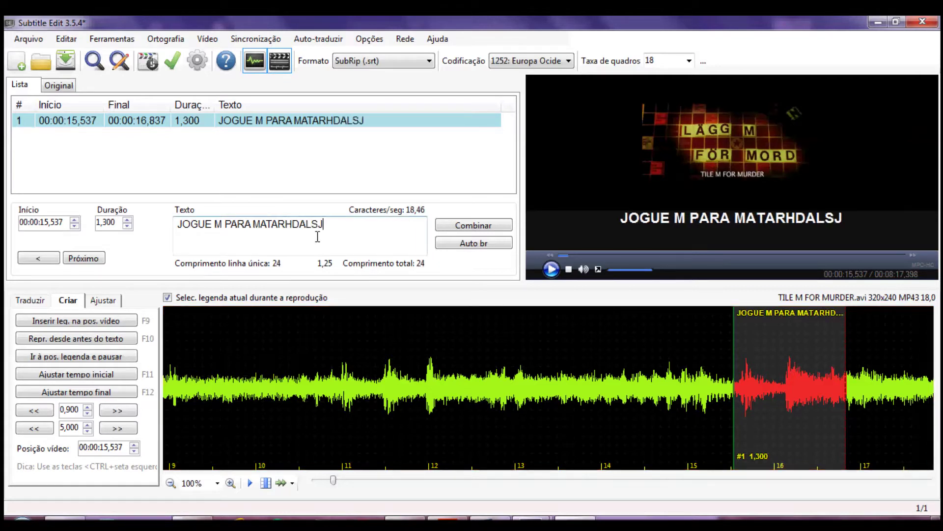
pyautogui.write('DHLASKDLASJL')
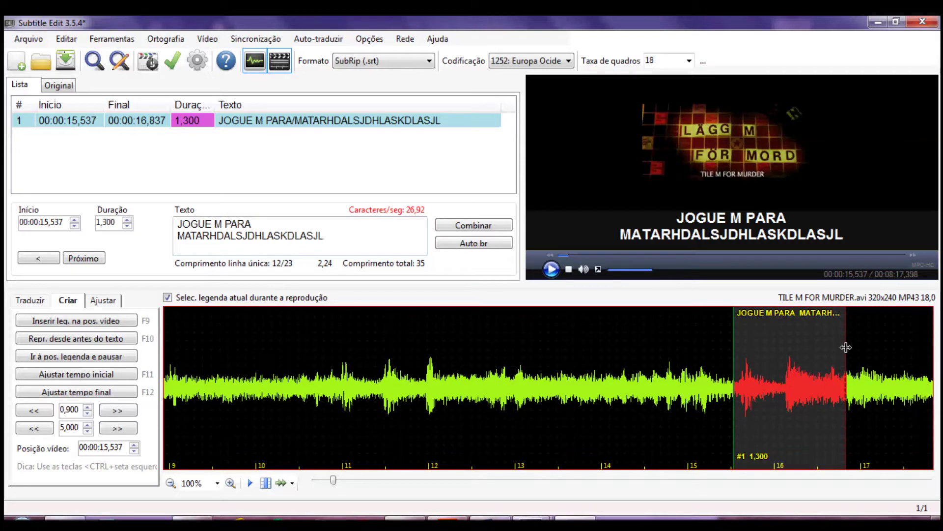
# Step: Extend the first subtitle on the waveform to end at about 00:00:17,064 and start at about 00:00:15,493
pyautogui.moveTo(846, 348); pyautogui.dragTo(866, 351)
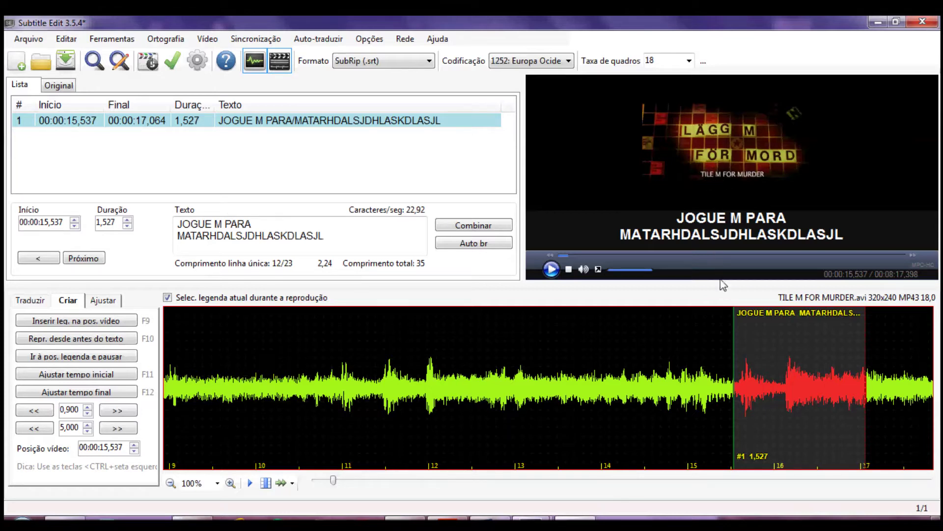
pyautogui.moveTo(733, 323); pyautogui.dragTo(730, 324)
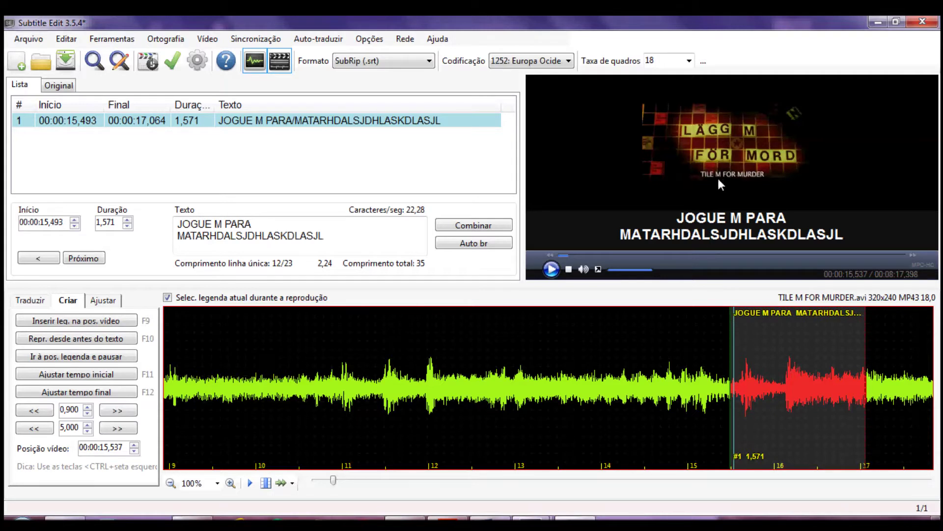
# Step: Remove the filler characters and restore the first subtitle's text to "JOGUE M PARA MATAR"
pyautogui.click(345, 240)
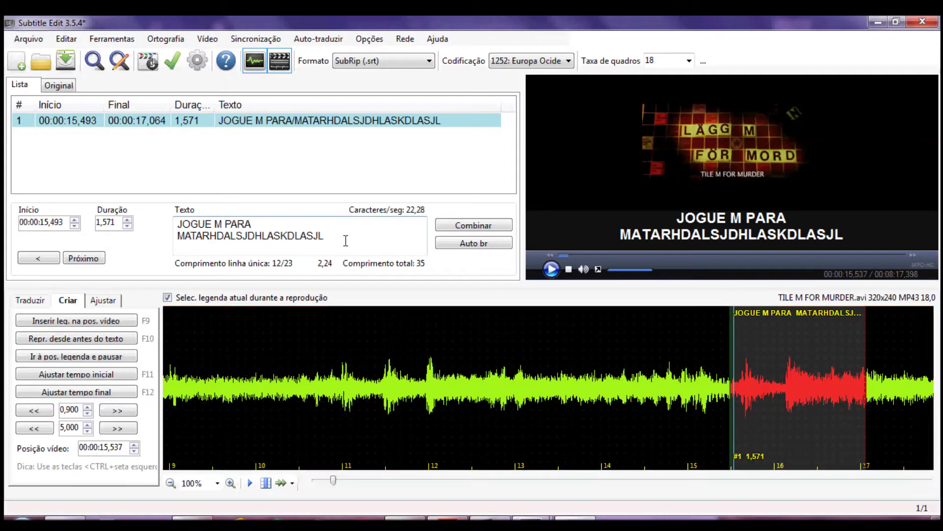
pyautogui.press('BackSpace')
pyautogui.press('BackSpace')
pyautogui.press('BackSpace')
pyautogui.press('BackSpace')
pyautogui.press('BackSpace')
pyautogui.press('BackSpace')
pyautogui.press('BackSpace')
pyautogui.press('BackSpace')
pyautogui.press('BackSpace')
pyautogui.press('BackSpace')
pyautogui.press('BackSpace')
pyautogui.press('BackSpace')
pyautogui.press('BackSpace')
pyautogui.press('BackSpace')
pyautogui.press('BackSpace')
pyautogui.press('BackSpace')
pyautogui.press('BackSpace')
pyautogui.press('BackSpace')
pyautogui.press('BackSpace')
pyautogui.press('BackSpace')
pyautogui.press('BackSpace')
pyautogui.write('MATAR')
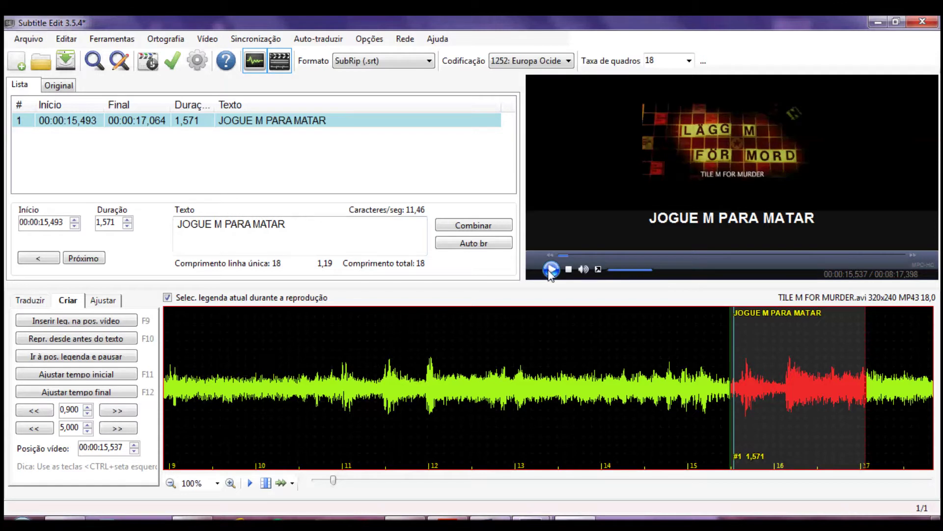
# Step: Play the title card until it fades out and extend the first subtitle's end to about 00:00:19,212
pyautogui.click(551, 269)
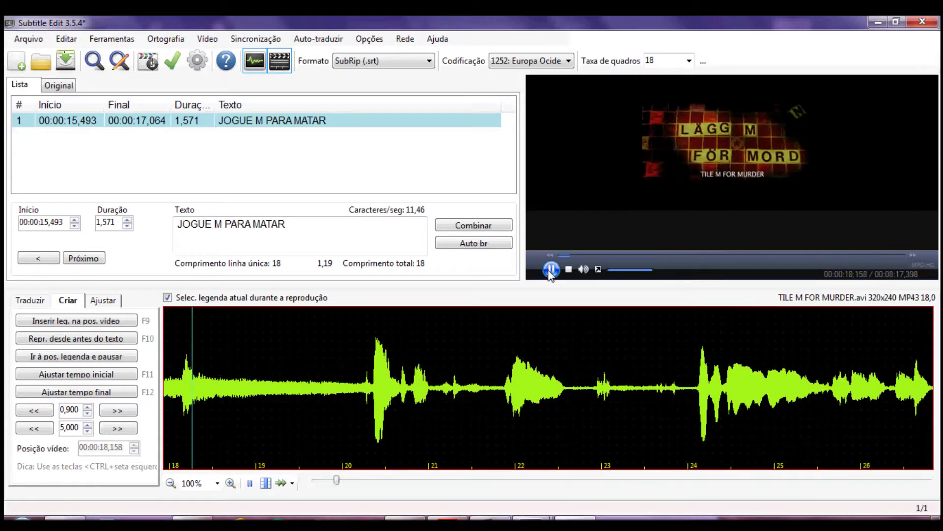
pyautogui.click(551, 269)
pyautogui.click(551, 272)
pyautogui.click(551, 271)
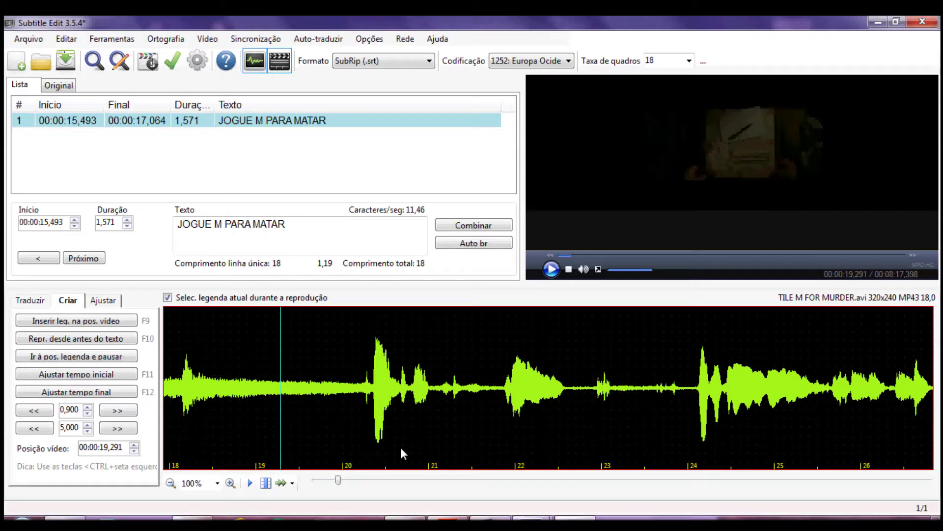
pyautogui.moveTo(339, 484); pyautogui.dragTo(335, 483)
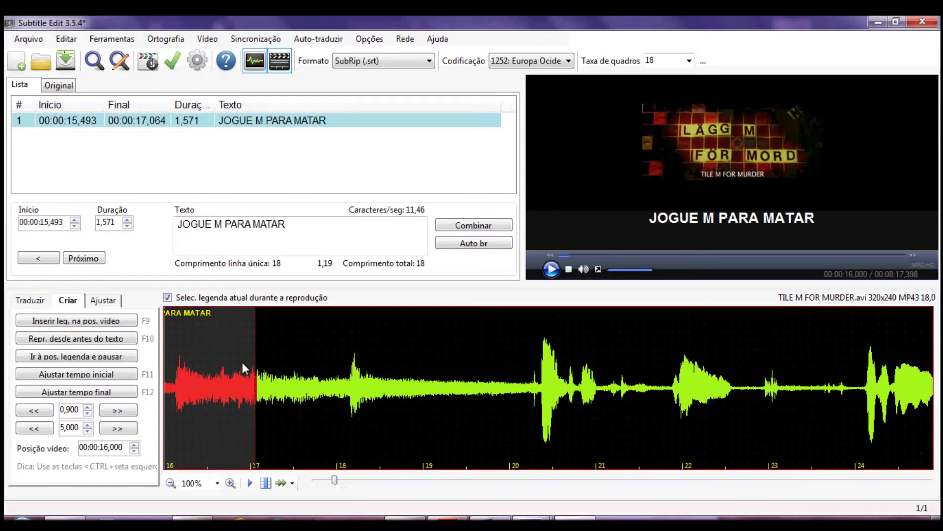
pyautogui.click(551, 269)
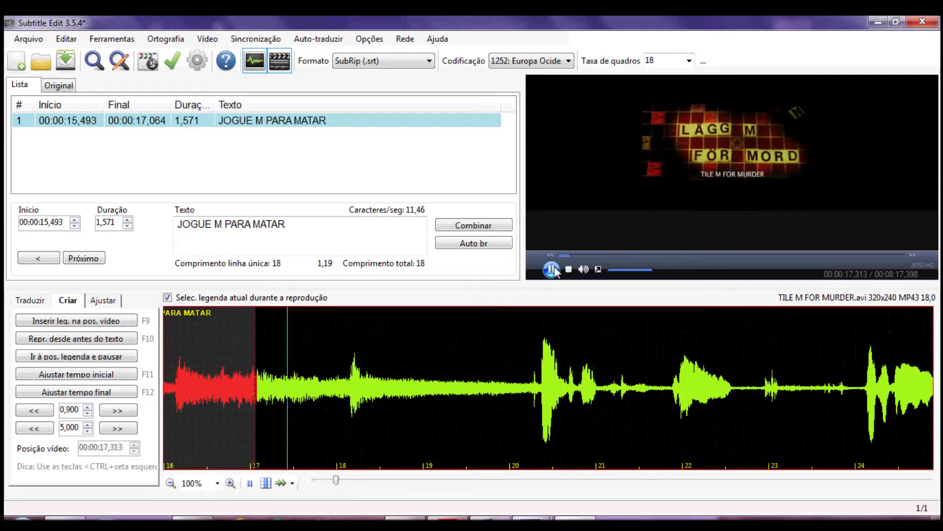
pyautogui.click(551, 269)
pyautogui.moveTo(255, 328); pyautogui.dragTo(441, 347)
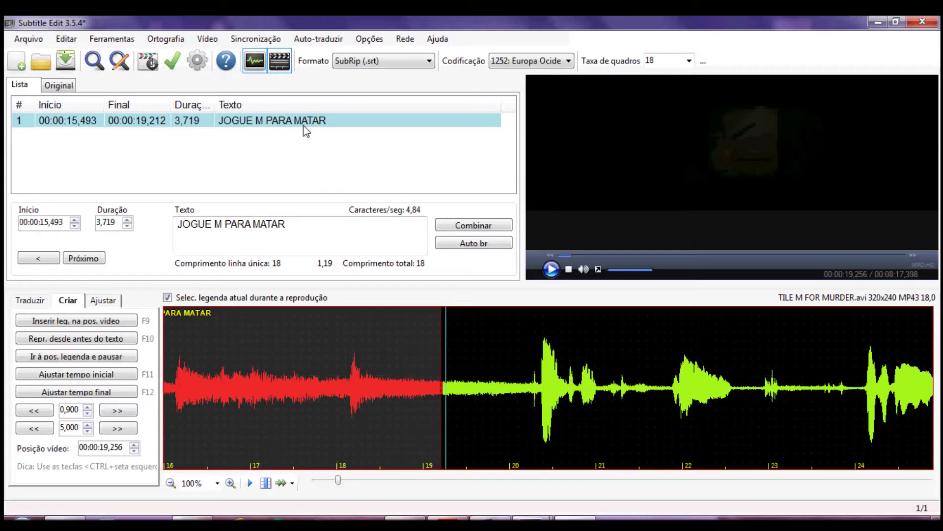
# Step: Replay the first subtitle from its start and trim its end to about 00:00:19,109
pyautogui.click(245, 124)
pyautogui.doubleClick(246, 124)
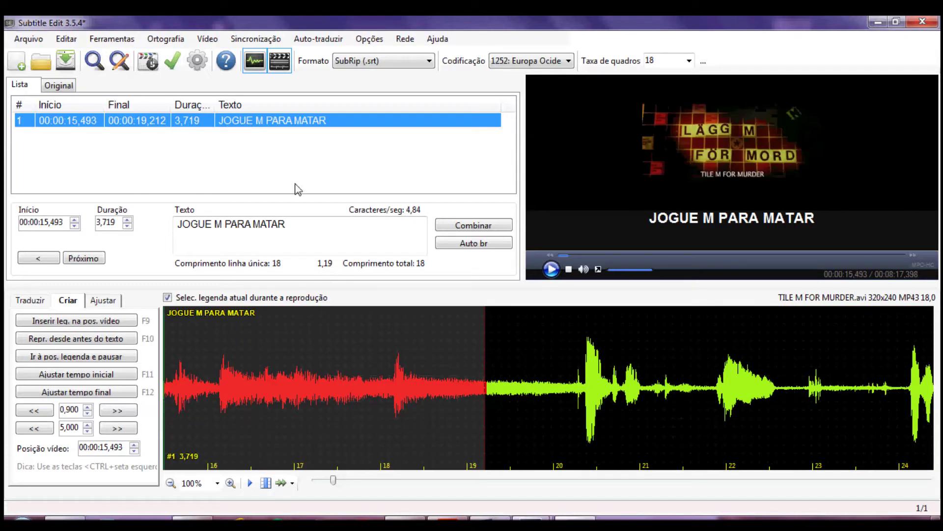
pyautogui.click(550, 274)
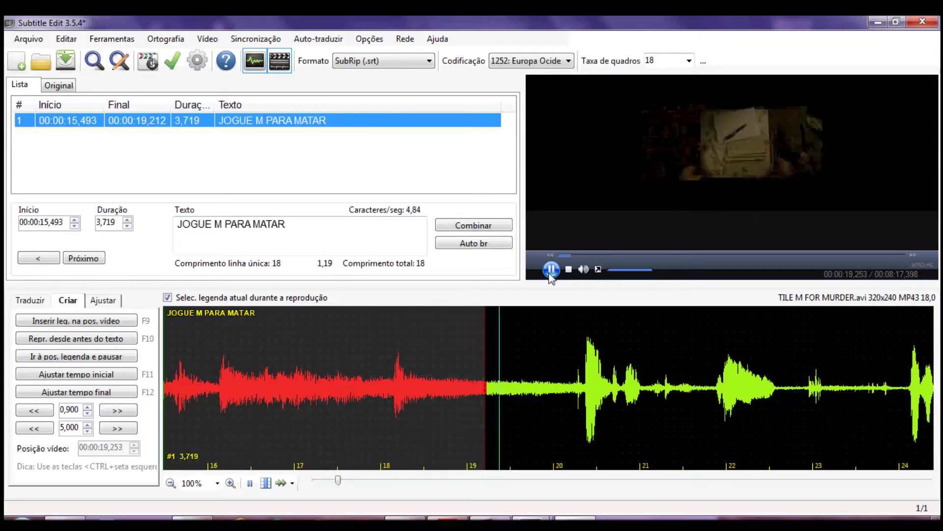
pyautogui.click(551, 270)
pyautogui.moveTo(486, 317); pyautogui.dragTo(476, 317)
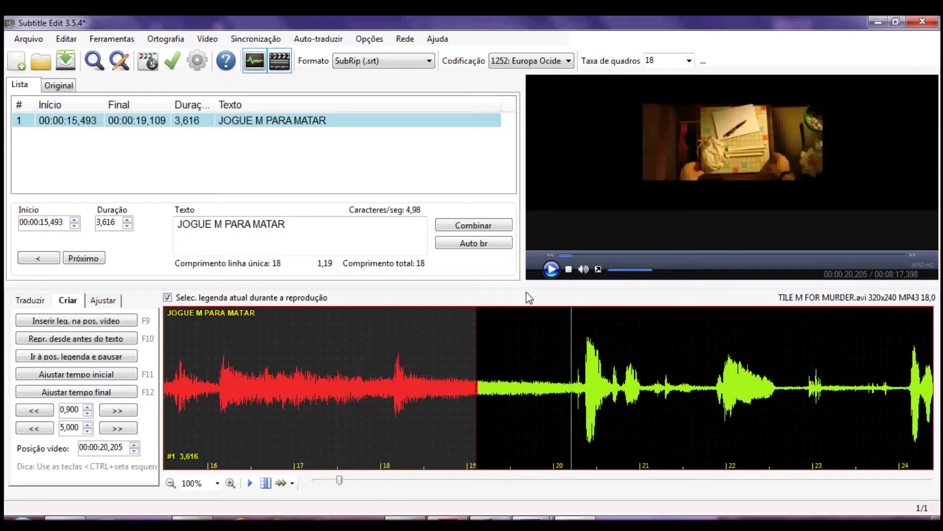
# Step: Play on to the first spoken line and insert a second subtitle at 00:00:20,110, just before the speech begins
pyautogui.click(550, 269)
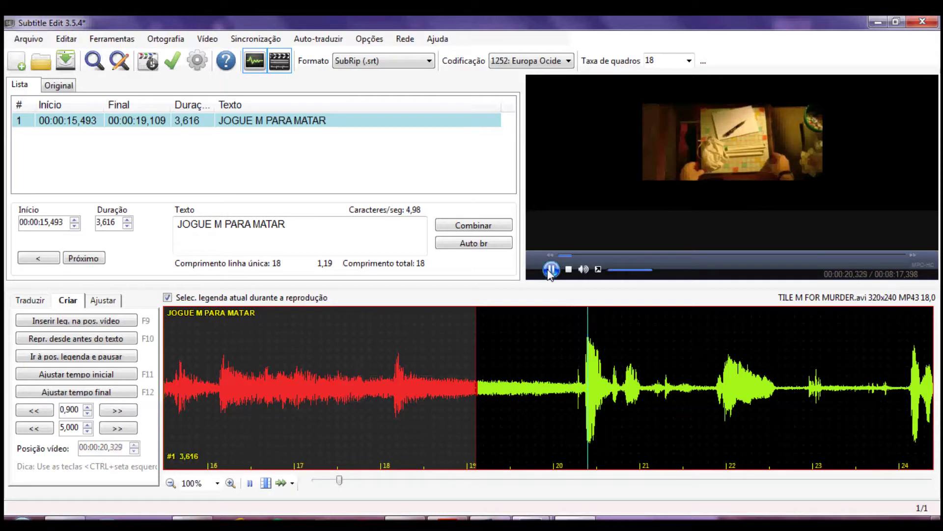
pyautogui.click(550, 269)
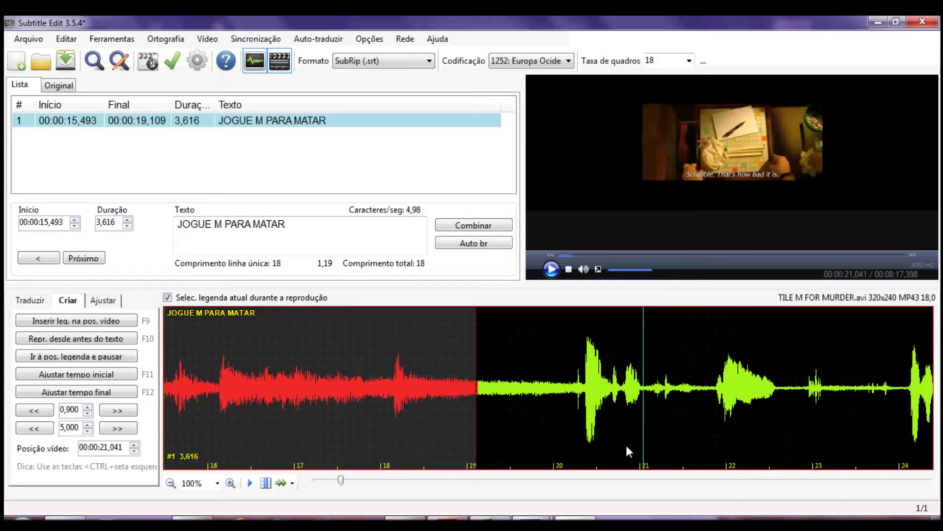
pyautogui.click(564, 363)
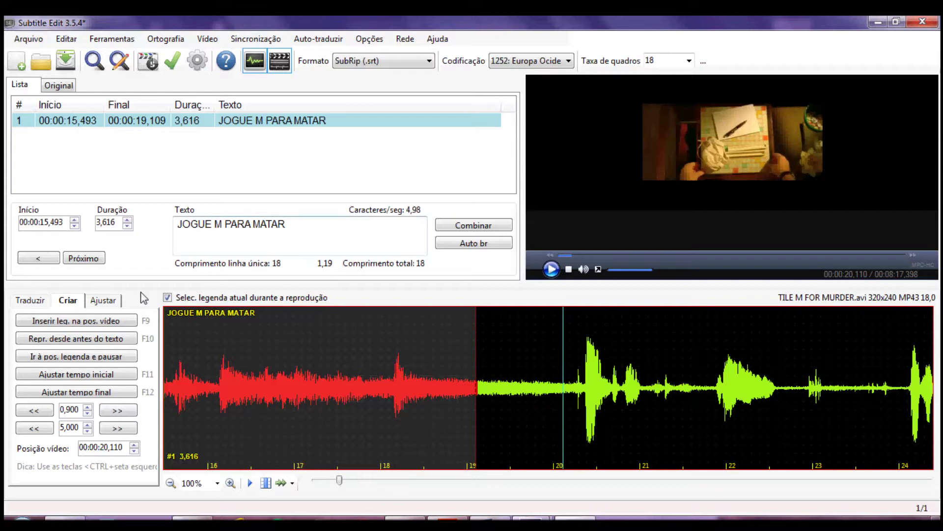
pyautogui.click(100, 327)
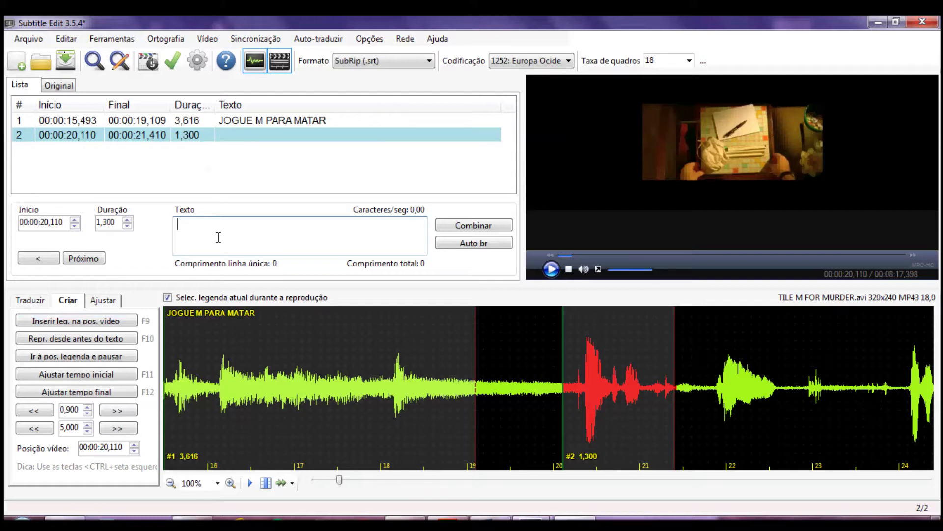
# Step: Play the second subtitle's passage and enter its translation as "Scrabble, é ruim assim mesmo."
pyautogui.click(551, 269)
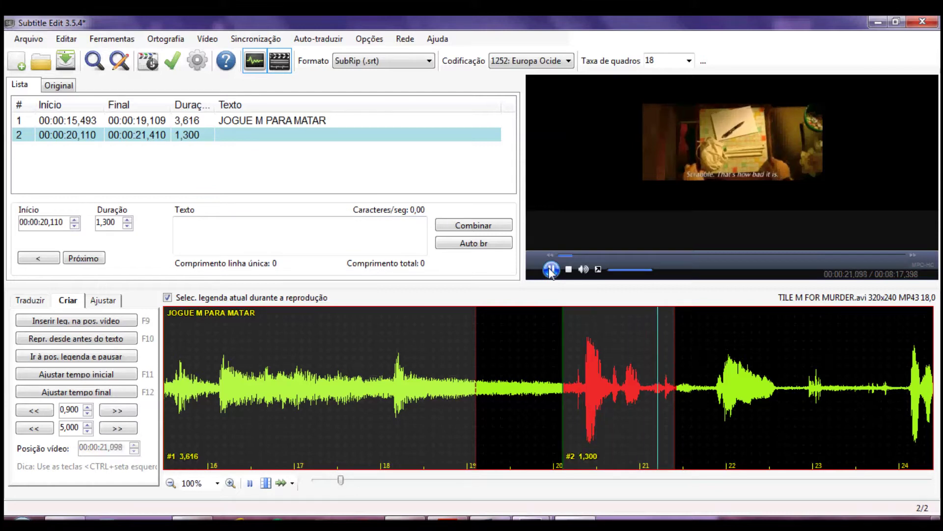
pyautogui.click(551, 269)
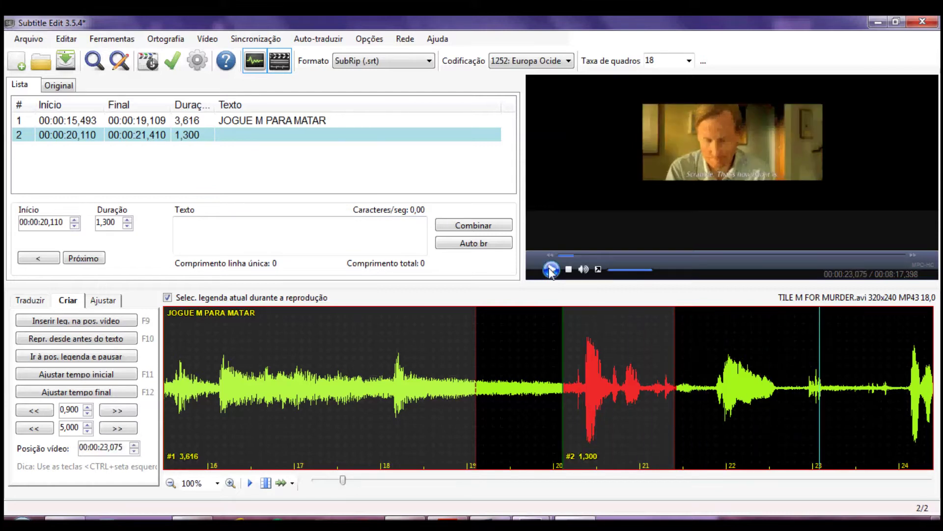
pyautogui.click(311, 231)
pyautogui.write('sCR')
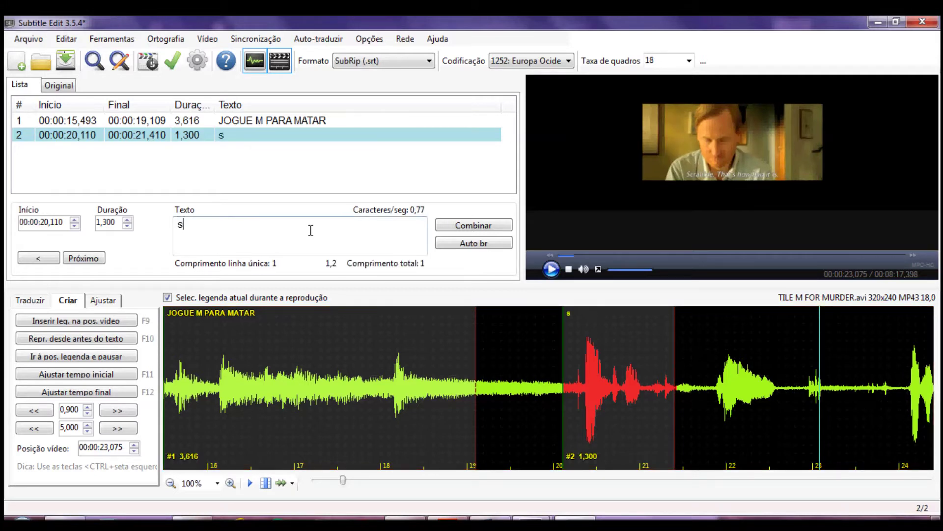
pyautogui.press('BackSpace')
pyautogui.press('BackSpace')
pyautogui.press('BackSpace')
pyautogui.write('Scrabble,')
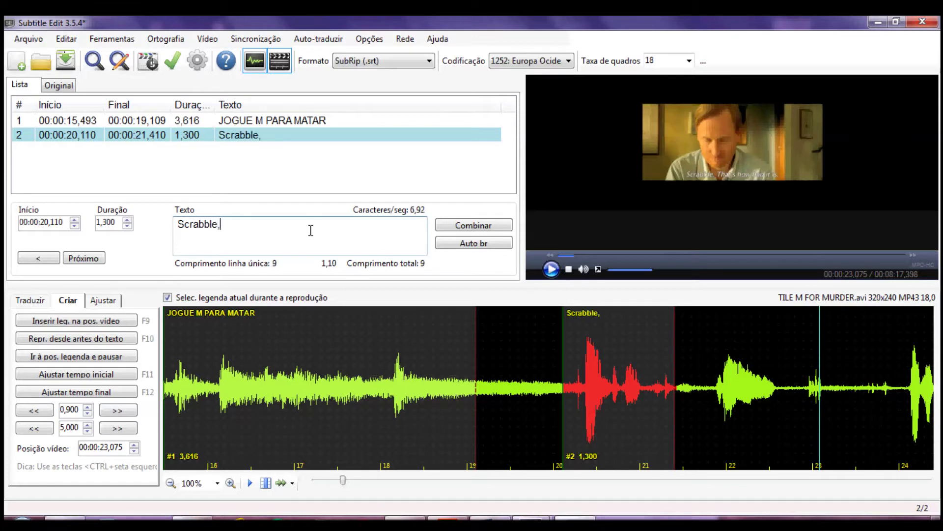
pyautogui.click(643, 349)
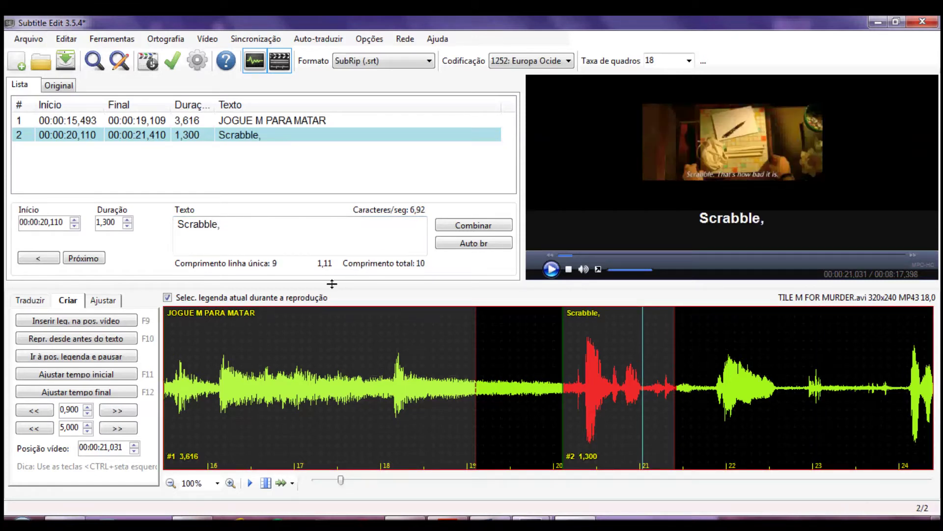
pyautogui.click(316, 235)
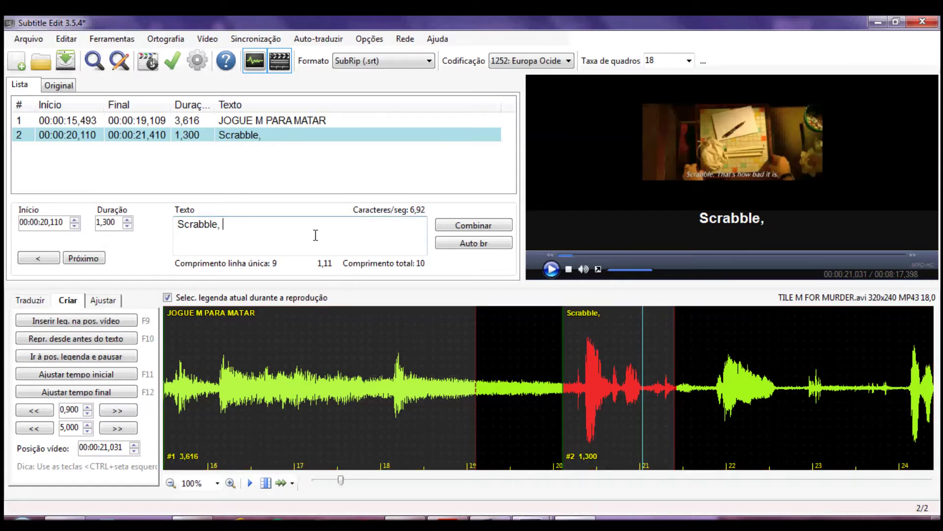
pyautogui.write('é ru')
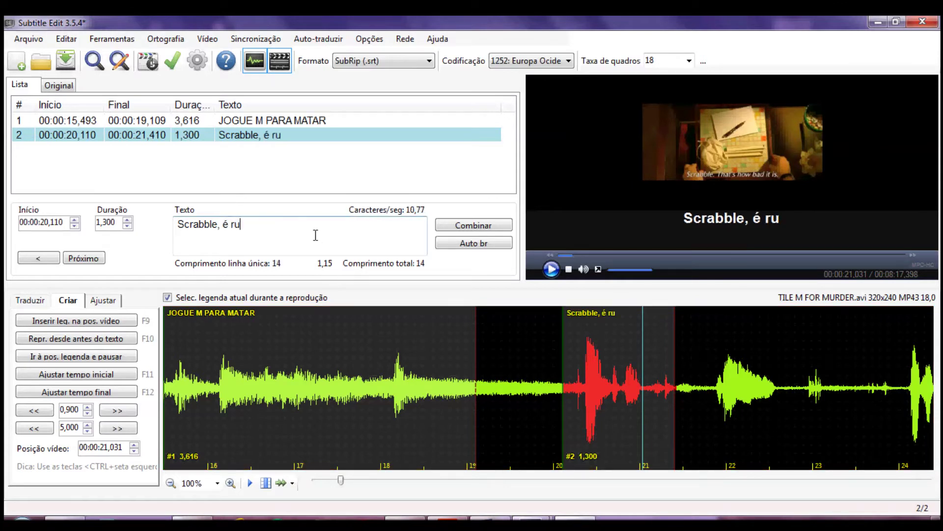
pyautogui.write('im assim mesmo.')
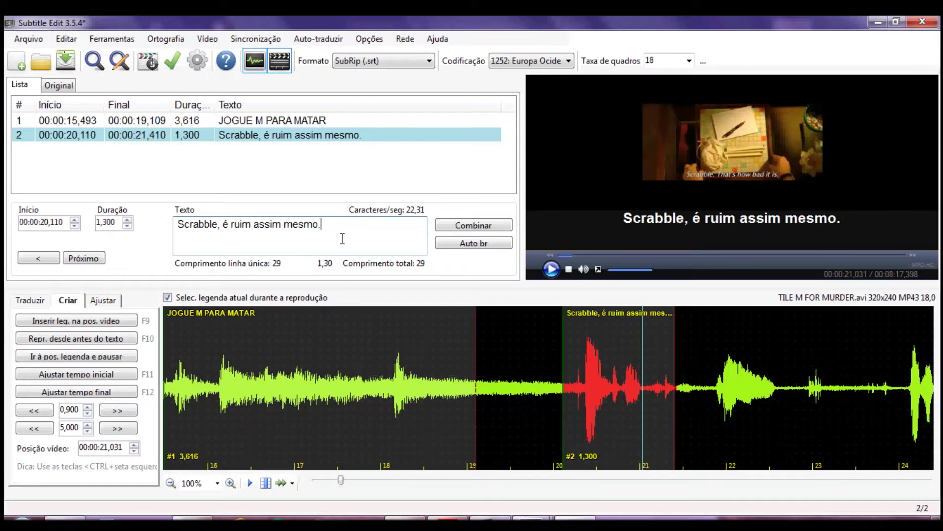
# Step: Try extra characters "kdksk" at the end of the second subtitle, and restore the text to "Scrabble, é ruim assim mesmo."
pyautogui.write('k')
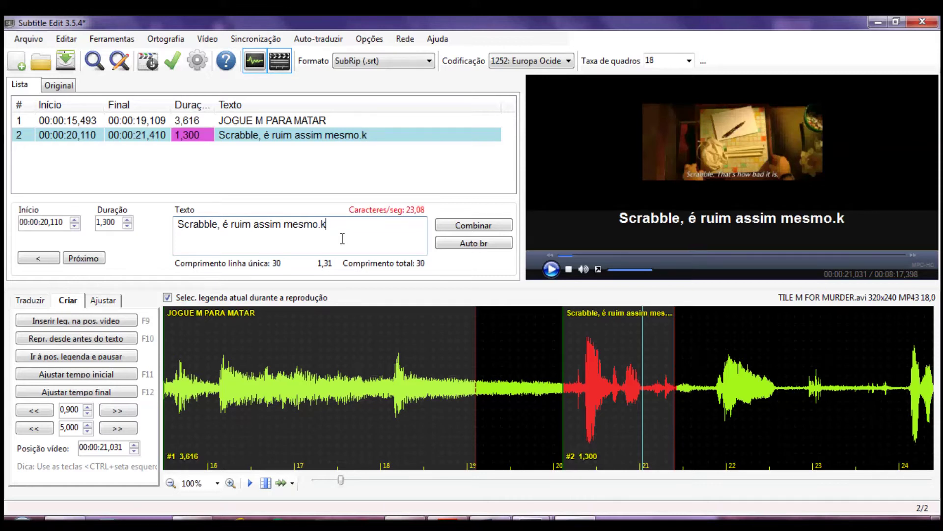
pyautogui.press('BackSpace')
pyautogui.write('kdksk')
pyautogui.press('BackSpace')
pyautogui.press('BackSpace')
pyautogui.press('BackSpace')
pyautogui.press('BackSpace')
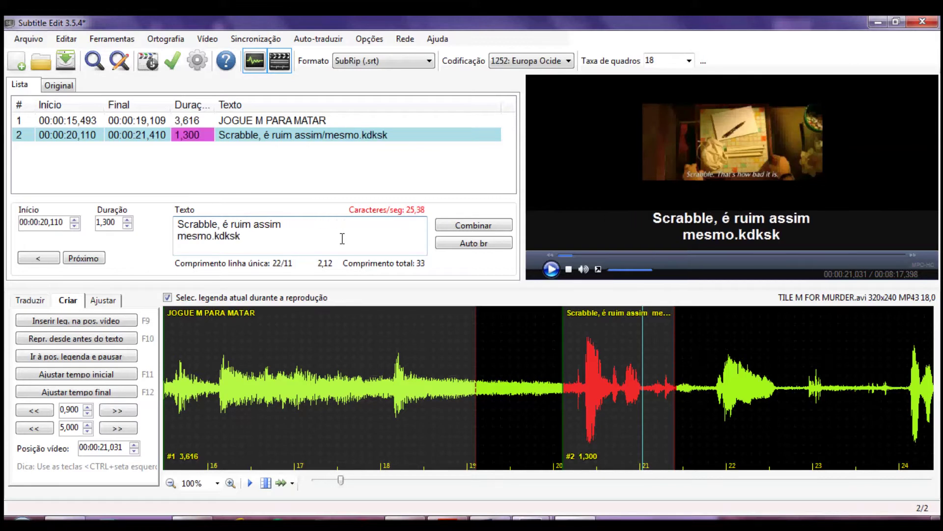
pyautogui.press('BackSpace')
pyautogui.press('BackSpace')
pyautogui.press('BackSpace')
pyautogui.press('BackSpace')
pyautogui.press('BackSpace')
pyautogui.press('BackSpace')
pyautogui.press('BackSpace')
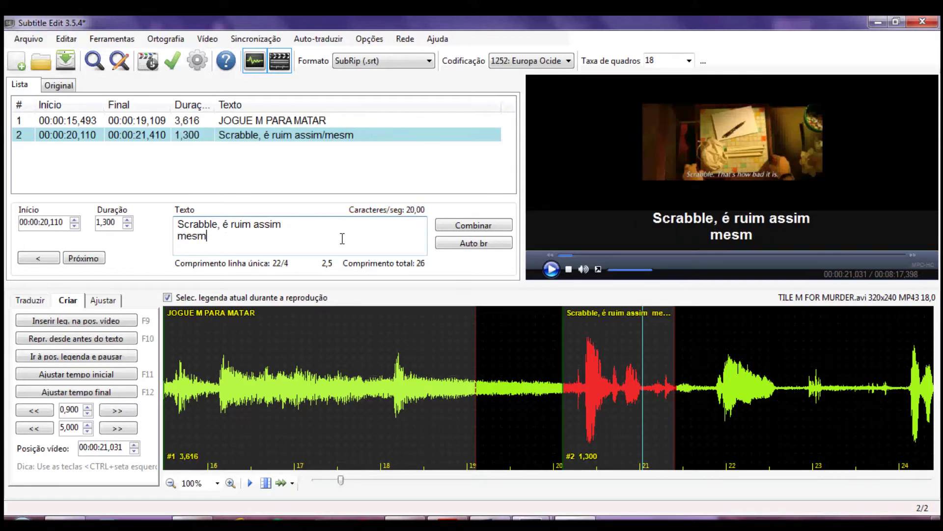
pyautogui.press('BackSpace')
pyautogui.write('mesmo.')
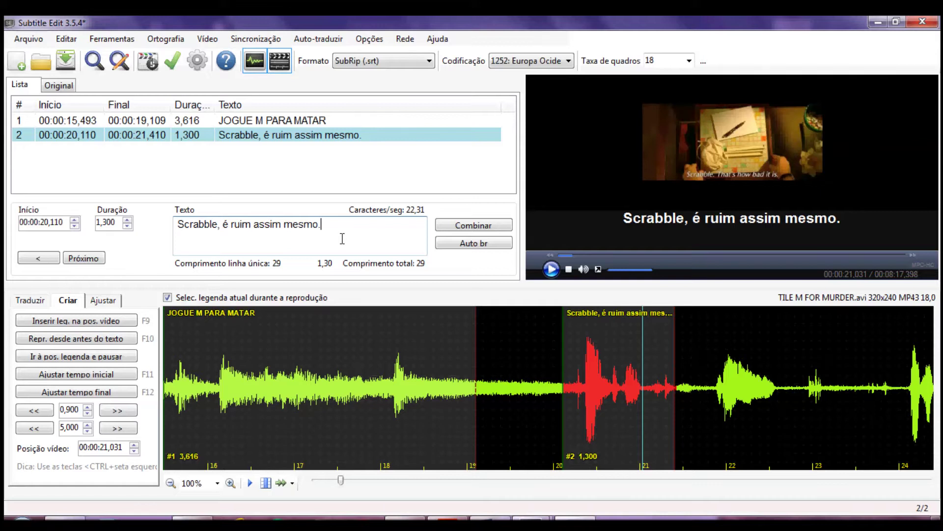
# Step: Break the second subtitle into two lines after "Scrabble,", removing the space before "é ruim assim mesmo."
pyautogui.hotkey('ctrl', 'Left')
pyautogui.hotkey('ctrl', 'Left')
pyautogui.hotkey('ctrl', 'Left')
pyautogui.hotkey('ctrl', 'Left')
pyautogui.hotkey('ctrl', 'Left')
pyautogui.press('BackSpace')
pyautogui.press('Return')
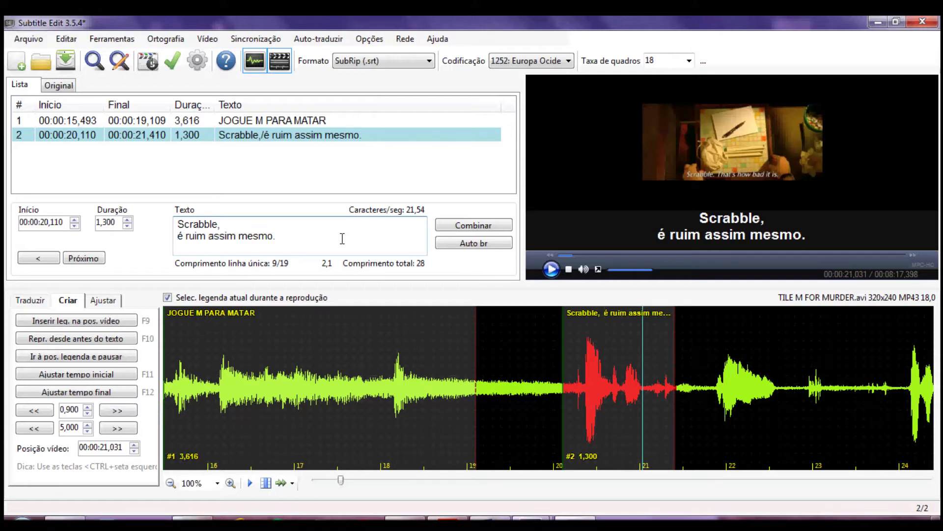
# Step: Rejoin the second subtitle into one line, play past its speech and extend its end to 00:00:22,895
pyautogui.press('BackSpace')
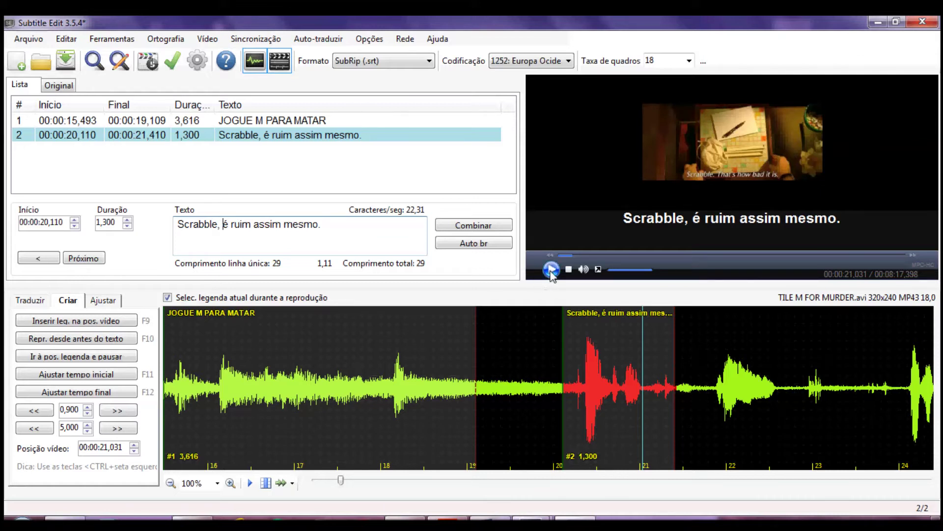
pyautogui.click(551, 270)
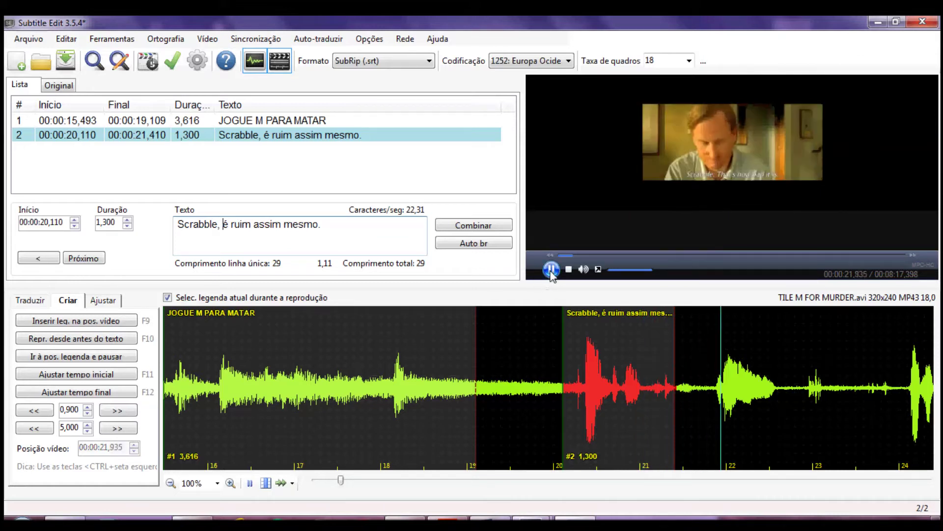
pyautogui.click(550, 270)
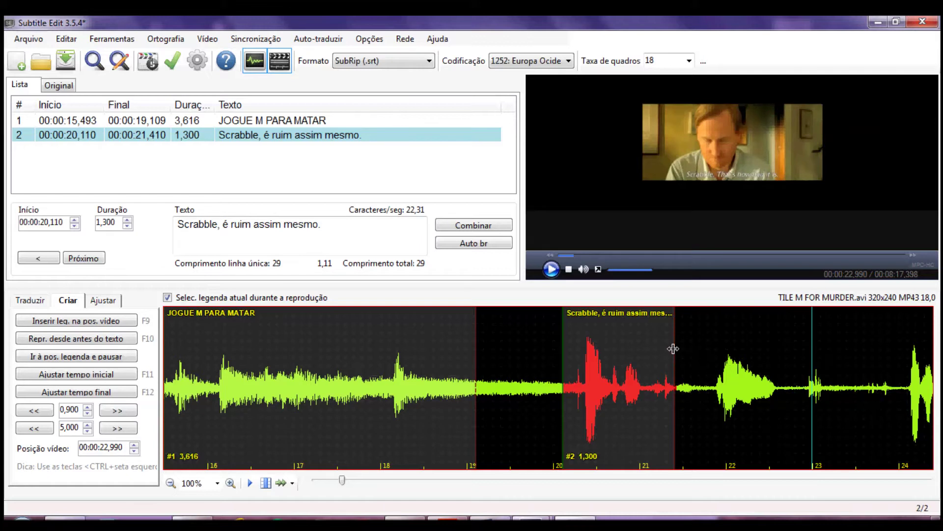
pyautogui.moveTo(673, 349); pyautogui.dragTo(804, 350)
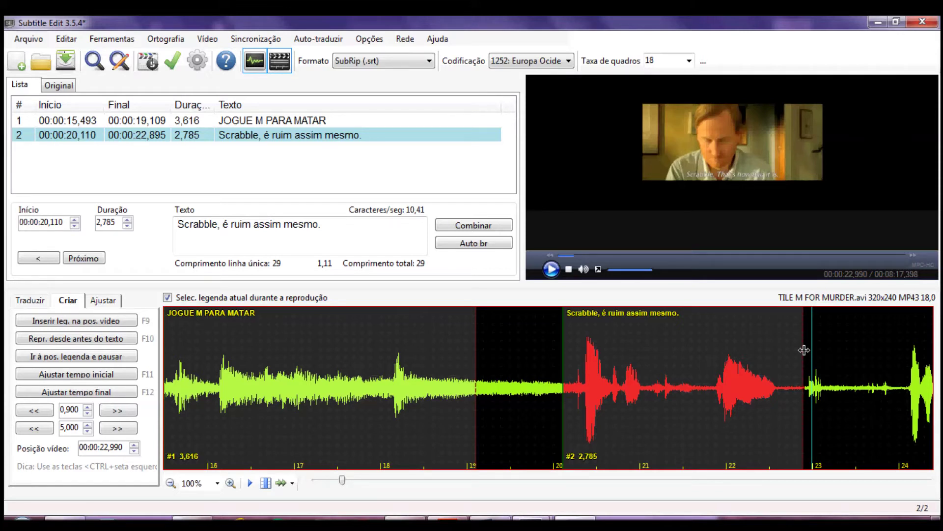
pyautogui.click(348, 231)
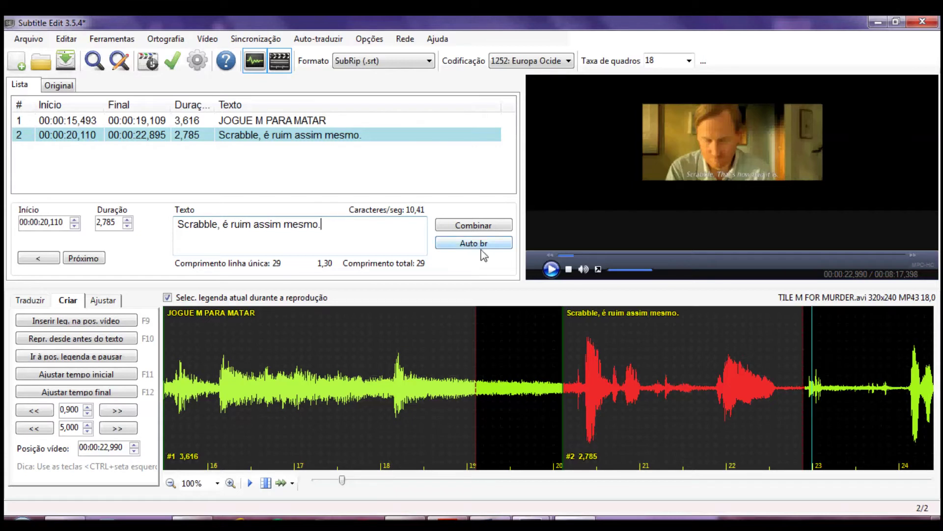
# Step: Find the start of the following line of speech and insert a third subtitle at 00:00:23,863
pyautogui.click(551, 269)
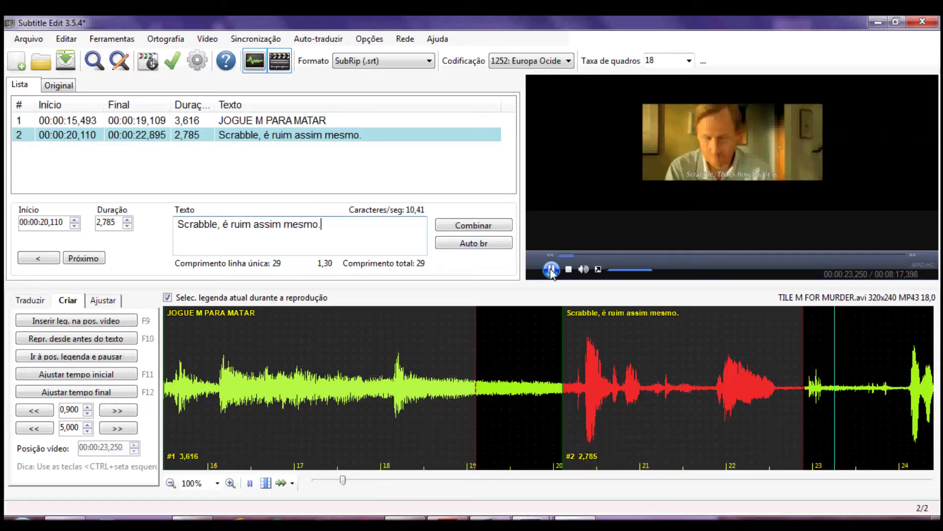
pyautogui.press('space')
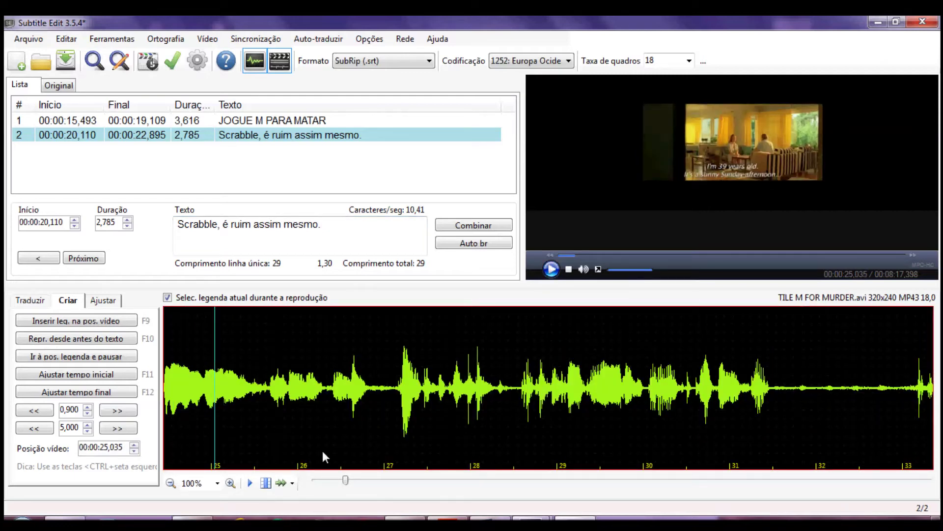
pyautogui.moveTo(346, 483); pyautogui.dragTo(344, 484)
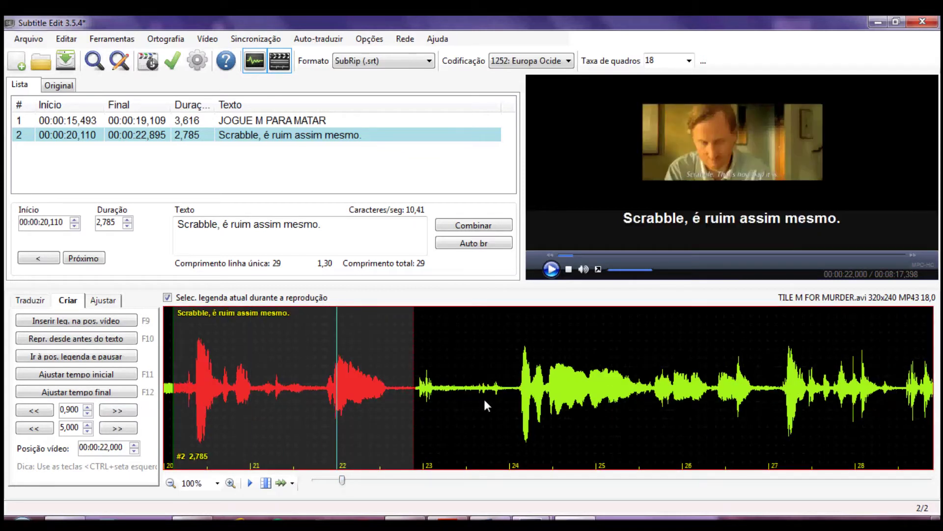
pyautogui.click(498, 359)
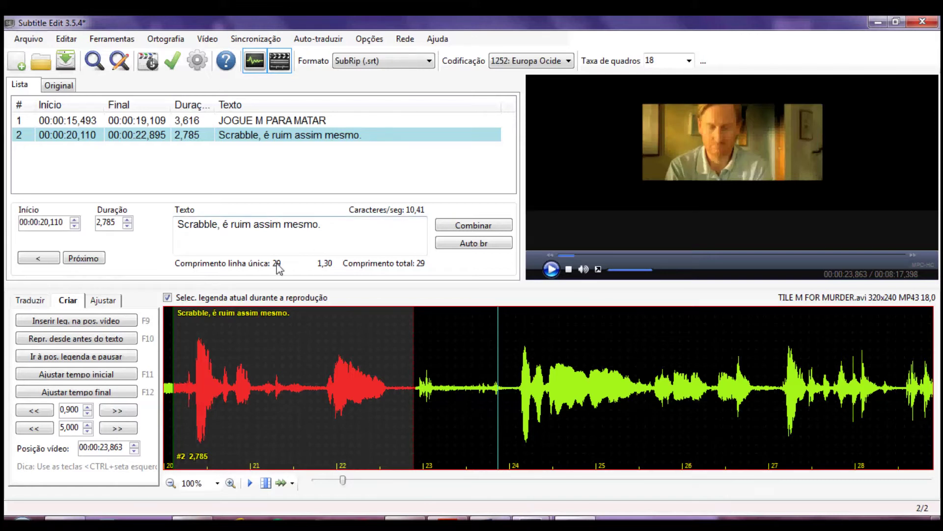
pyautogui.click(112, 322)
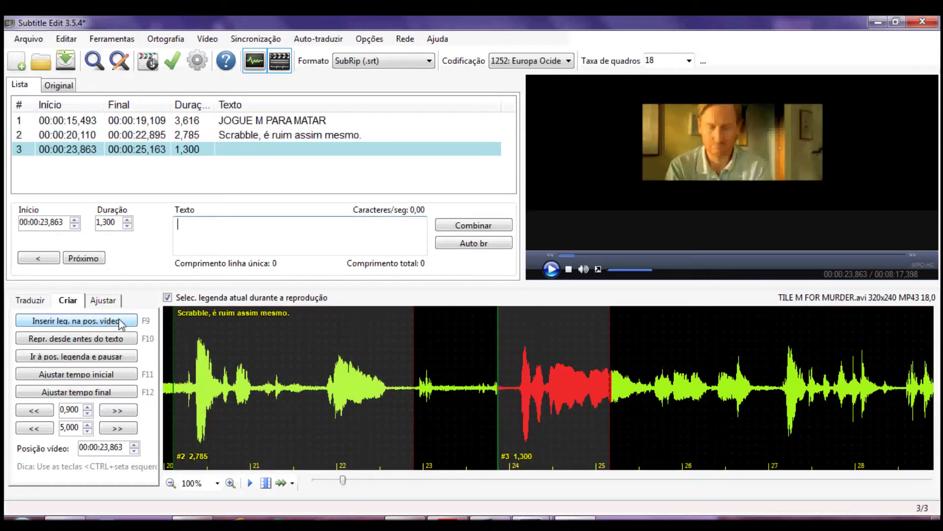
# Step: Play the start of the third subtitle's passage and enter its first line as "Tenho 39 anos. É uma tarde"
pyautogui.click(550, 269)
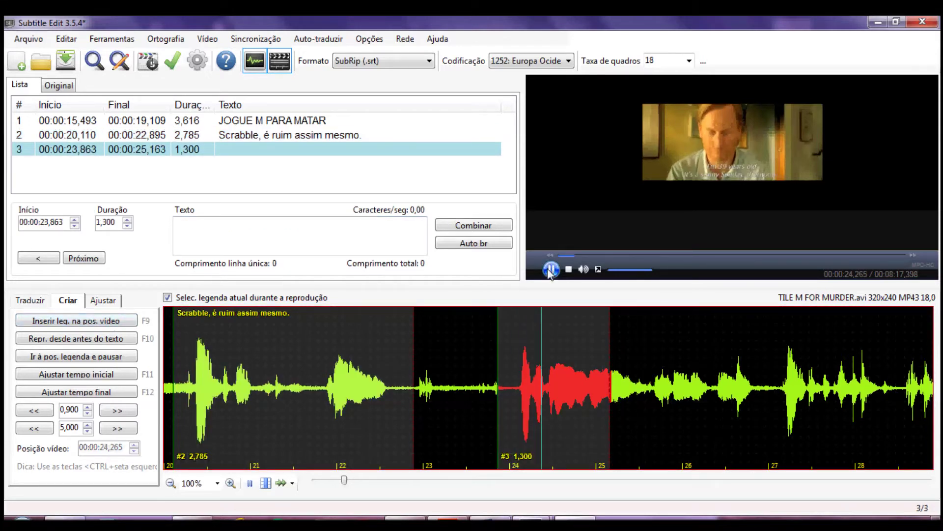
pyautogui.click(324, 229)
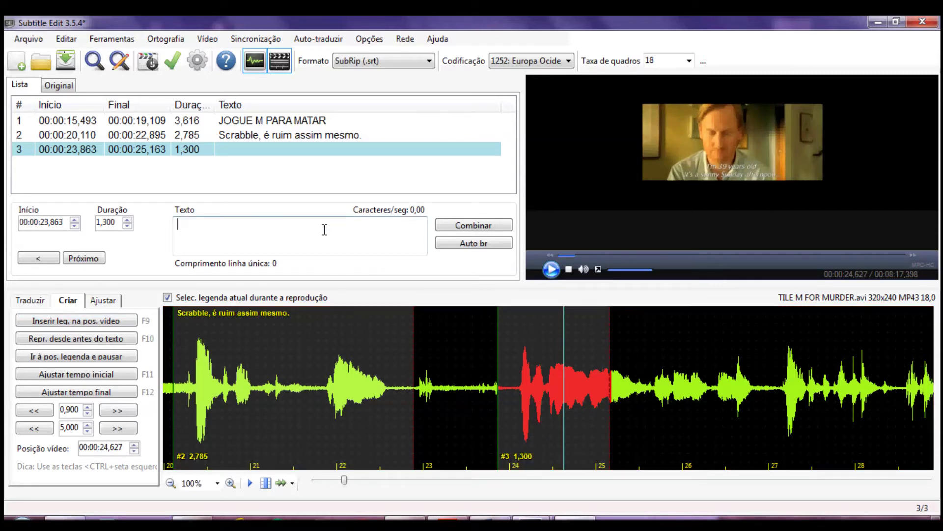
pyautogui.write('Tenho')
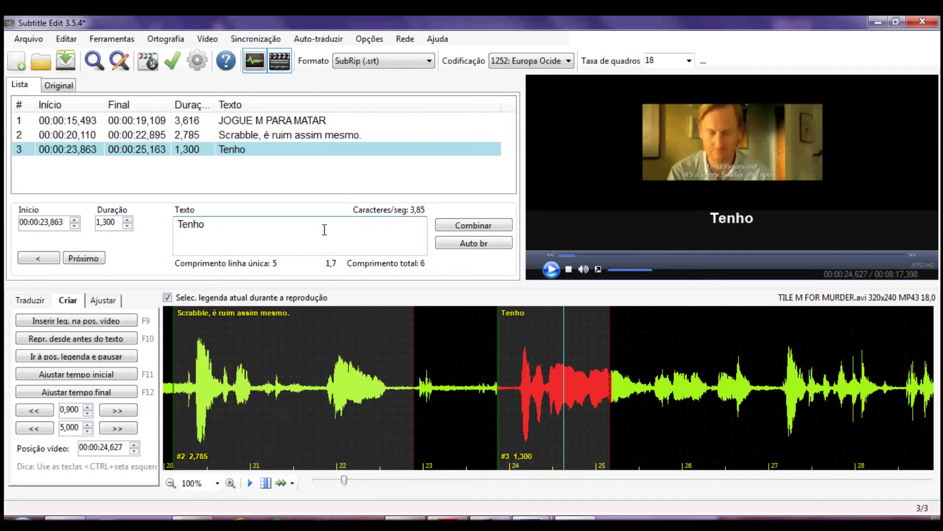
pyautogui.write('39 anos.')
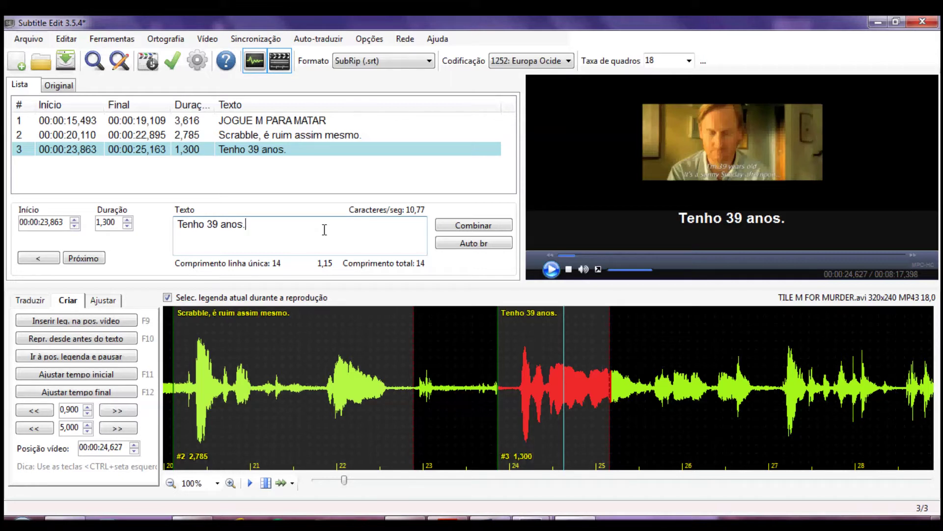
pyautogui.write('É um domingo')
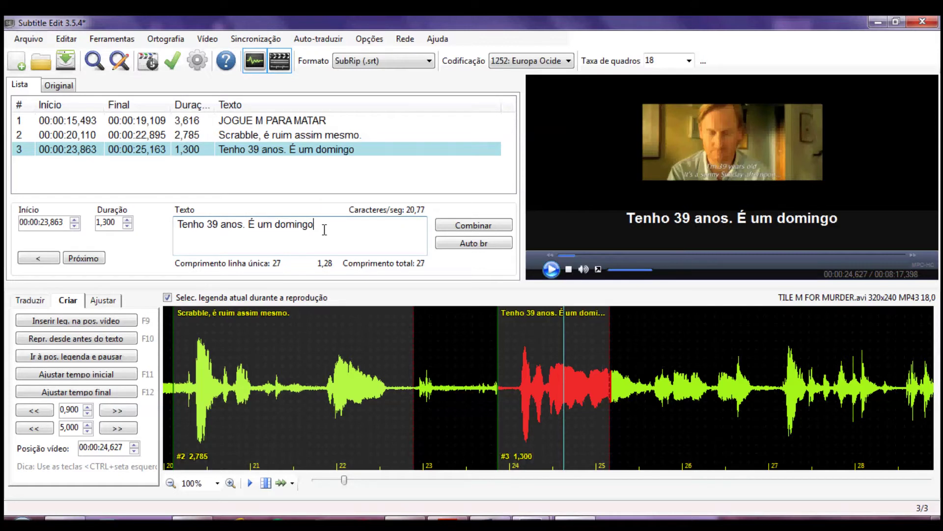
pyautogui.press('BackSpace')
pyautogui.press('BackSpace')
pyautogui.press('BackSpace')
pyautogui.press('BackSpace')
pyautogui.press('BackSpace')
pyautogui.press('BackSpace')
pyautogui.press('BackSpace')
pyautogui.press('BackSpace')
pyautogui.write('a tarde de')
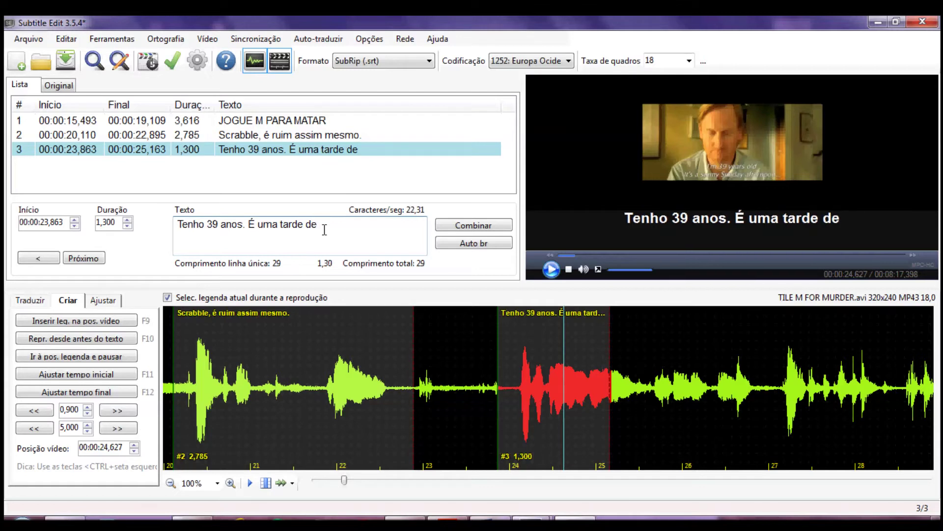
pyautogui.press('BackSpace')
pyautogui.press('BackSpace')
pyautogui.press('BackSpace')
# Step: Add a second line to the third subtitle reading "ensolarada de domingo."
pyautogui.press('Return')
pyautogui.write('de dmo')
pyautogui.press('BackSpace')
pyautogui.press('BackSpace')
pyautogui.press('BackSpace')
pyautogui.press('BackSpace')
pyautogui.press('BackSpace')
pyautogui.press('BackSpace')
pyautogui.write('eso')
pyautogui.press('BackSpace')
pyautogui.press('BackSpace')
pyautogui.write('nsol')
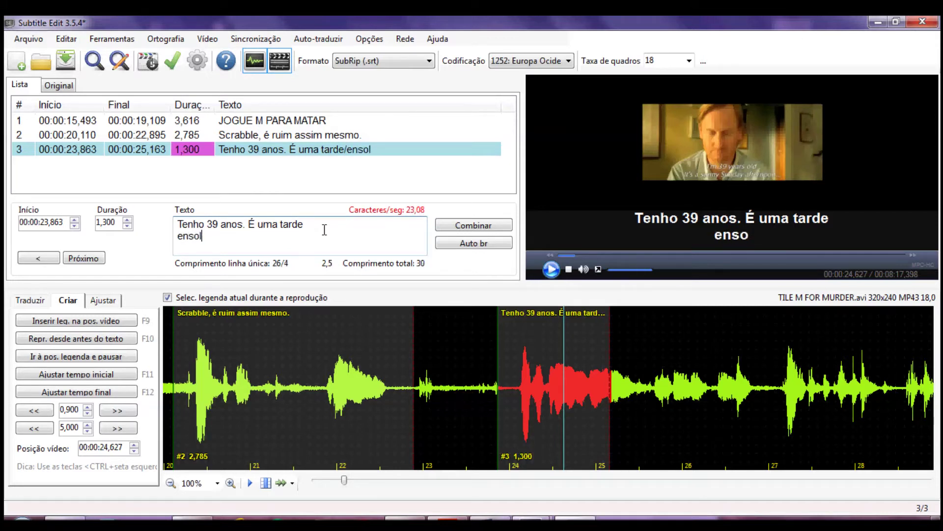
pyautogui.write('arada de domingo.')
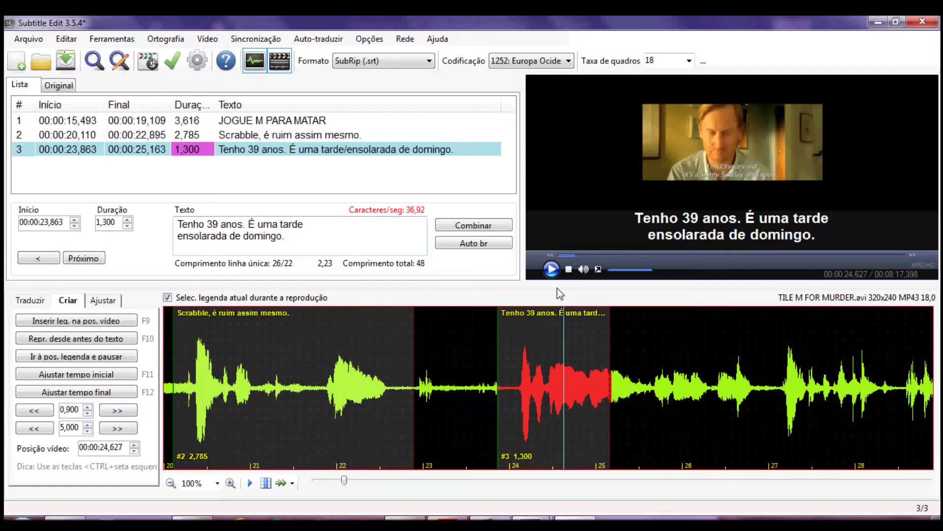
# Step: Play the rest of the third subtitle's speech and extend its end to 00:00:26,958
pyautogui.click(551, 269)
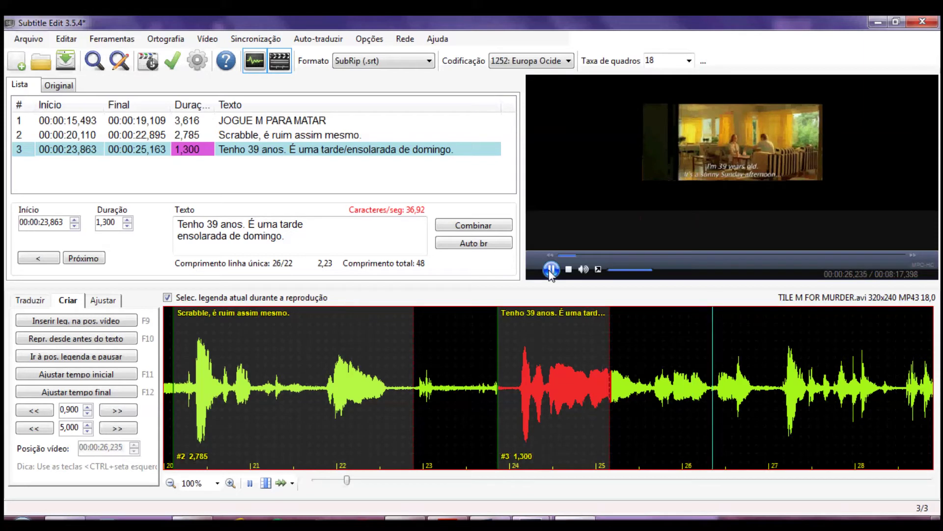
pyautogui.click(551, 269)
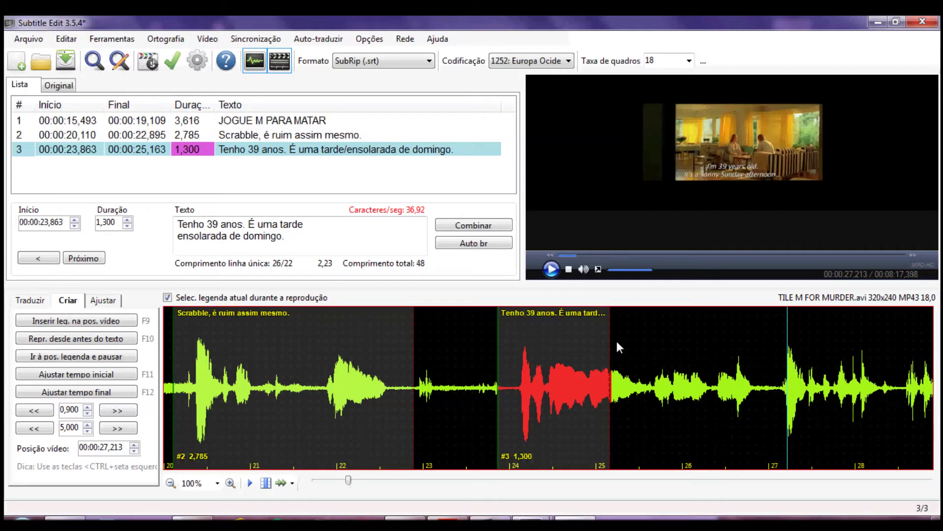
pyautogui.moveTo(610, 340); pyautogui.dragTo(766, 347)
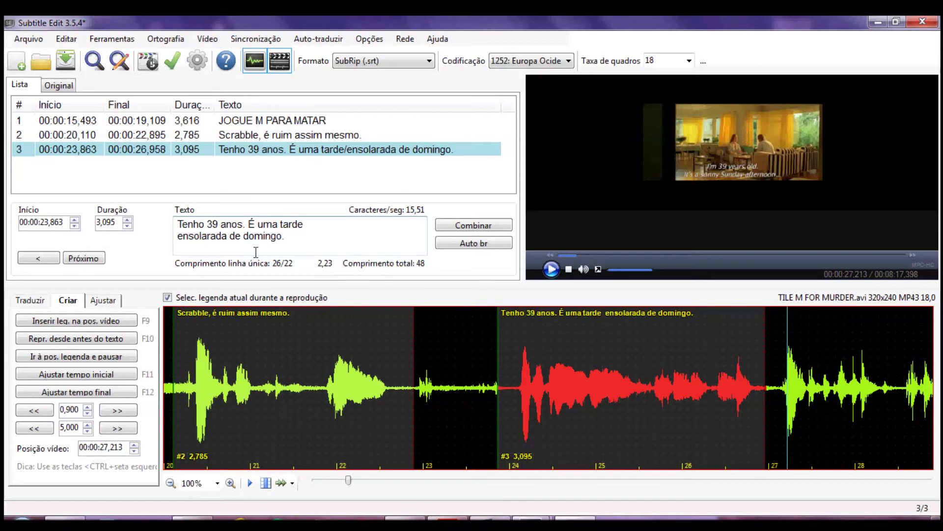
# Step: Split the third subtitle into two separate subtitles, and move the video position to 00:00:26,990
pyautogui.rightClick(278, 153)
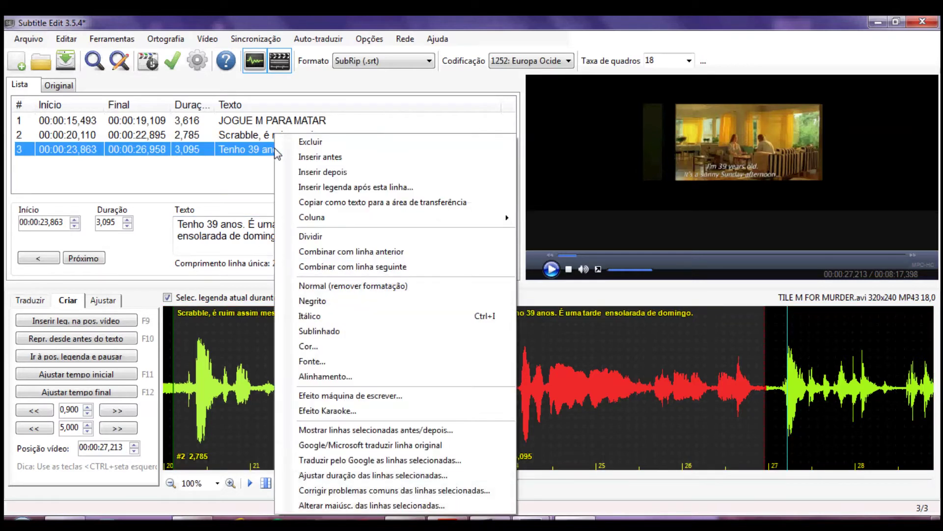
pyautogui.click(307, 238)
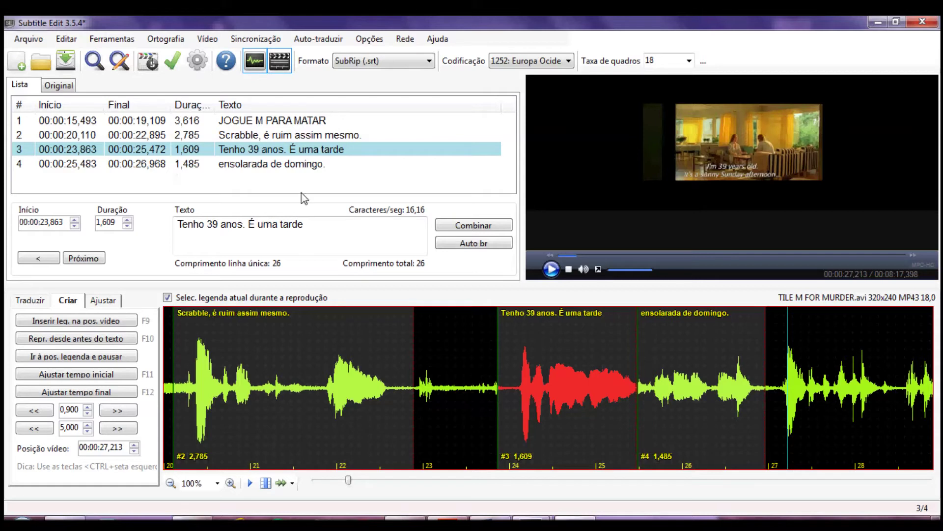
pyautogui.click(768, 352)
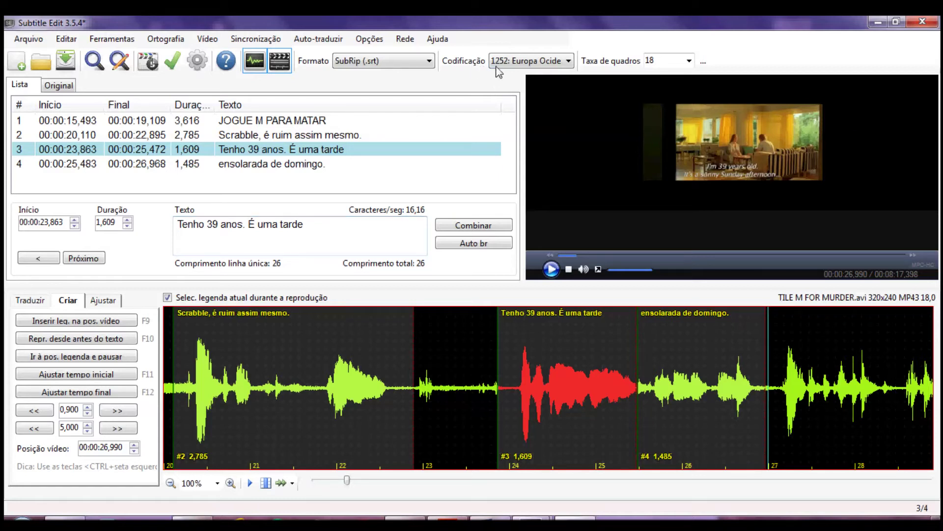
# Step: Try the Unicode (UTF-8) encoding for the subtitle file, and return to 1252: Europa Ocidental (Windows)
pyautogui.click(569, 62)
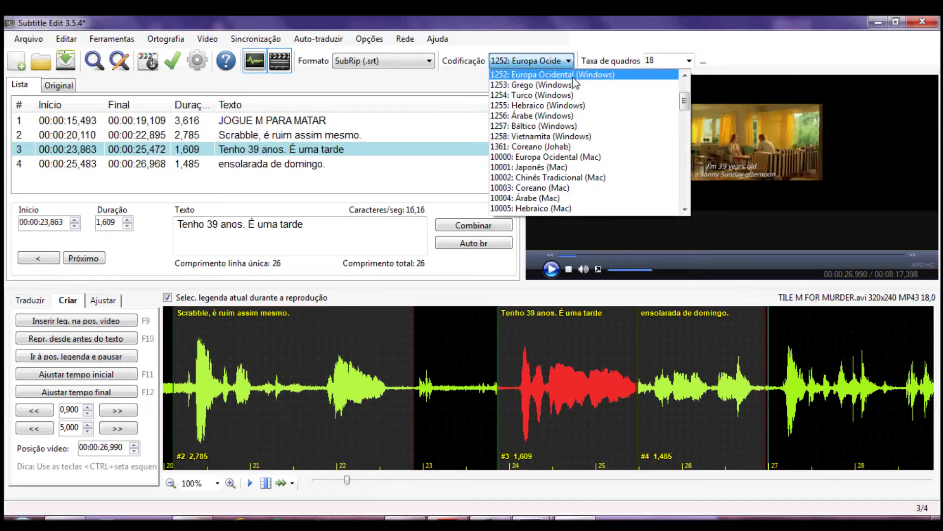
pyautogui.click(569, 62)
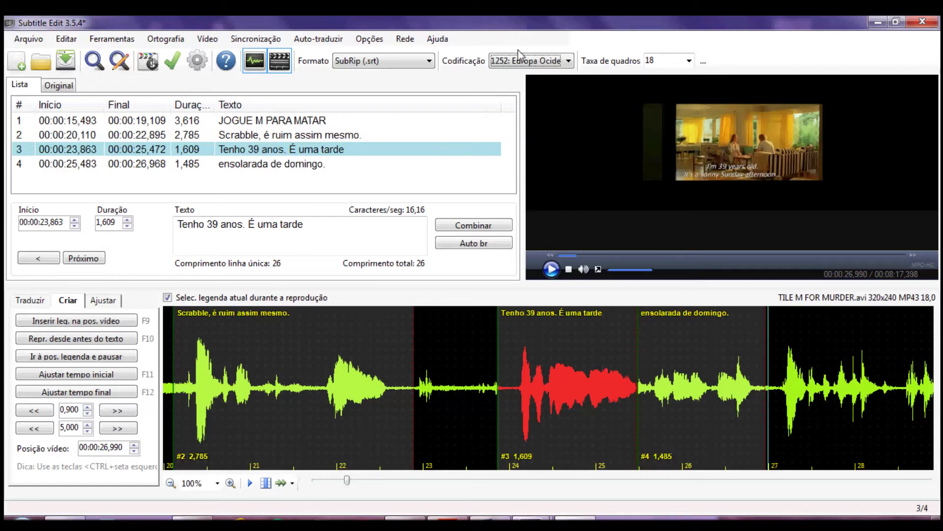
pyautogui.click(569, 61)
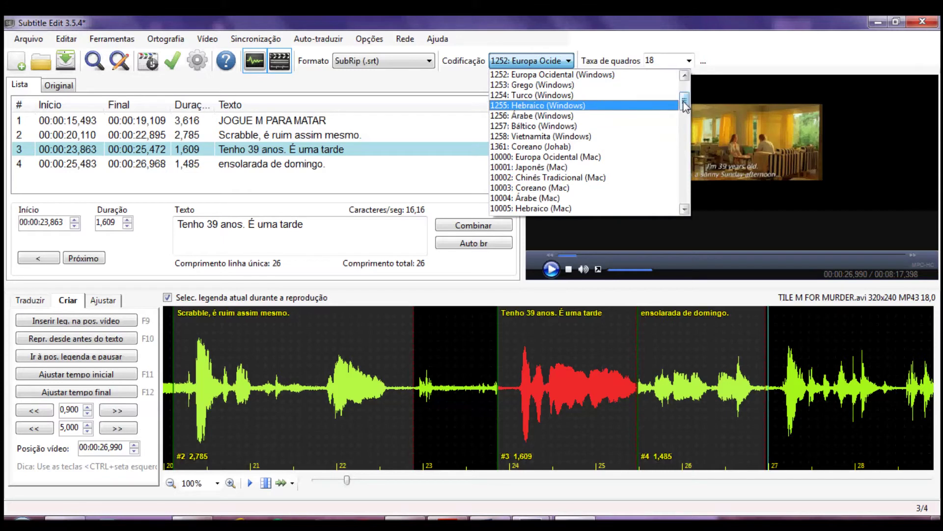
pyautogui.moveTo(685, 101); pyautogui.dragTo(686, 90)
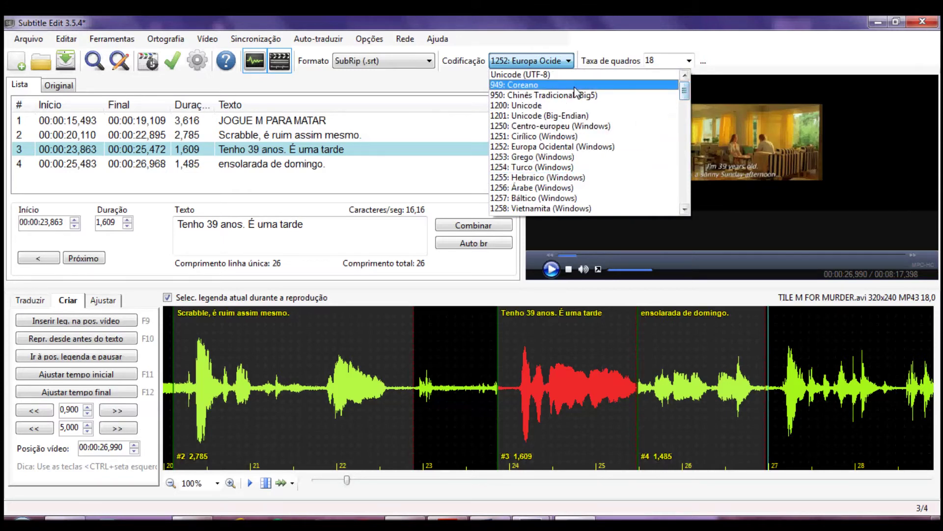
pyautogui.click(541, 74)
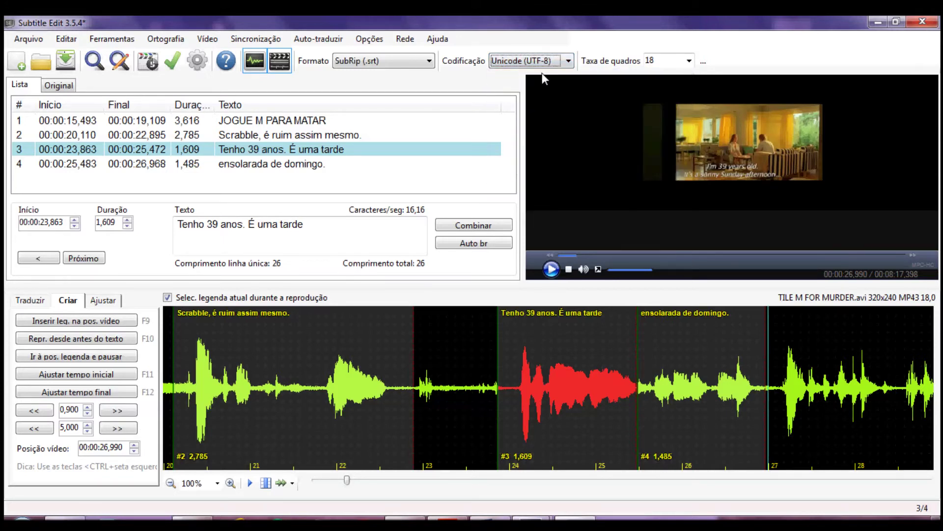
pyautogui.click(569, 61)
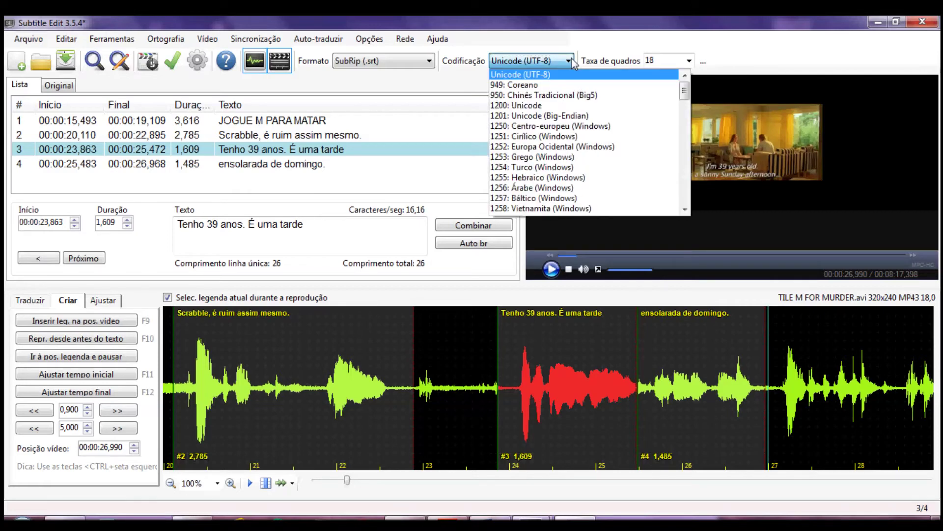
pyautogui.moveTo(684, 91)
pyautogui.mouseDown()
pyautogui.moveTo(695, 194)
pyautogui.moveTo(686, 88)
pyautogui.mouseUp()
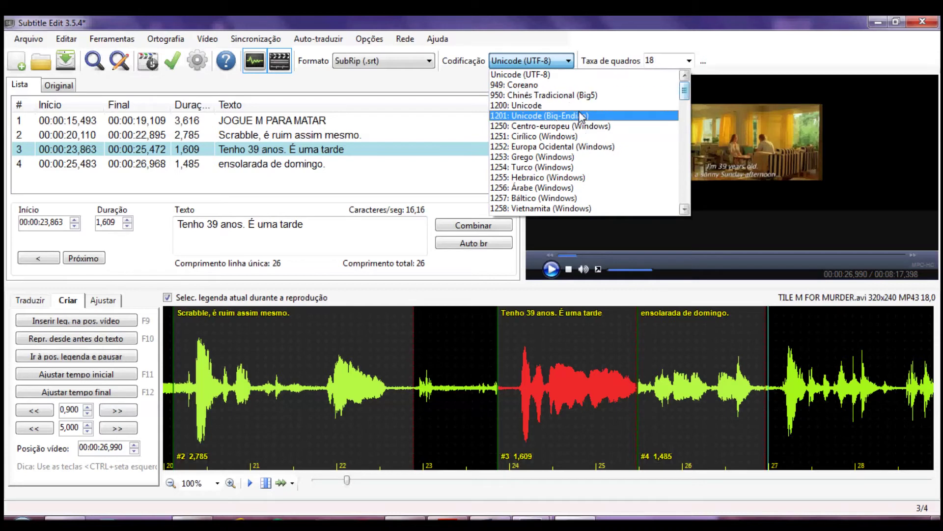
pyautogui.click(545, 147)
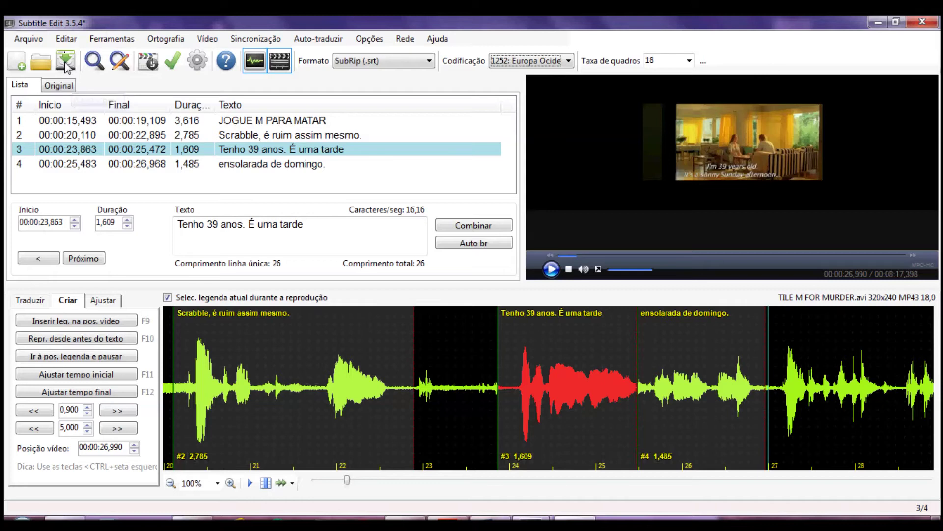
# Step: Save the subtitles as a new SubRip file named "TILE M FOR MURDER (2)" in the Legendagem 1 folder
pyautogui.click(39, 43)
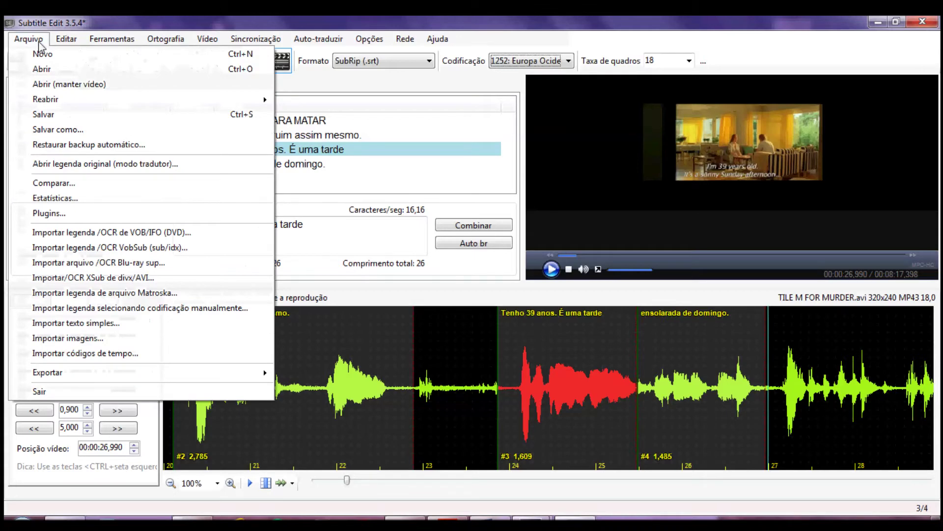
pyautogui.click(54, 134)
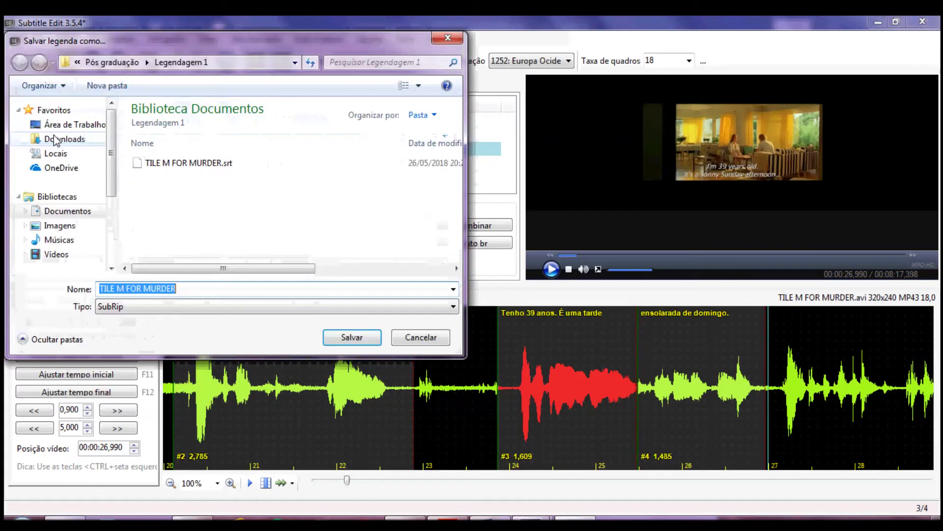
pyautogui.click(202, 288)
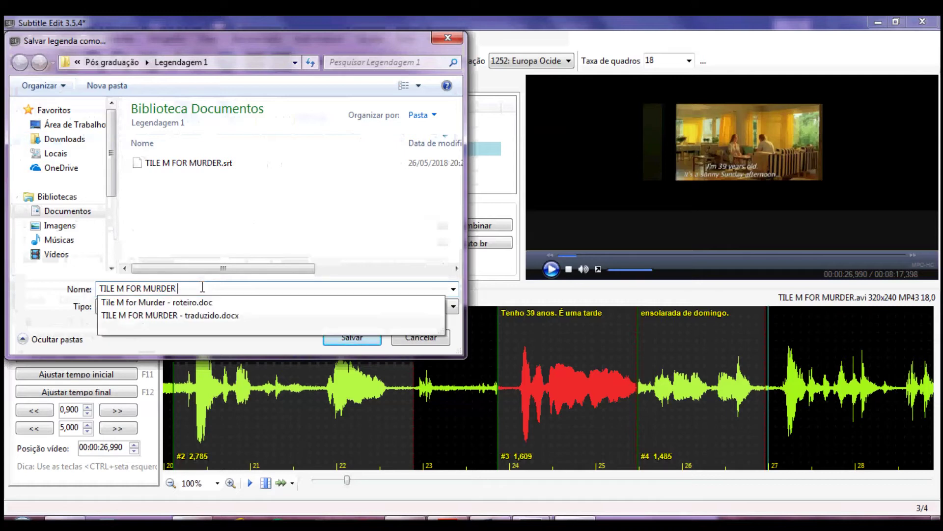
pyautogui.write('(')
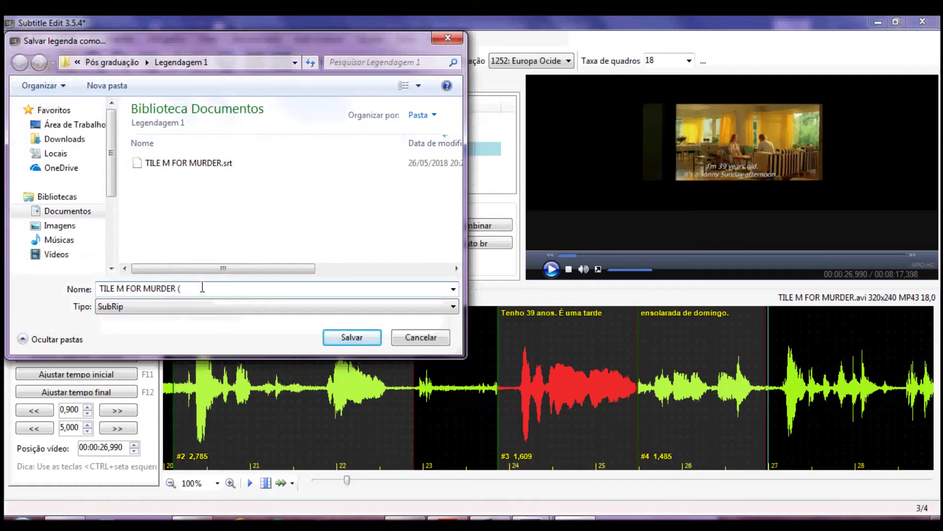
pyautogui.write('2)')
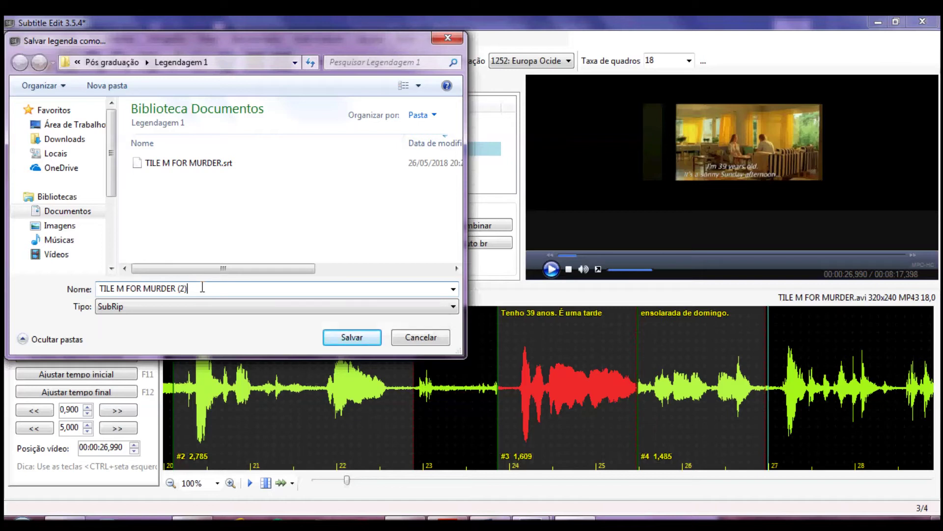
pyautogui.click(369, 338)
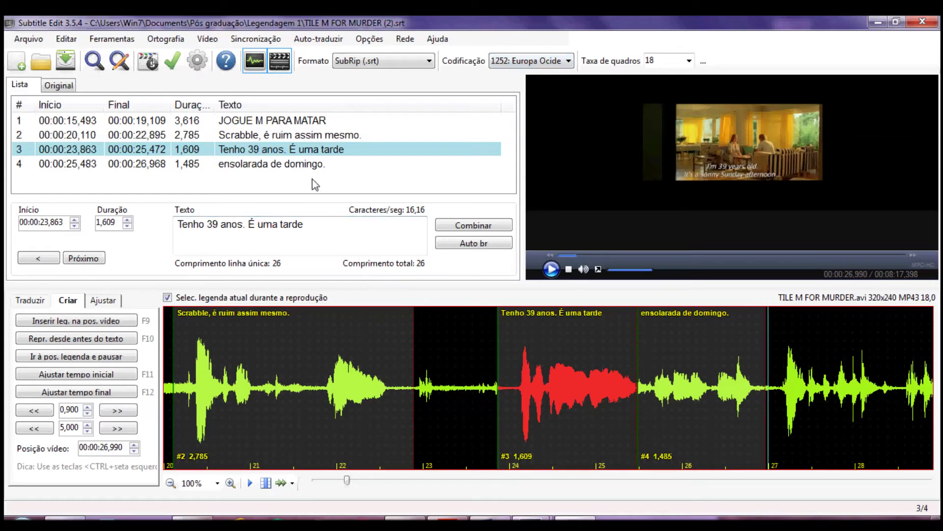
# Step: Italicize the word "domingo" in the fourth subtitle and preview that subtitle over the video
pyautogui.click(322, 167)
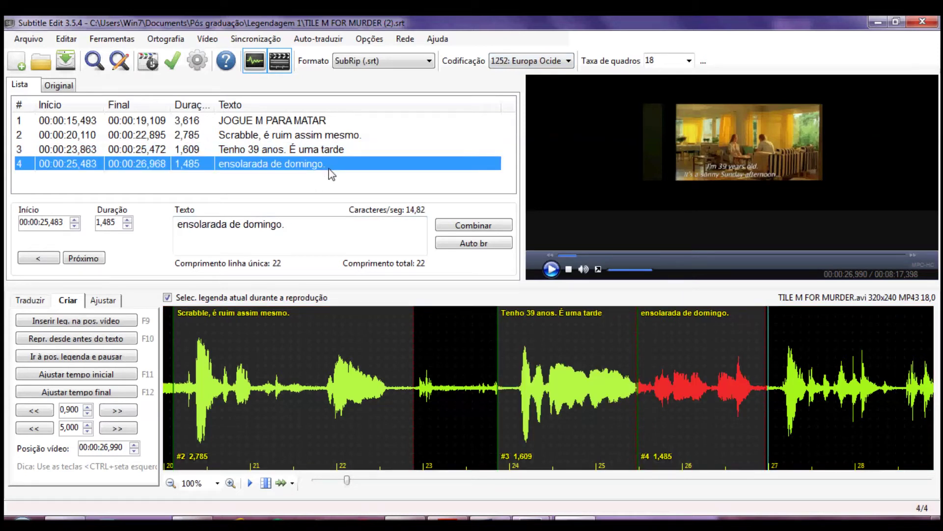
pyautogui.doubleClick(259, 224)
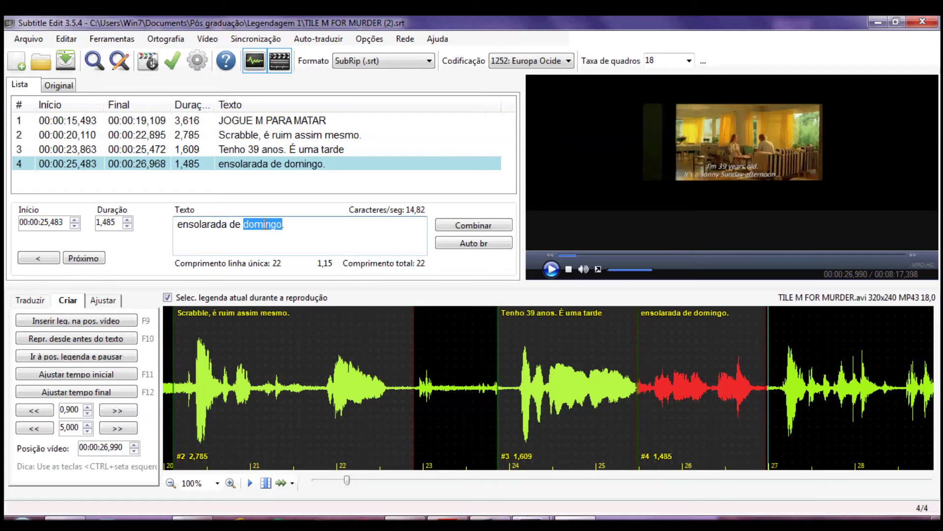
pyautogui.rightClick(265, 226)
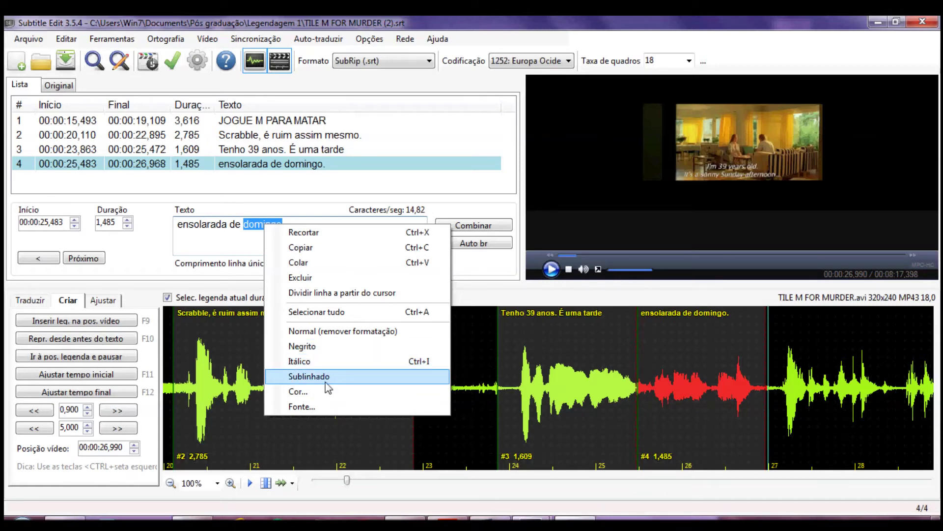
pyautogui.click(255, 226)
pyautogui.click(256, 225)
pyautogui.doubleClick(256, 225)
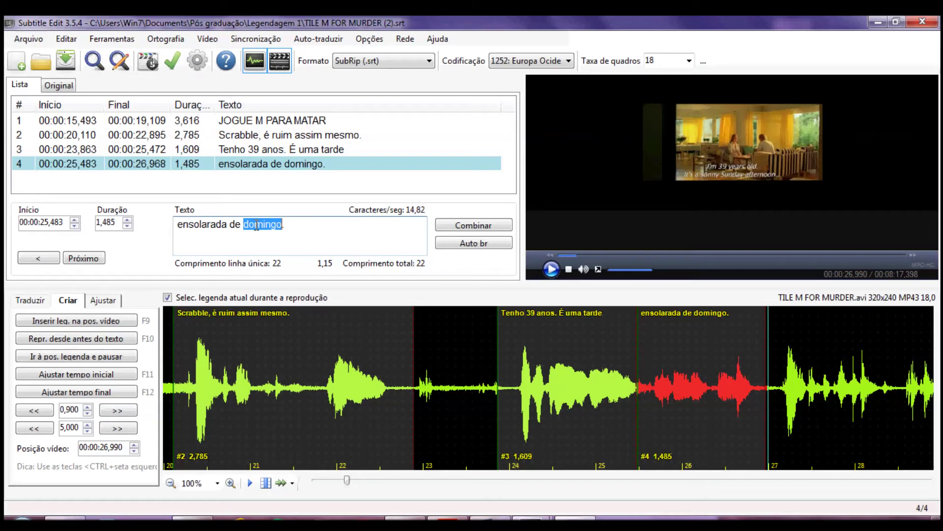
pyautogui.hotkey('ctrl', 'i')
pyautogui.click(337, 225)
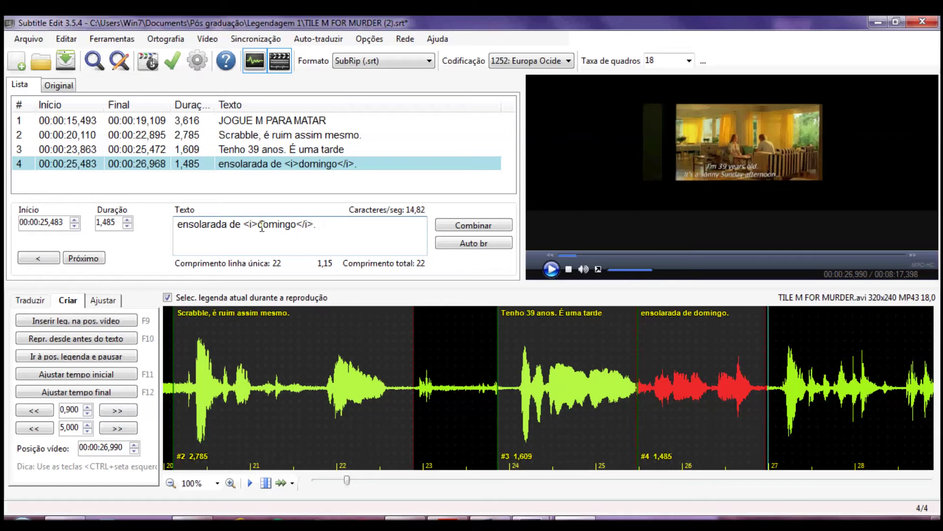
pyautogui.click(277, 227)
pyautogui.click(200, 224)
pyautogui.click(299, 165)
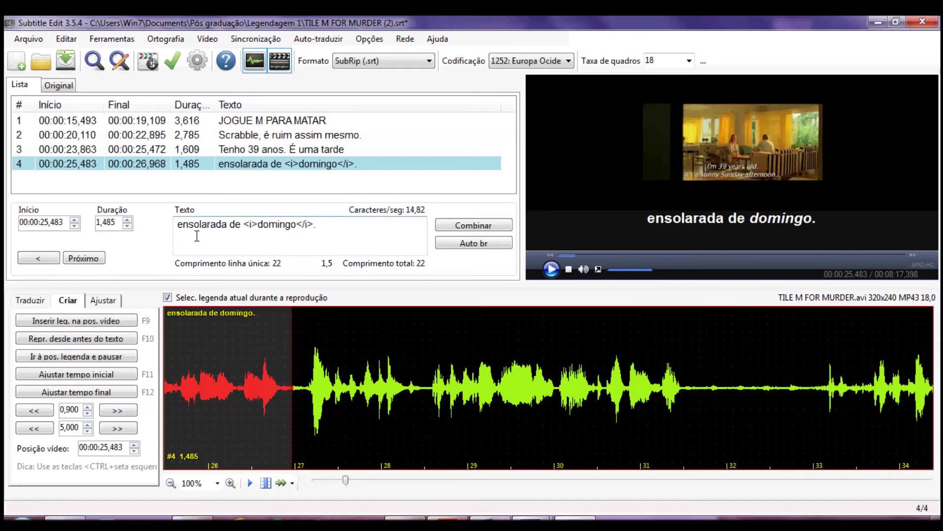
# Step: Save the italicized version over the existing file TILE M FOR MURDER (2).srt
pyautogui.click(63, 65)
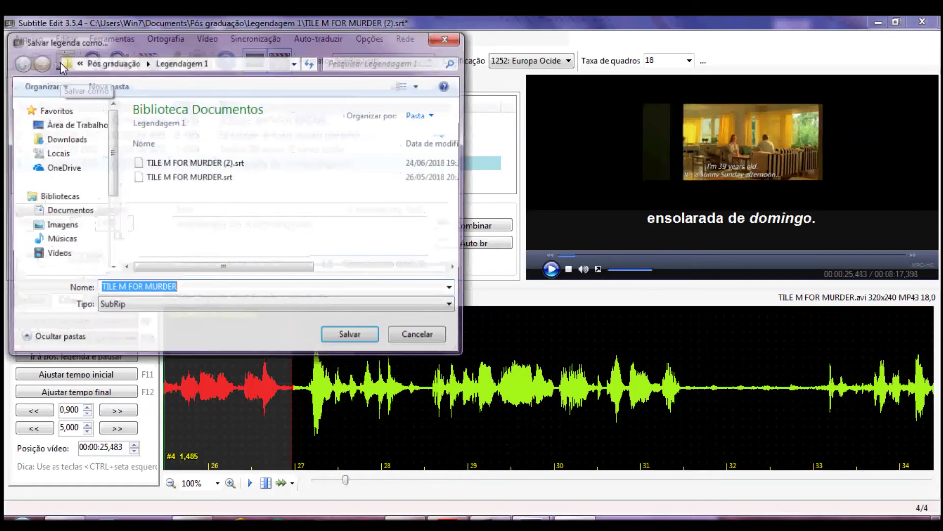
pyautogui.click(224, 165)
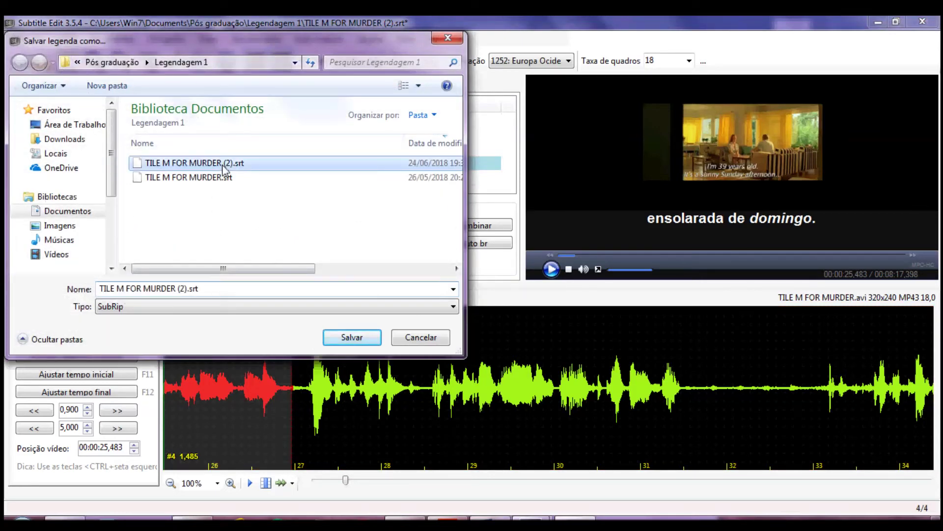
pyautogui.click(352, 338)
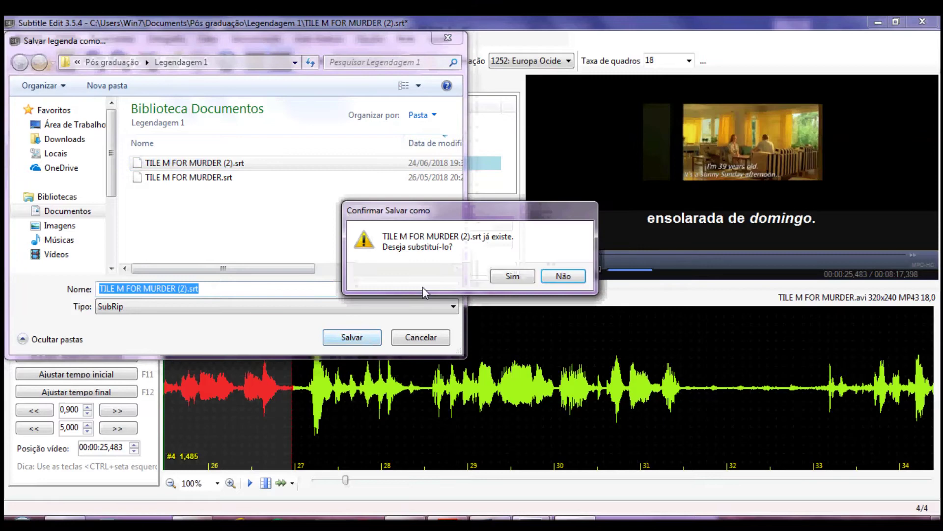
pyautogui.click(508, 275)
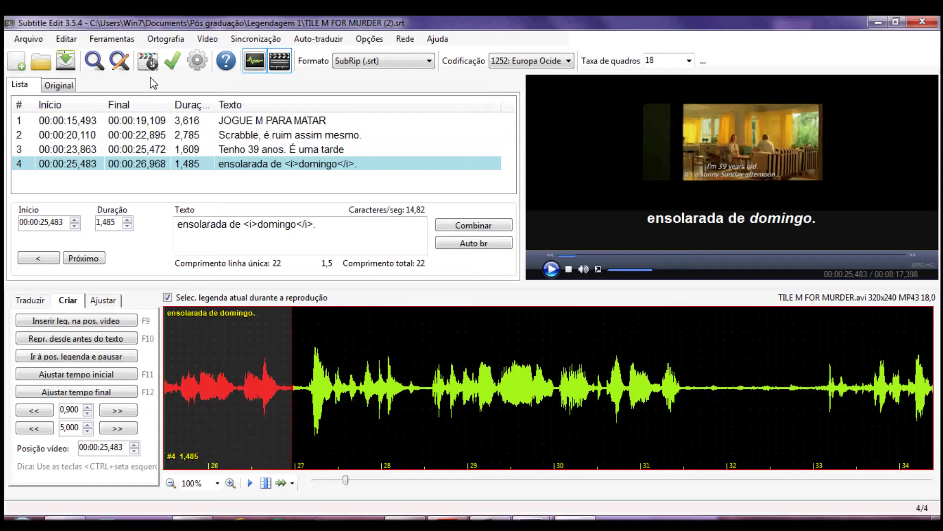
# Step: Start a new subtitle and open the video another.period.s03e03.web.x264-tbs from the s3e3 folder
pyautogui.click(17, 64)
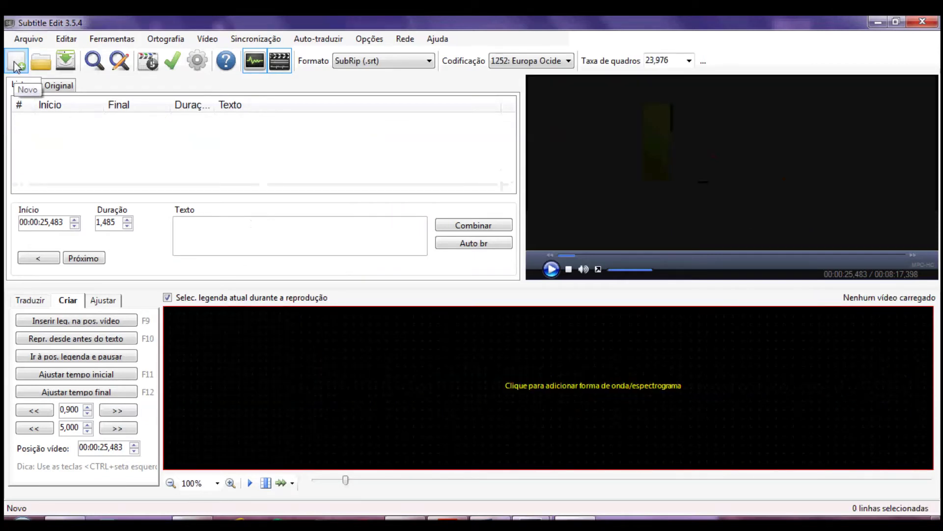
pyautogui.click(208, 42)
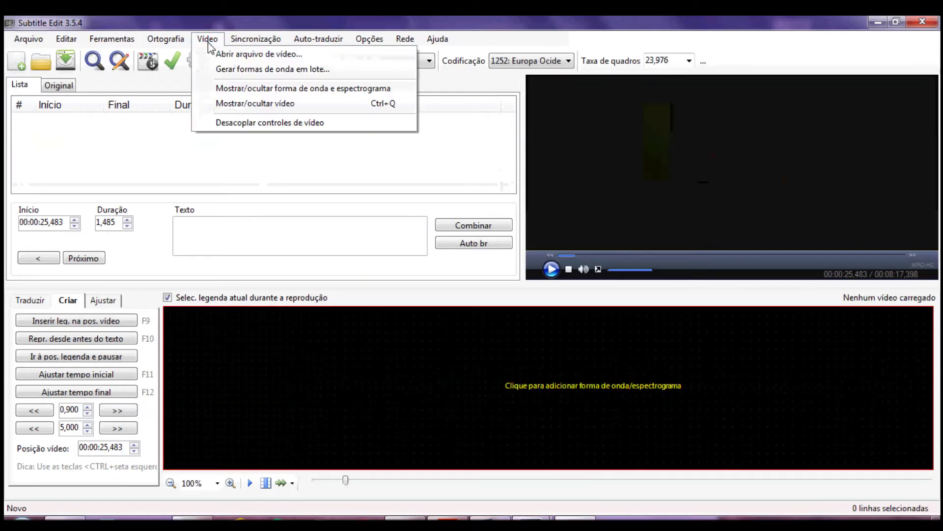
pyautogui.click(231, 54)
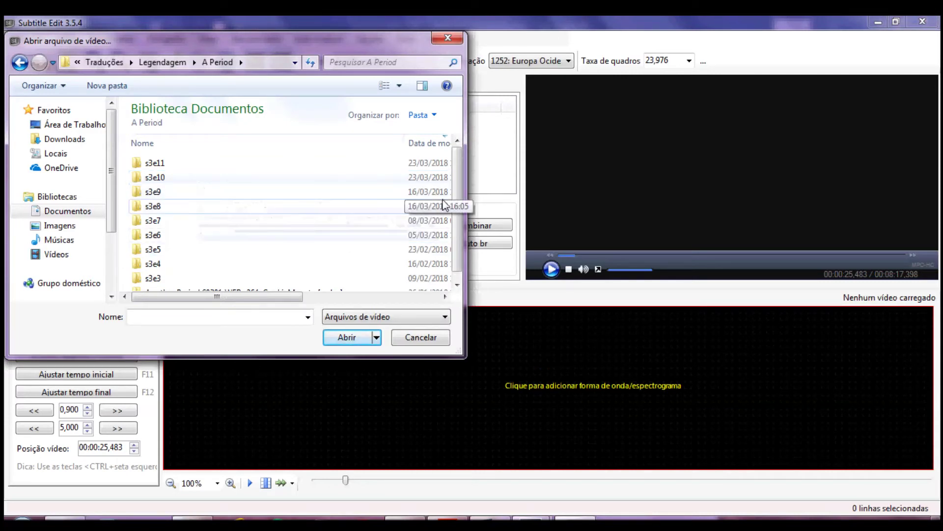
pyautogui.scroll(-1, 457, 196)
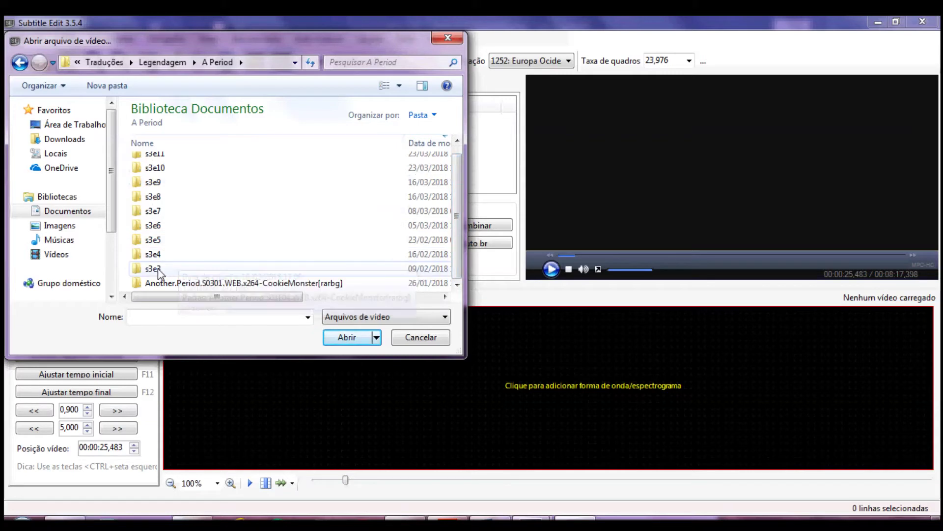
pyautogui.moveTo(157, 268)
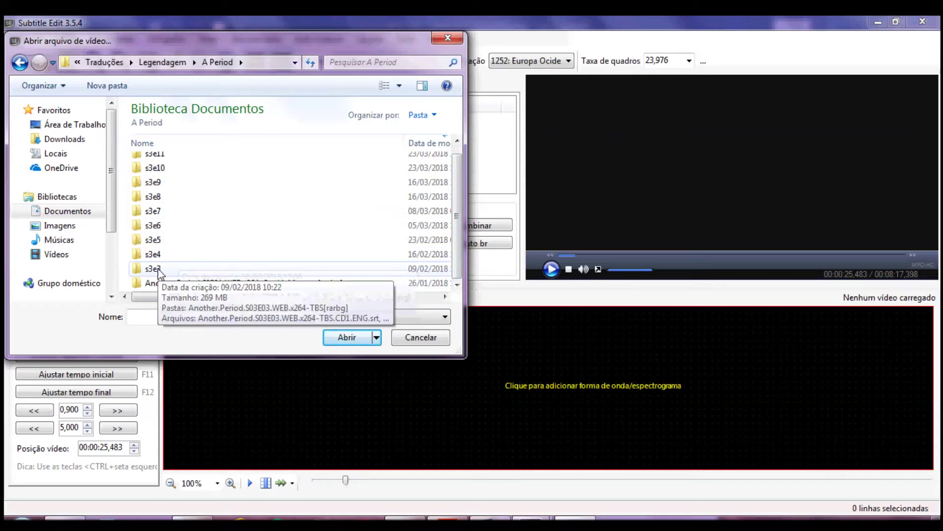
pyautogui.doubleClick(158, 268)
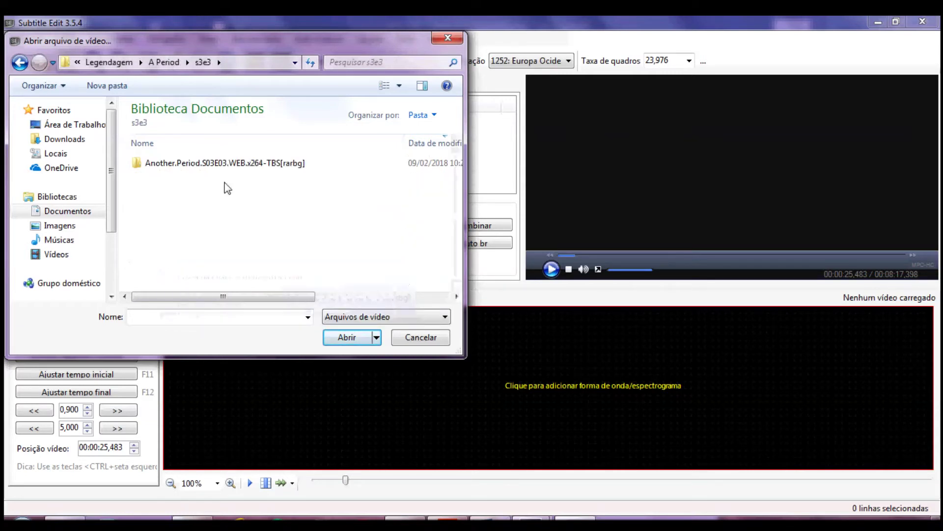
pyautogui.doubleClick(229, 164)
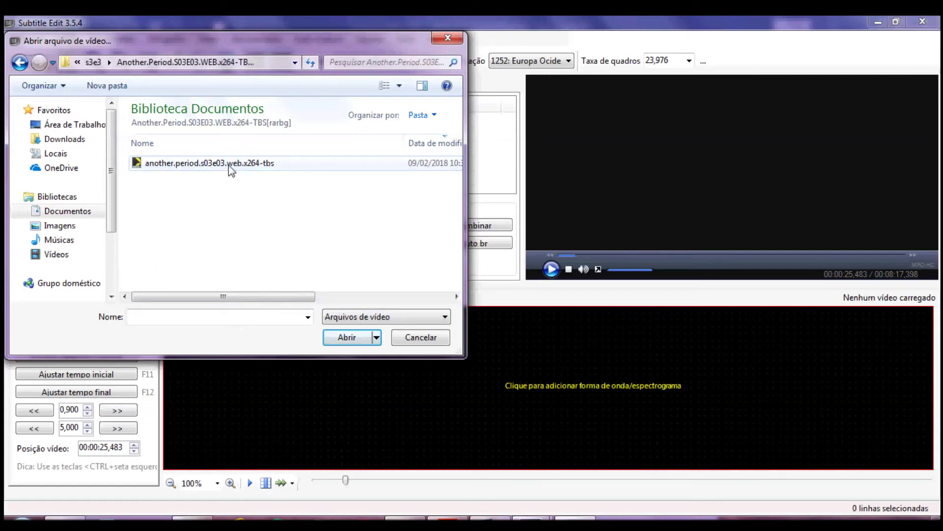
pyautogui.click(228, 165)
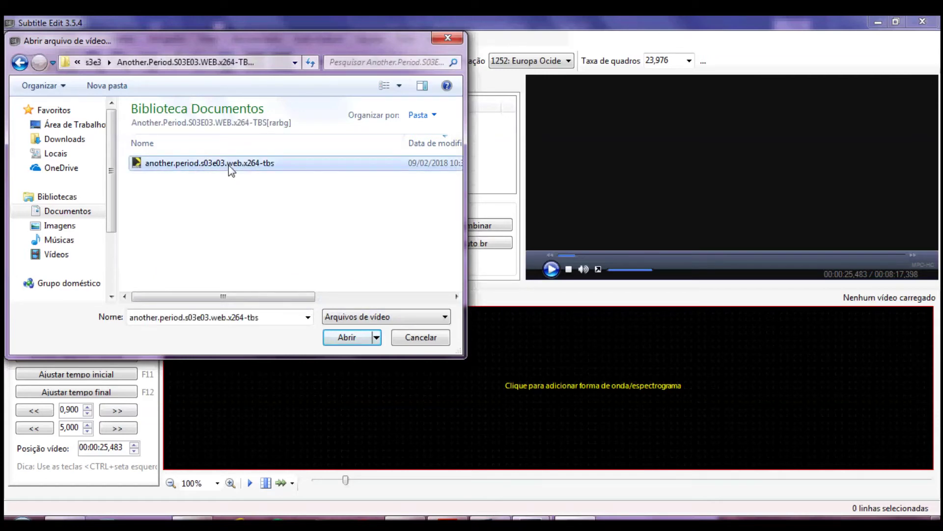
pyautogui.click(337, 336)
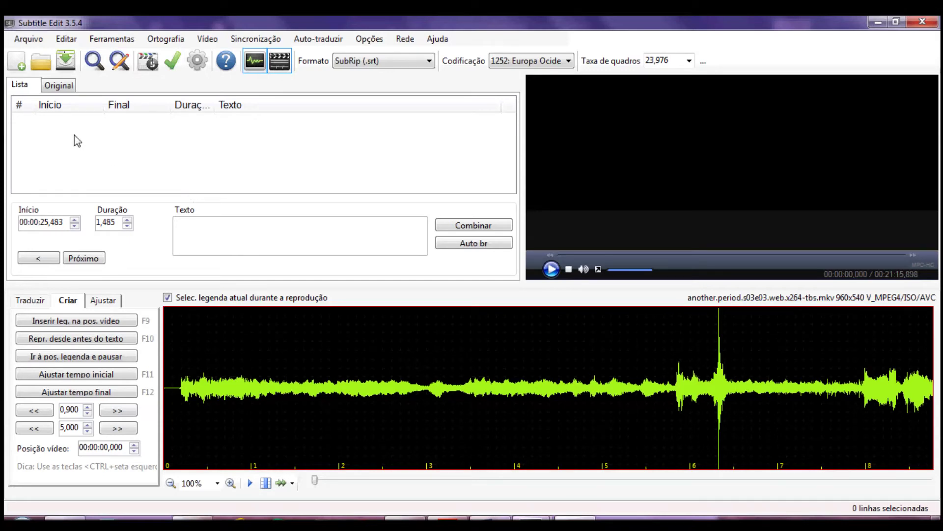
# Step: Open the subtitle file Another.Period.S03E03.WEB.x264-TBS.CD4.ENG.srt from the s3e3 folder
pyautogui.click(42, 63)
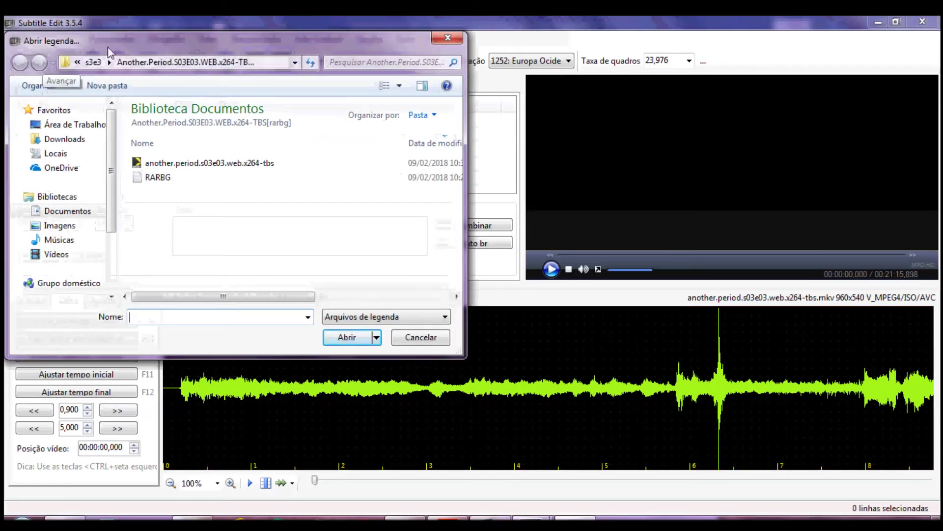
pyautogui.click(96, 62)
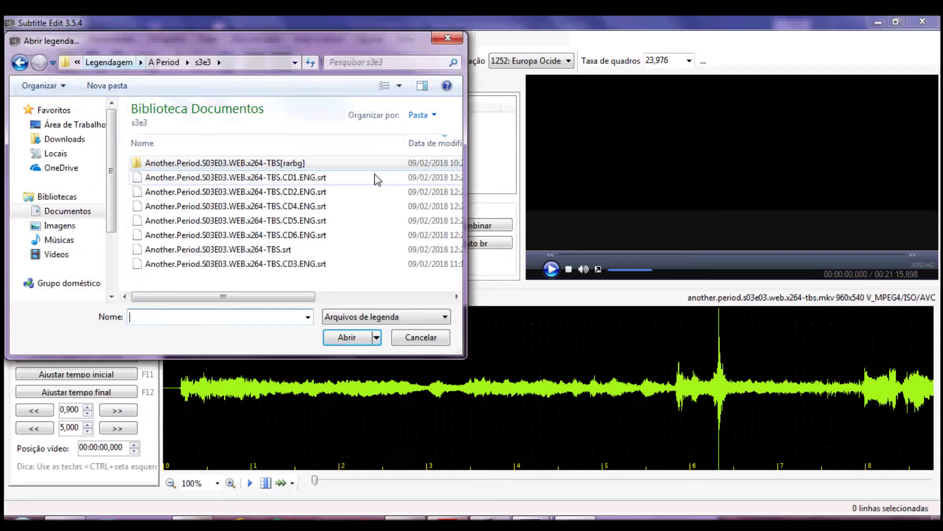
pyautogui.click(299, 206)
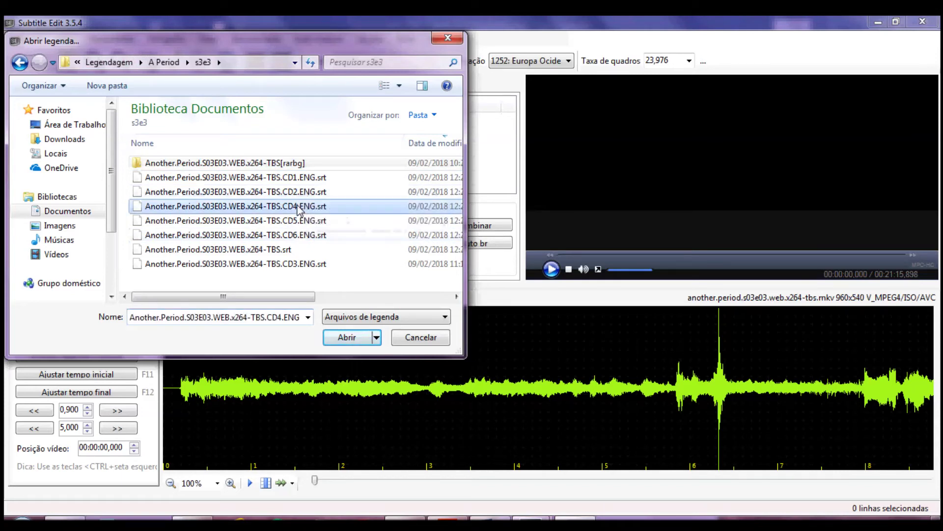
pyautogui.click(353, 339)
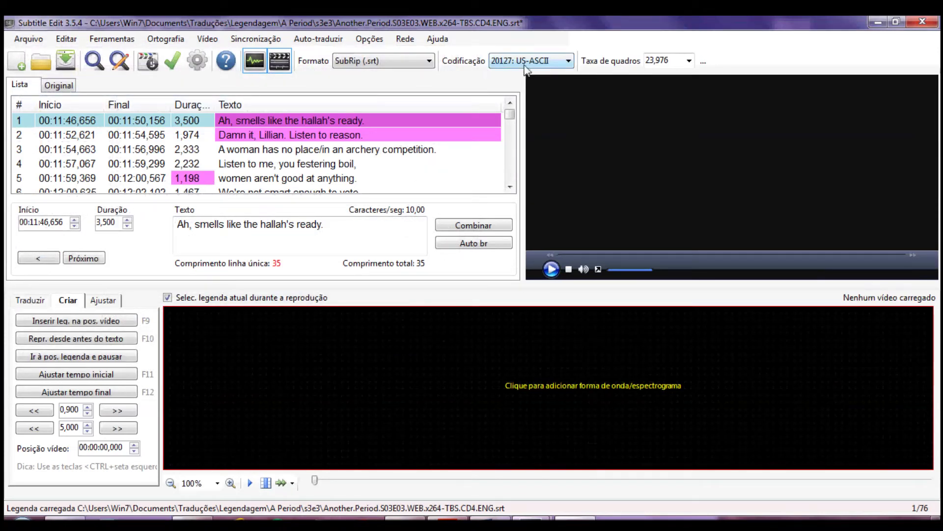
# Step: Set the opened subtitle file's encoding to 1252: Europa Ocidental (Windows)
pyautogui.click(568, 61)
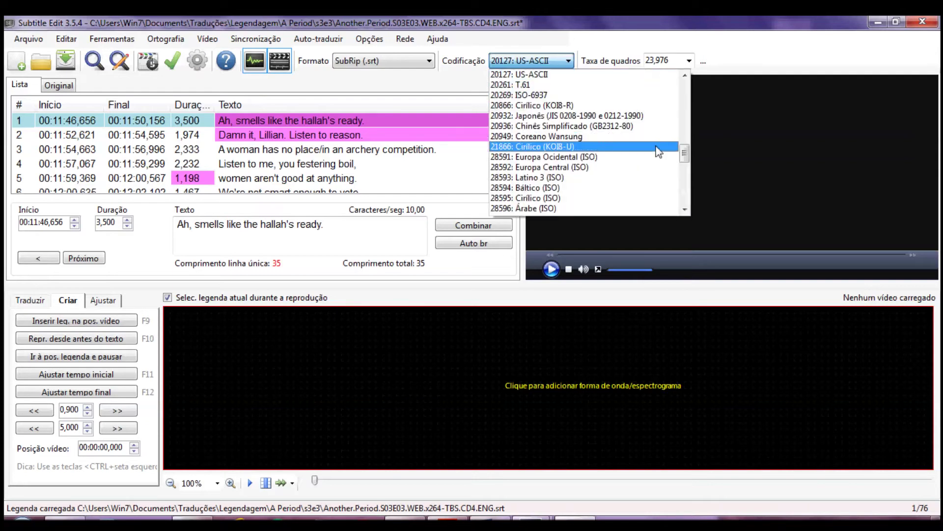
pyautogui.moveTo(684, 153); pyautogui.dragTo(694, 69)
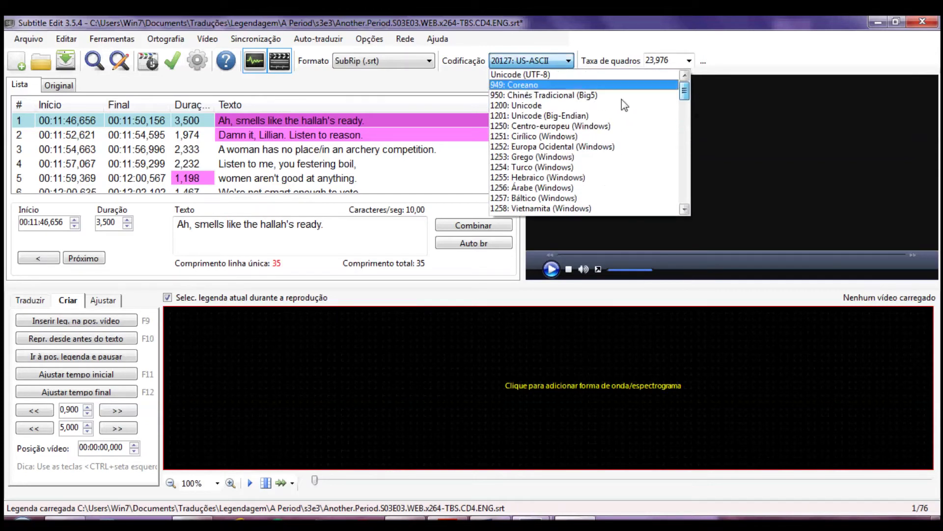
pyautogui.click(536, 146)
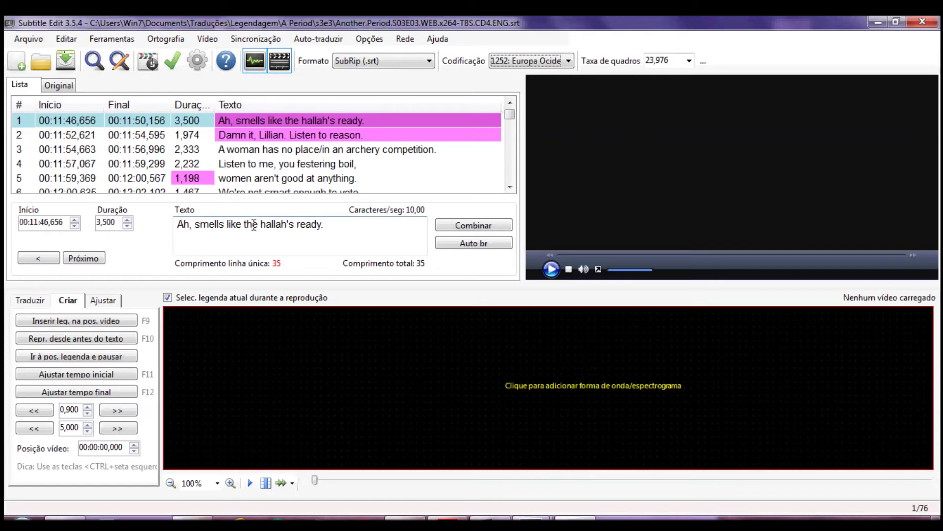
# Step: Try replacing the first subtitle's English text with "Parece que o", and undo the replacement
pyautogui.click(343, 226)
pyautogui.moveTo(343, 225); pyautogui.dragTo(214, 269)
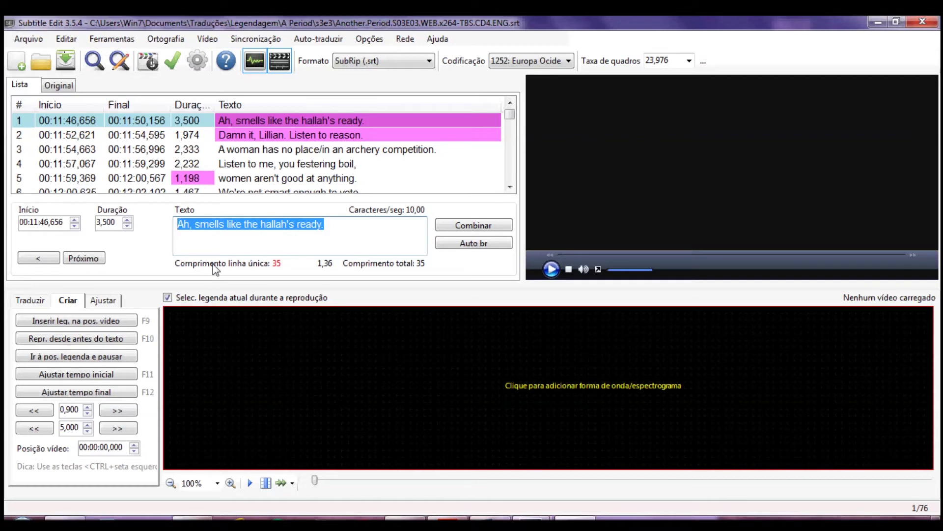
pyautogui.write('Parece que o')
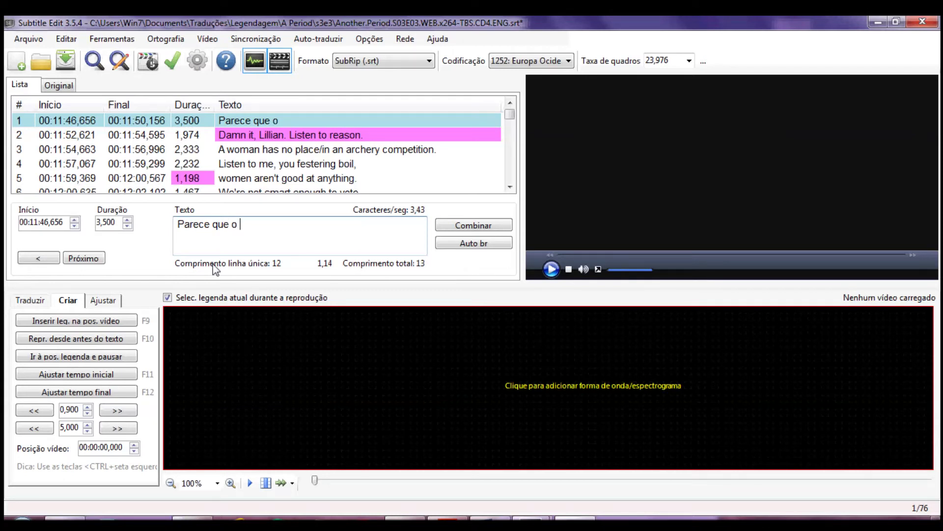
pyautogui.hotkey('ctrl', 'z')
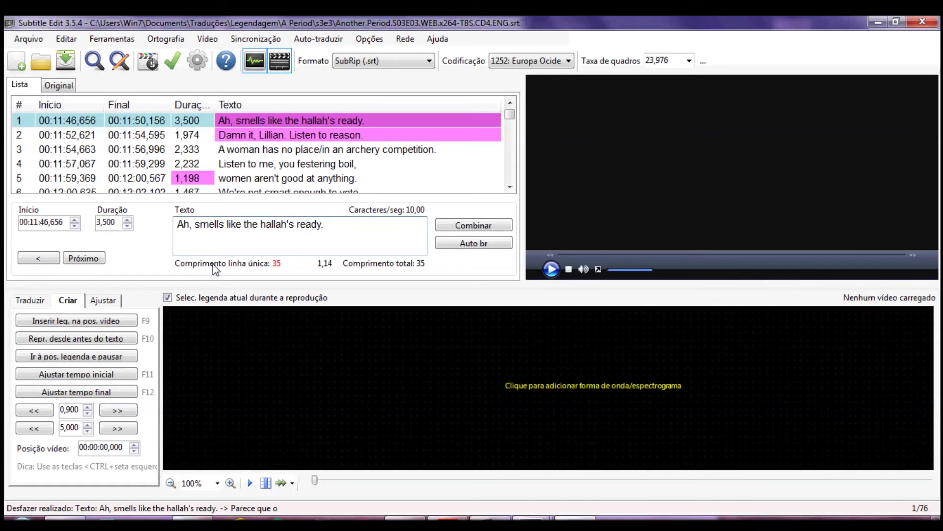
# Step: Try replacing the first subtitle's English text with "Parece que o hallah está pronto.", and undo the replacement
pyautogui.press('Right')
pyautogui.press('Right')
pyautogui.press('Right')
pyautogui.press('Right')
pyautogui.press('Right')
pyautogui.press('Right')
pyautogui.press('Right')
pyautogui.press('Right')
pyautogui.press('Right')
pyautogui.press('Right')
pyautogui.press('Right')
pyautogui.press('Right')
pyautogui.press('Right')
pyautogui.press('Right')
pyautogui.press('Right')
pyautogui.press('Right')
pyautogui.press('Right')
pyautogui.press('Right')
pyautogui.press('Right')
pyautogui.press('Right')
pyautogui.hotkey('ctrl', 'shift', 'Left')
pyautogui.hotkey('ctrl', 'shift', 'Left')
pyautogui.hotkey('ctrl', 'shift', 'Left')
pyautogui.hotkey('ctrl', 'shift', 'Left')
pyautogui.hotkey('ctrl', 'shift', 'Left')
pyautogui.hotkey('ctrl', 'shift', 'Left')
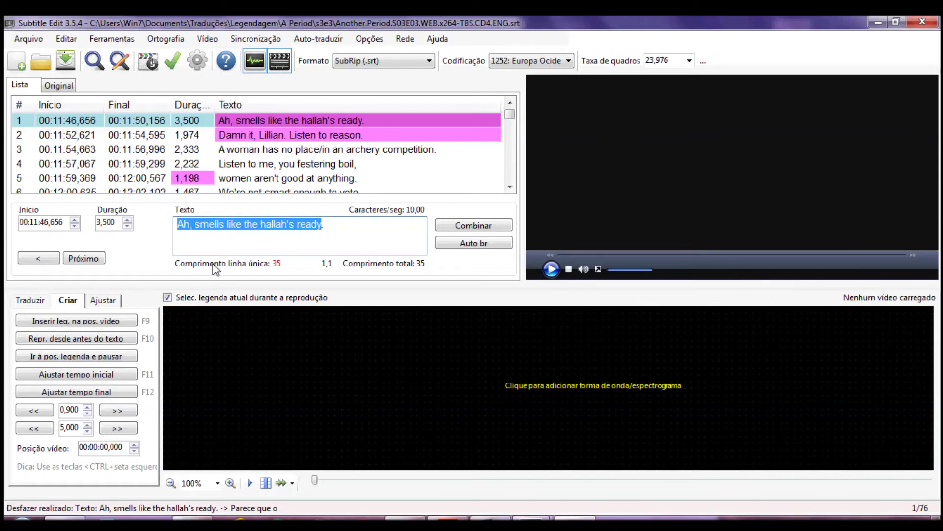
pyautogui.write('P.arece que o')
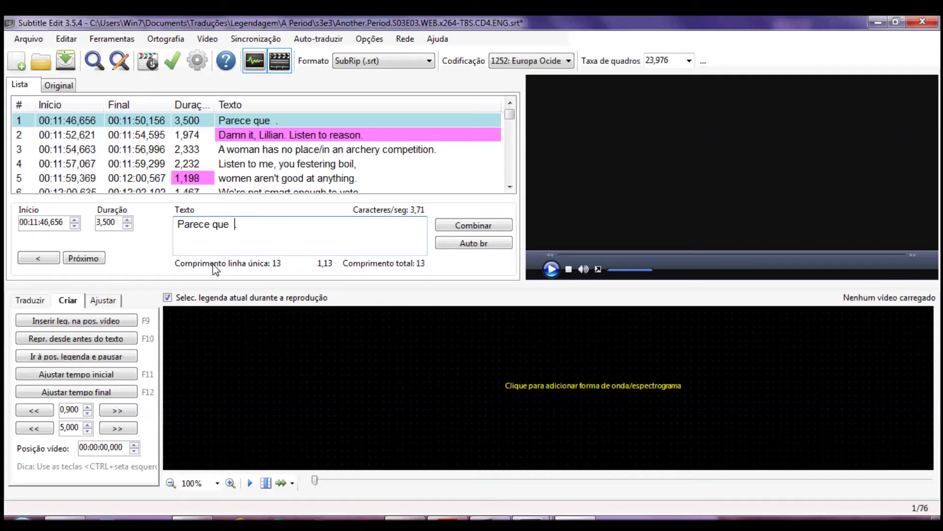
pyautogui.write(' hallah')
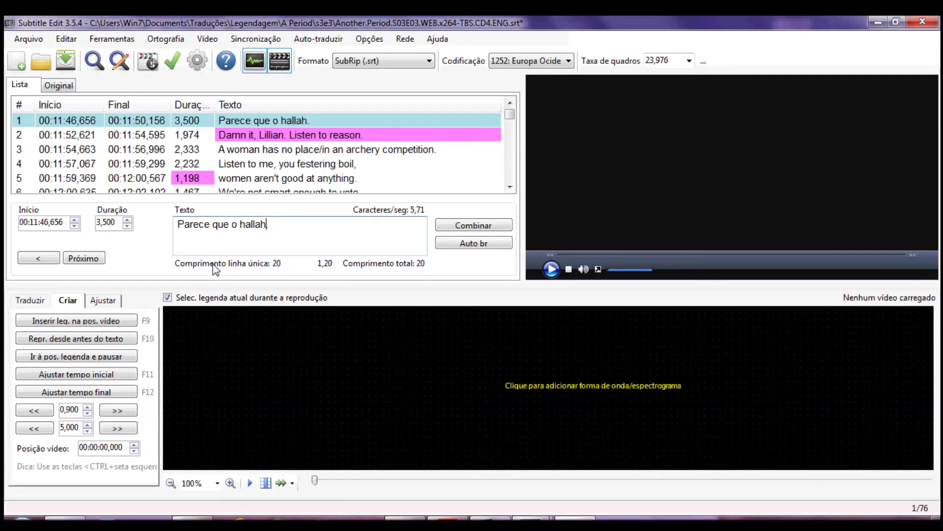
pyautogui.write(' está pronto')
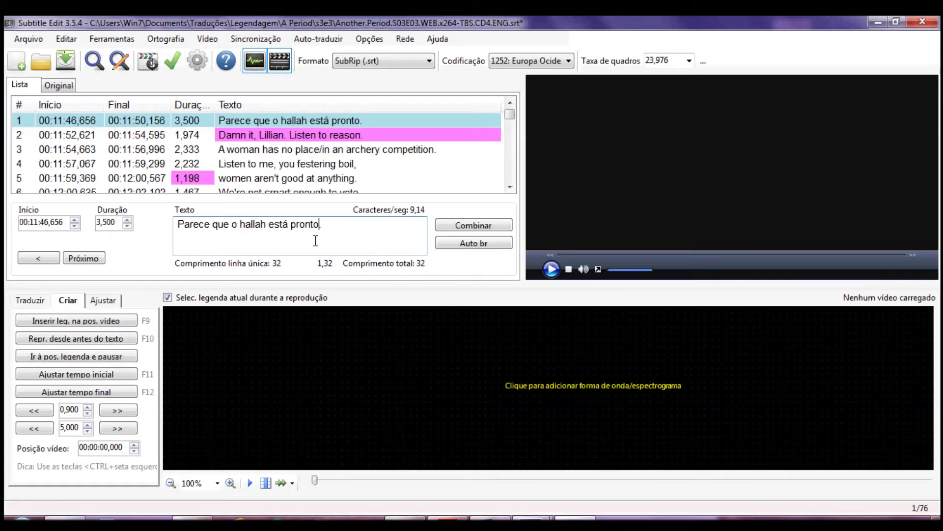
pyautogui.hotkey('ctrl', 'z')
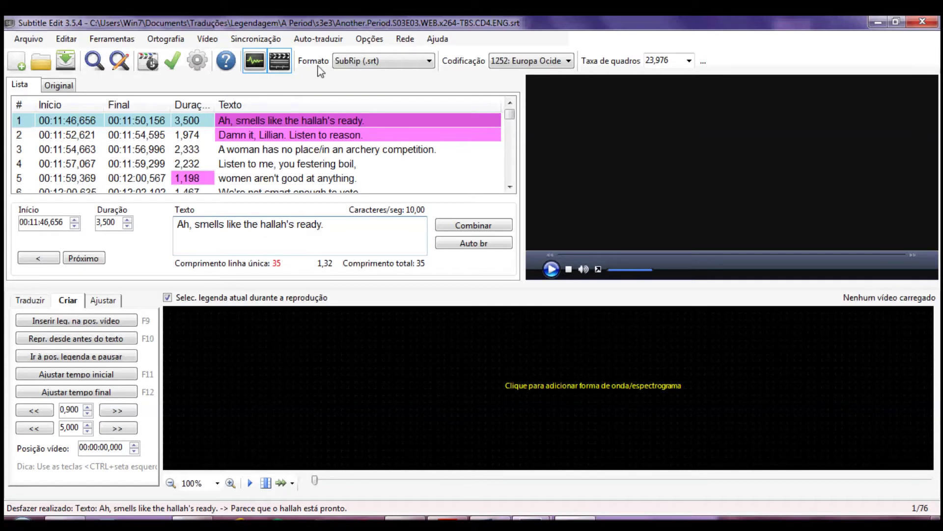
# Step: Auto-translate all subtitles from English to Portuguese with Google and accept the translation
pyautogui.click(320, 41)
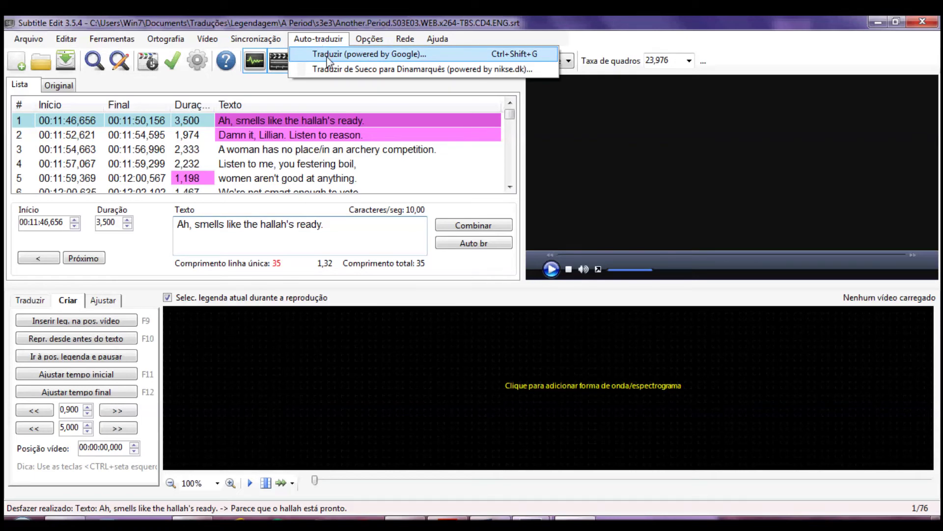
pyautogui.click(327, 55)
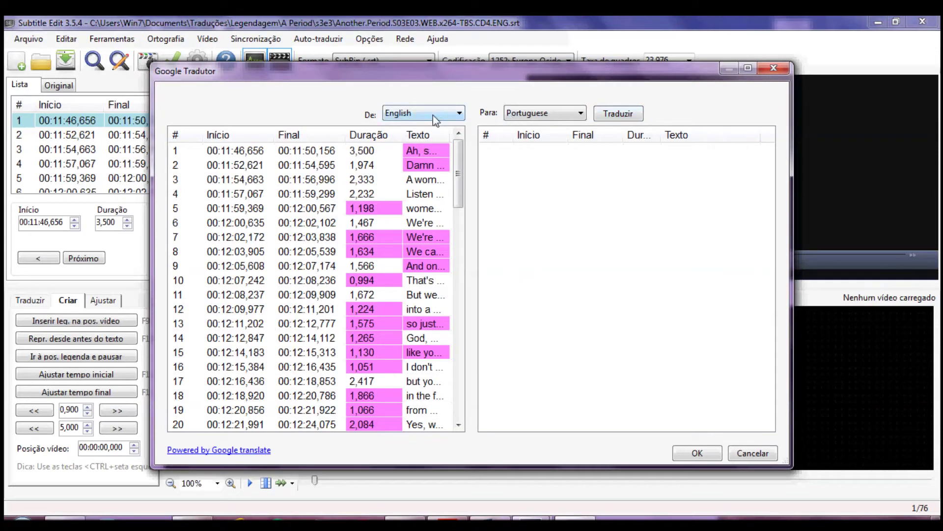
pyautogui.click(619, 115)
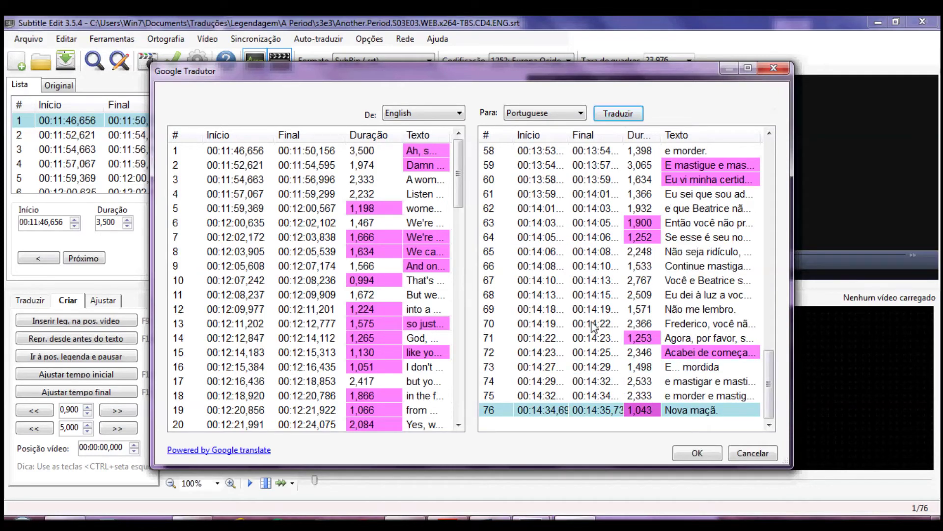
pyautogui.click(685, 452)
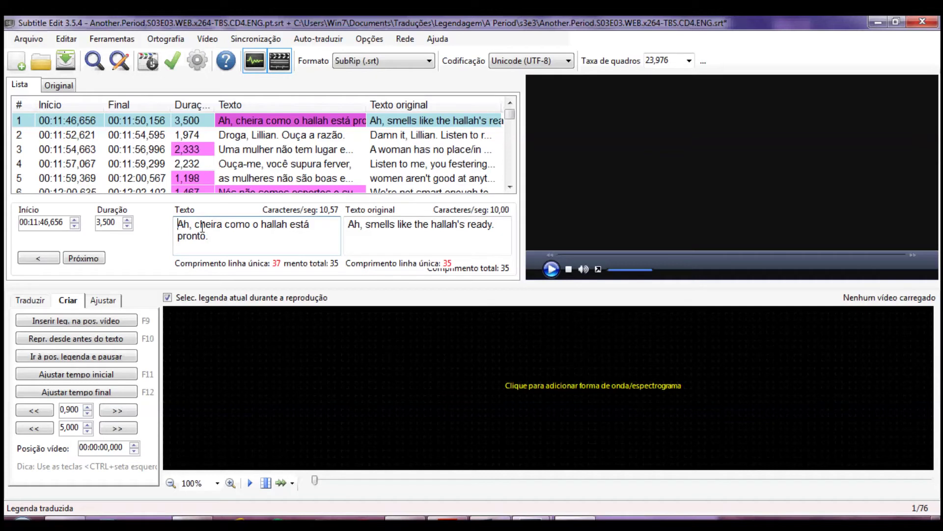
# Step: Reword the first translated subtitle as "Parece que o hallah está pronto." and check the second and third lines against their originals
pyautogui.moveTo(196, 225); pyautogui.dragTo(168, 225)
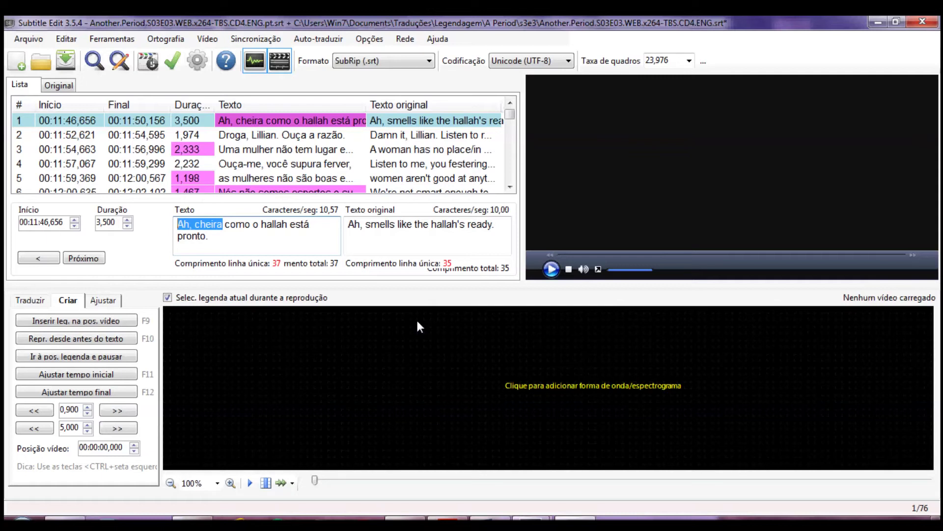
pyautogui.write('Parece')
pyautogui.hotkey('ctrl', 'Right')
pyautogui.hotkey('ctrl', 'shift', 'Right')
pyautogui.write('que')
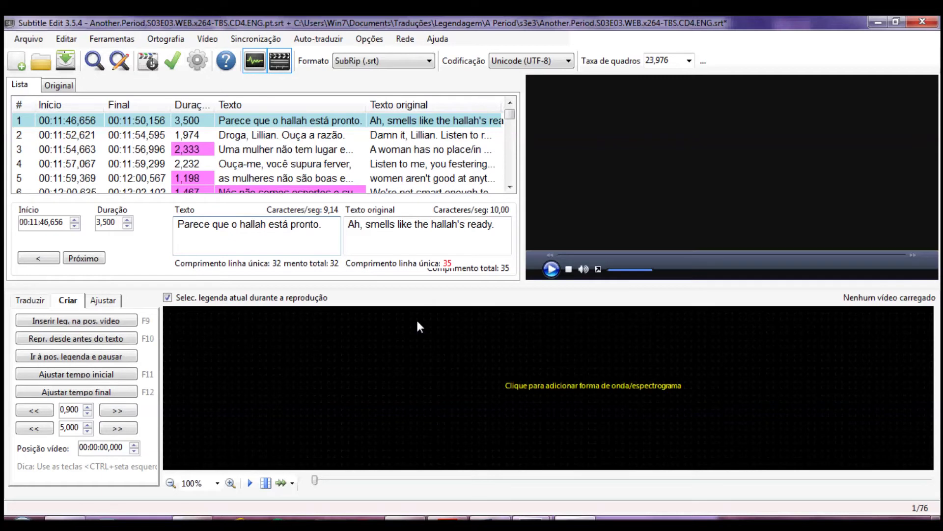
pyautogui.click(274, 138)
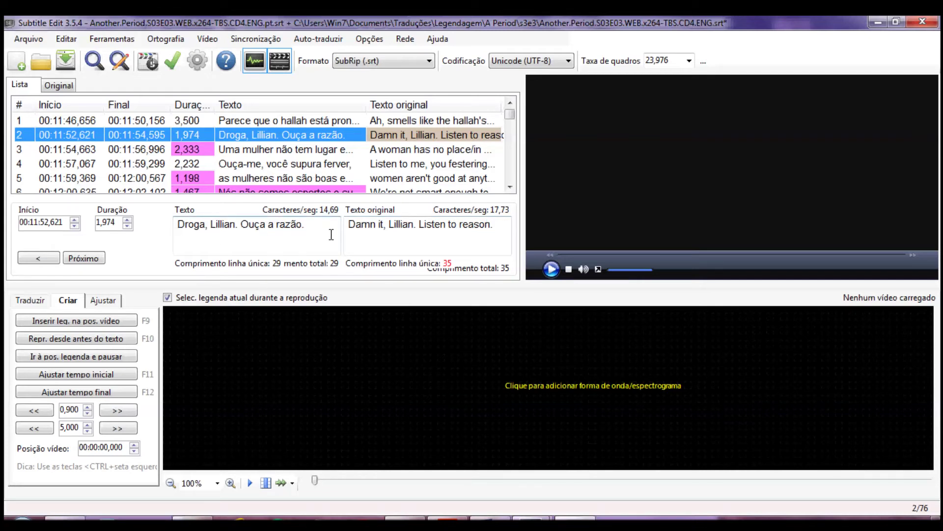
pyautogui.click(297, 152)
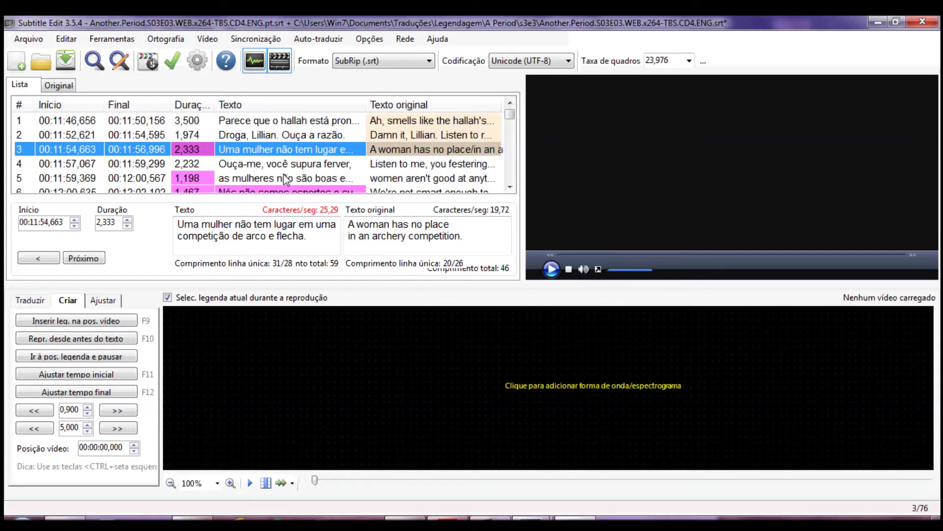
# Step: Load the video another.period.s03e03.web.x264-tbs from the Another.Period.S03E03.WEB.x264-TBS[rarbg] folder with its waveform
pyautogui.click(514, 385)
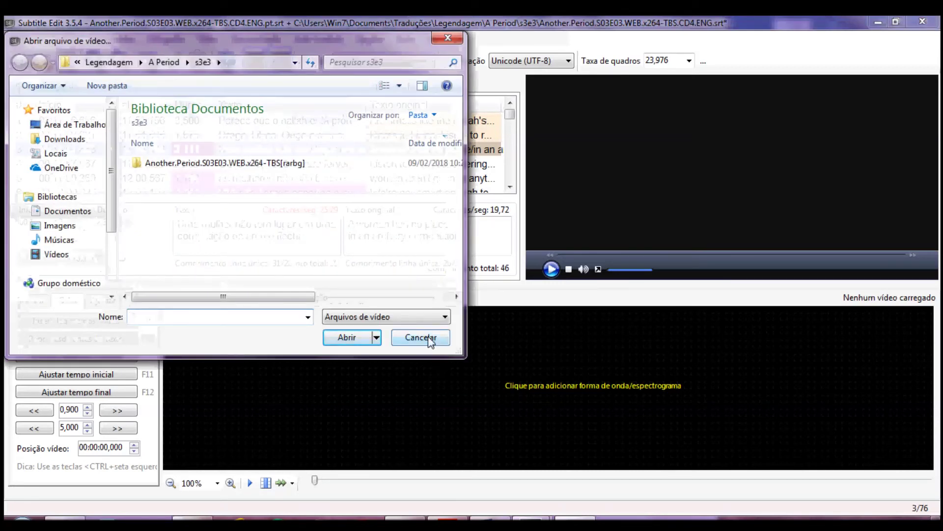
pyautogui.doubleClick(252, 164)
pyautogui.click(252, 163)
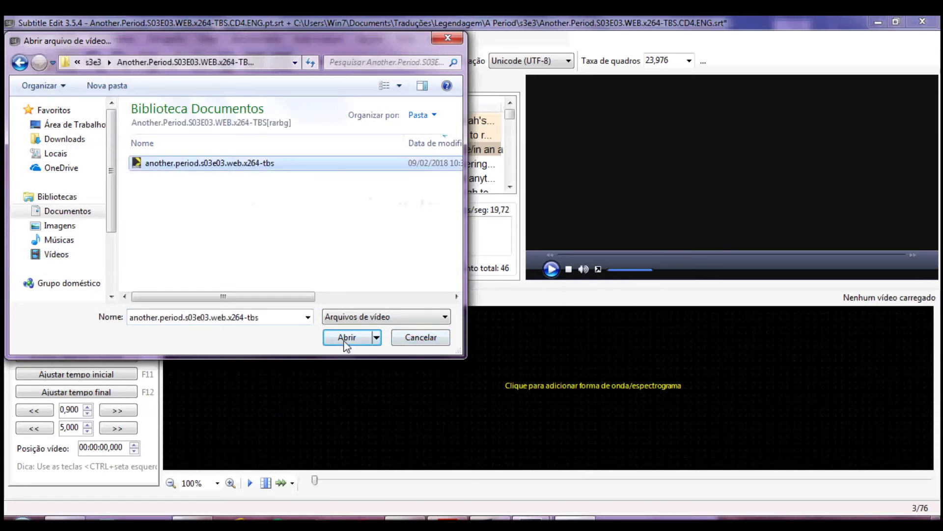
pyautogui.click(346, 336)
pyautogui.click(346, 338)
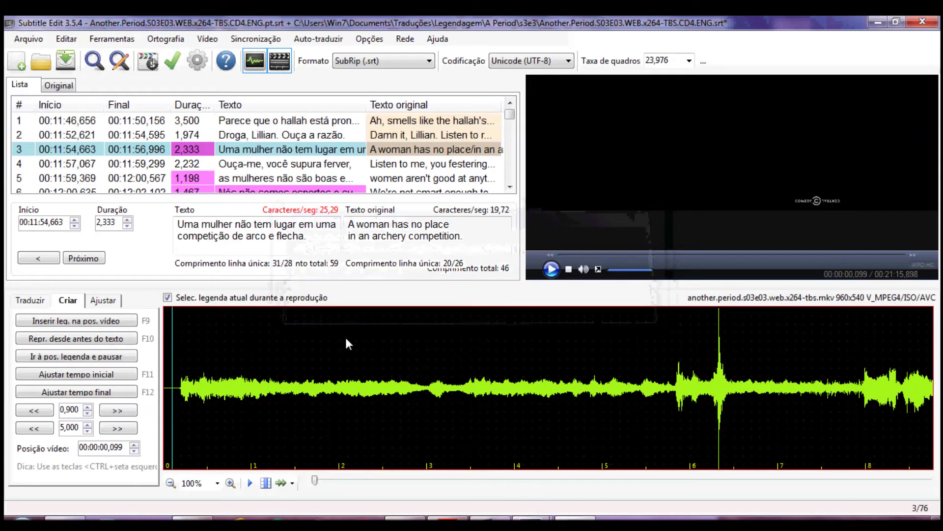
# Step: Play the video from just before the first subtitle to check its timing against the speech
pyautogui.click(248, 121)
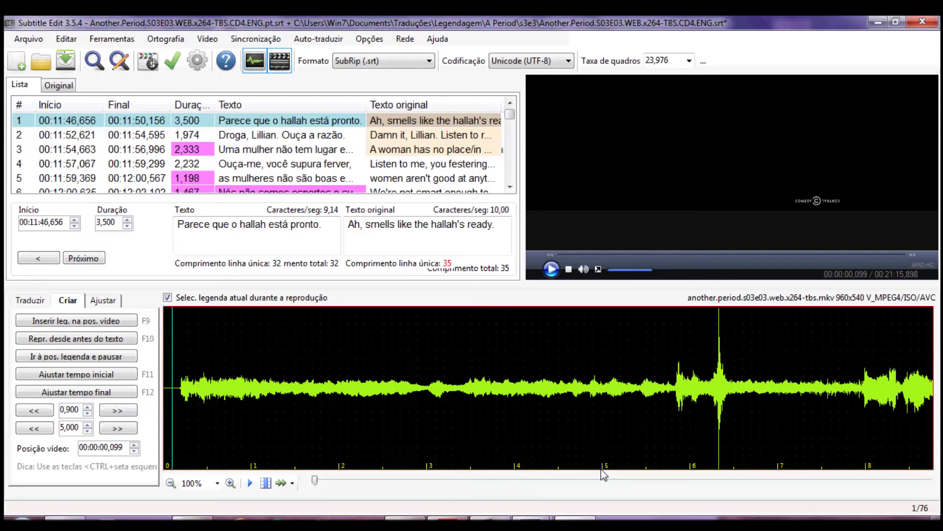
pyautogui.click(245, 123)
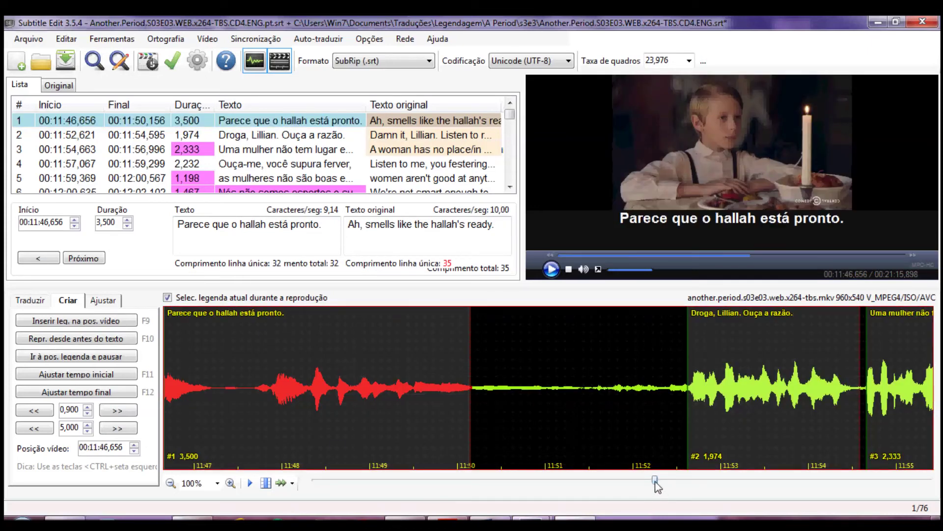
pyautogui.moveTo(655, 482); pyautogui.dragTo(653, 482)
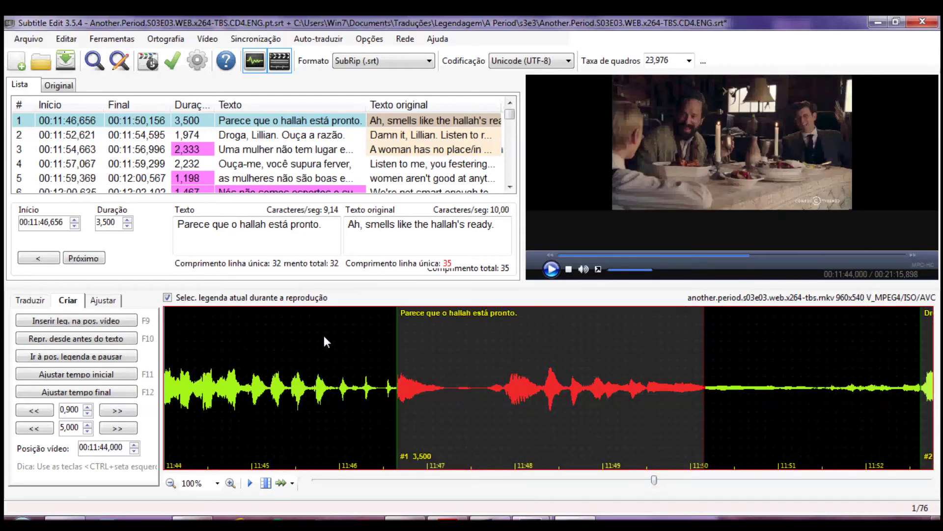
pyautogui.click(324, 333)
pyautogui.click(335, 335)
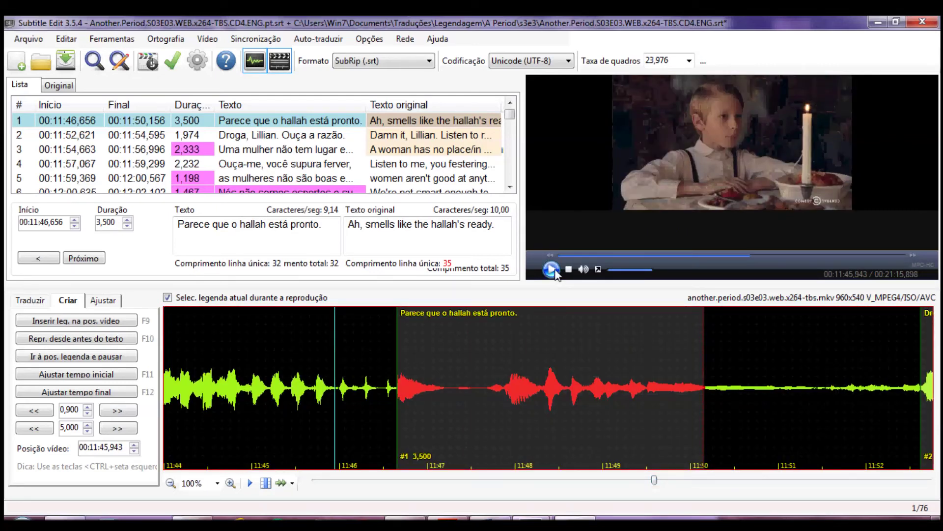
pyautogui.click(553, 270)
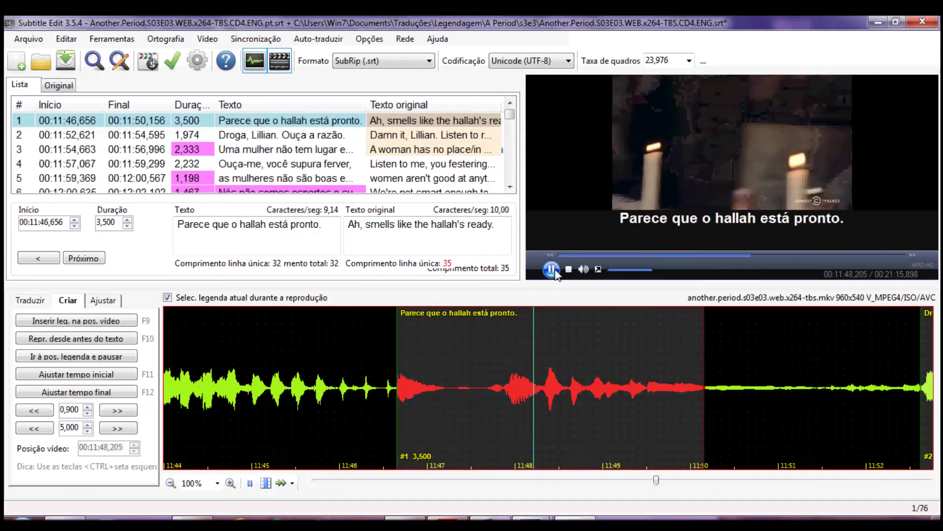
pyautogui.click(554, 271)
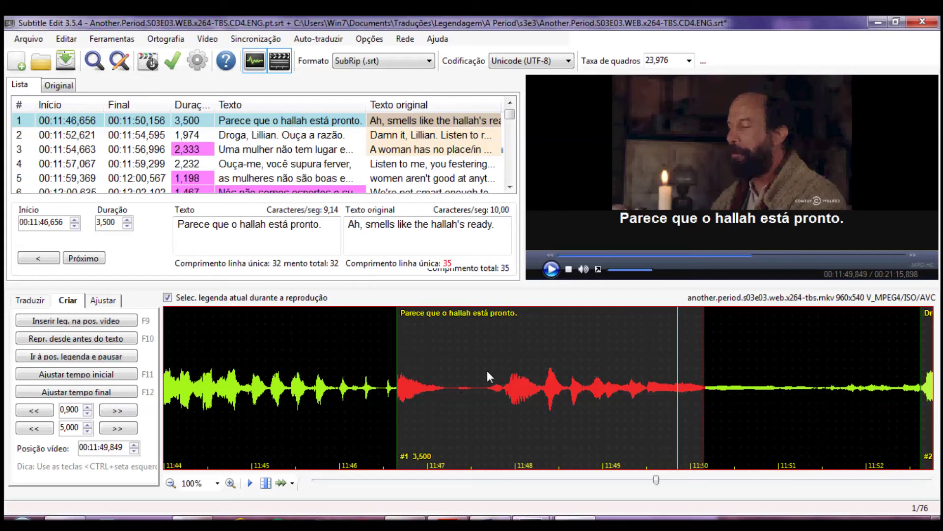
# Step: Replay the second half of the first subtitle and shorten it to end at about 00:11:49,982
pyautogui.click(540, 338)
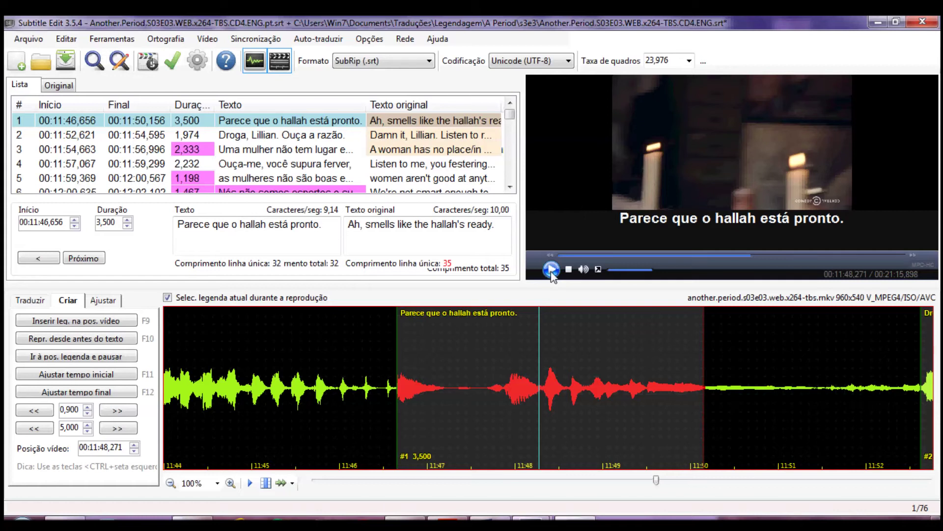
pyautogui.click(551, 269)
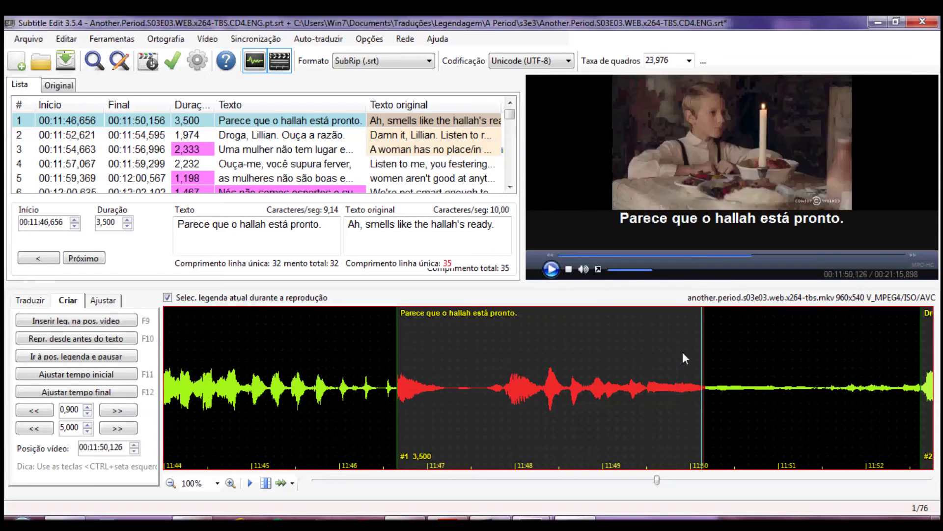
pyautogui.moveTo(703, 367); pyautogui.dragTo(690, 366)
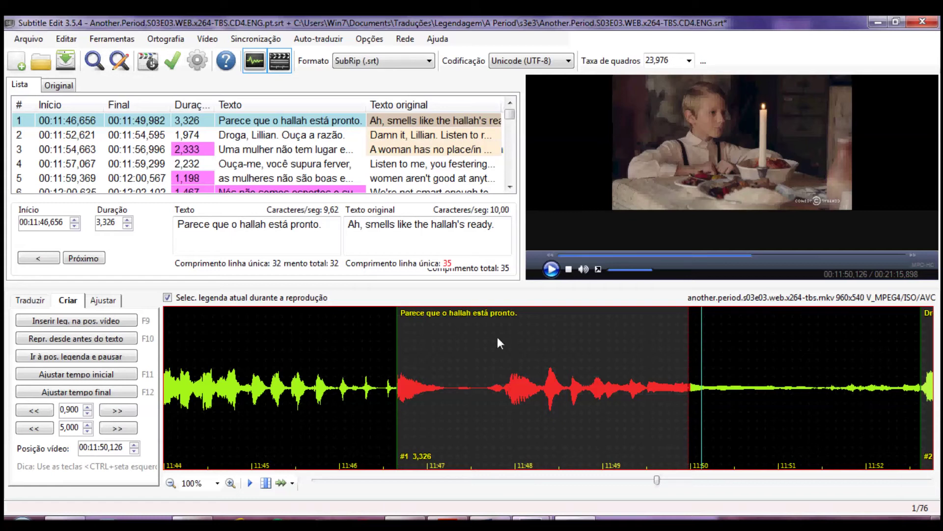
# Step: Play the start of the second subtitle and move its start time earlier to about 00:11:52,446
pyautogui.click(326, 136)
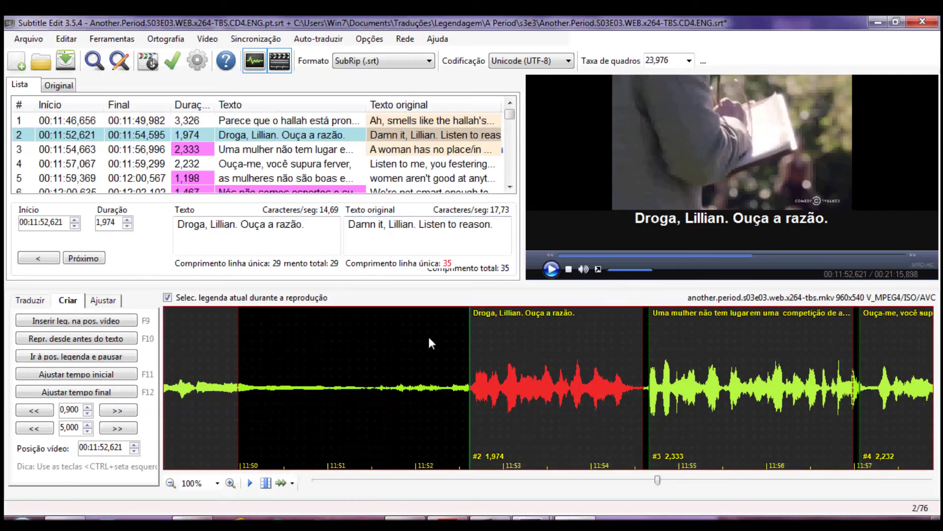
pyautogui.click(551, 269)
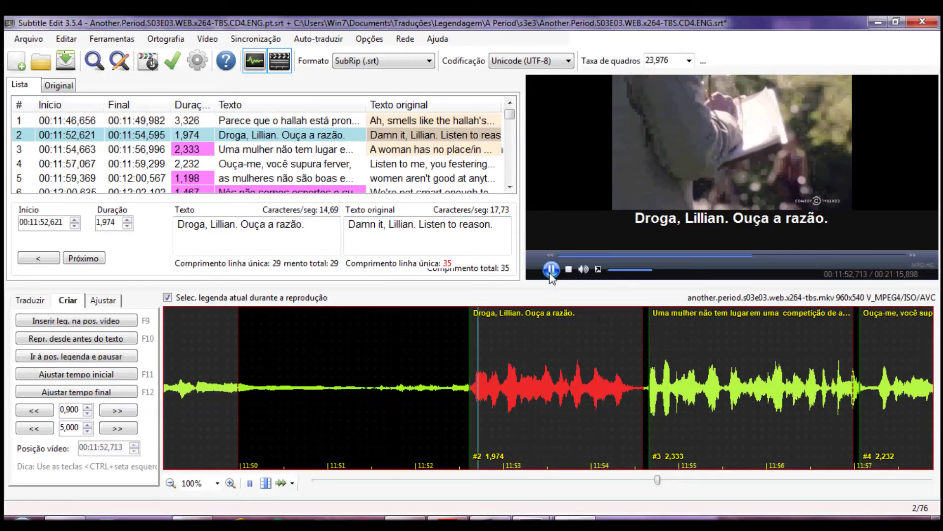
pyautogui.click(551, 271)
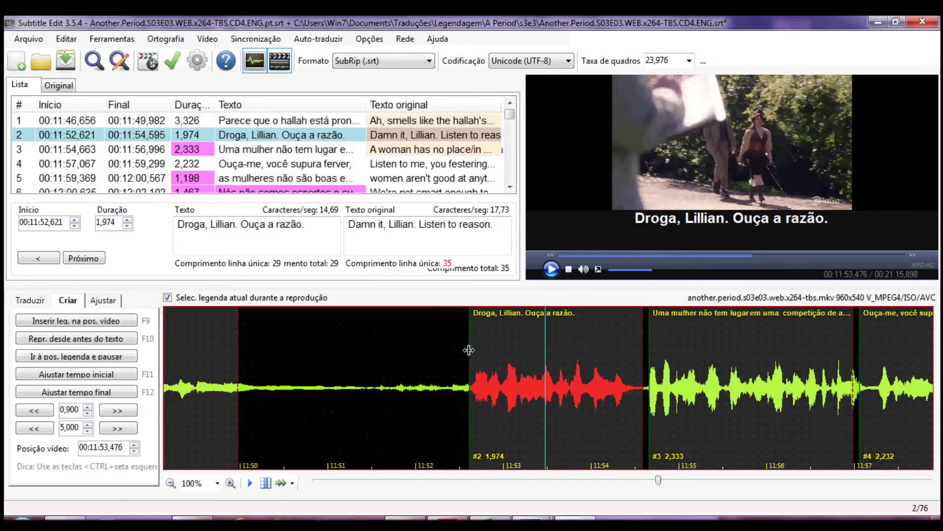
pyautogui.moveTo(469, 350); pyautogui.dragTo(455, 350)
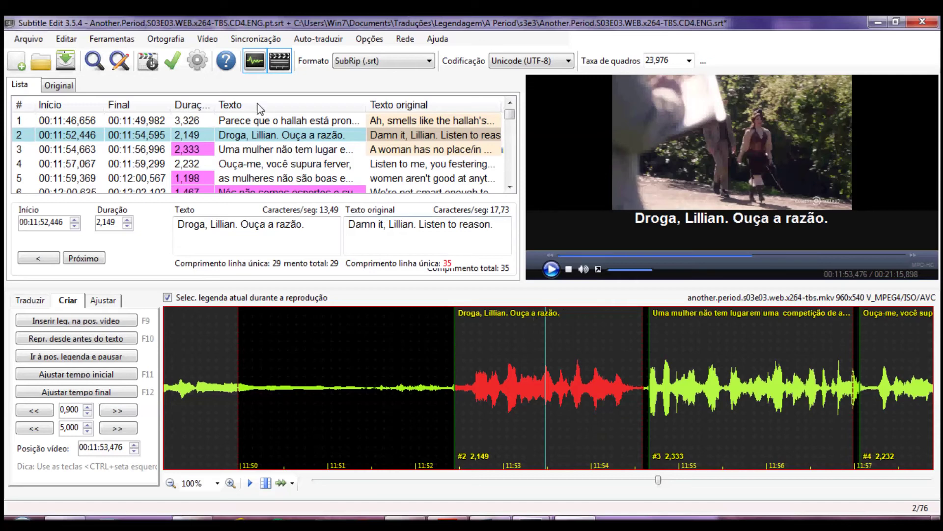
# Step: Replay the second subtitle and shift its boundary with the third, ending it at about 00:11:54,490 and starting the third at 00:11:54,501
pyautogui.click(264, 139)
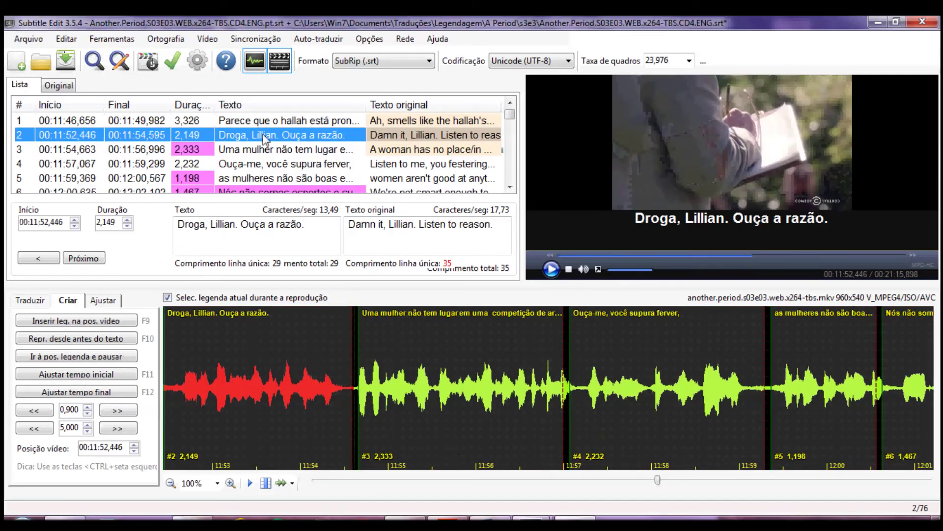
pyautogui.click(551, 270)
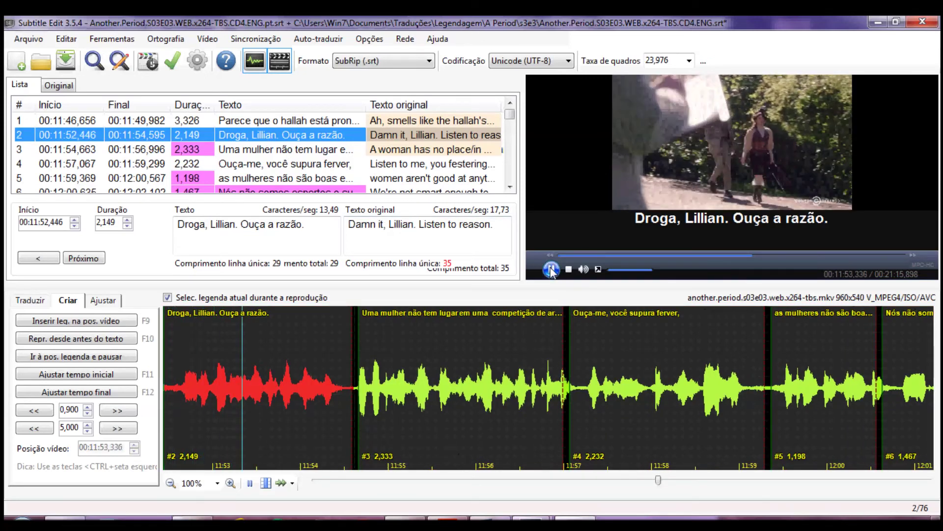
pyautogui.click(551, 270)
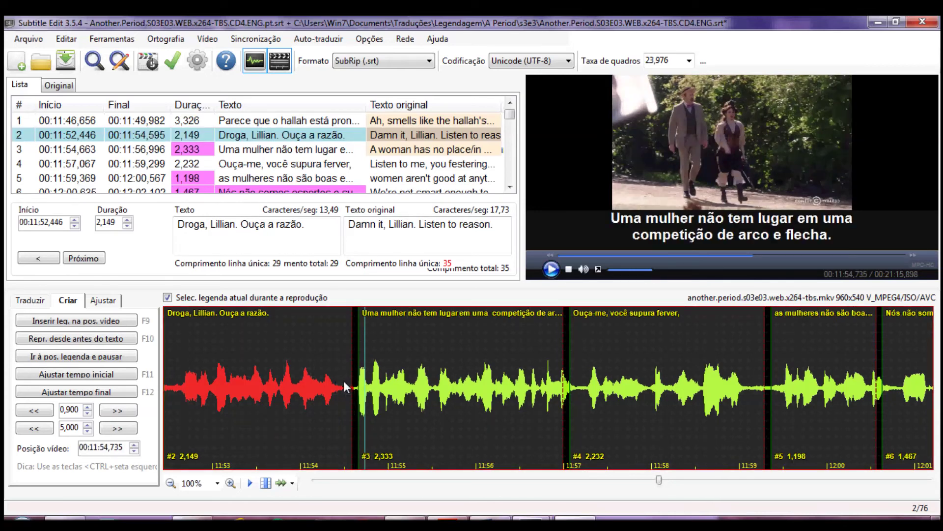
pyautogui.moveTo(352, 374); pyautogui.dragTo(339, 366)
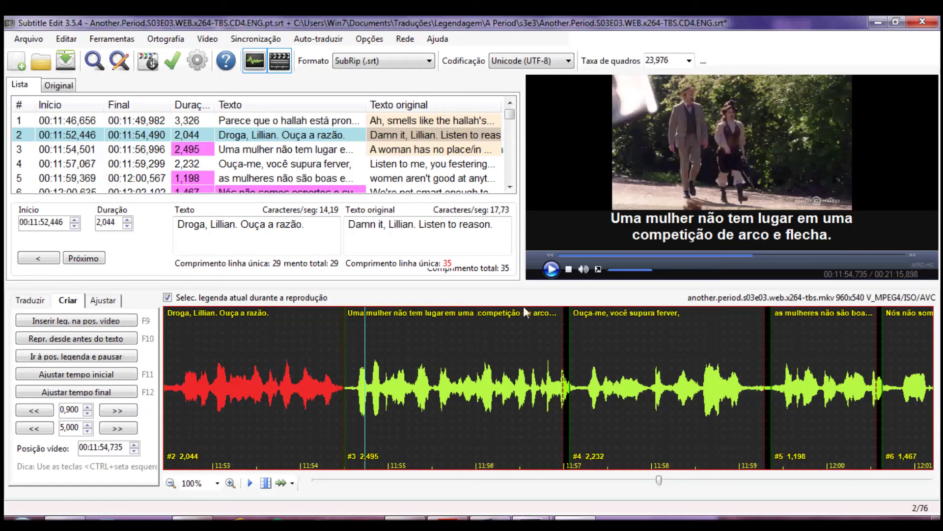
# Step: Play through the third subtitle and extend its end to about 00:11:57,167, moving the fourth subtitle's start to 00:11:57,178
pyautogui.click(551, 271)
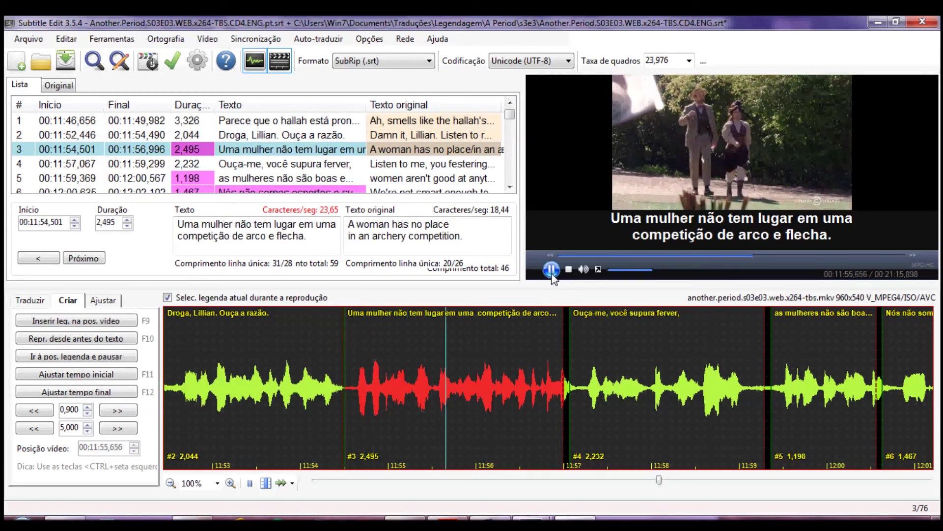
pyautogui.click(551, 270)
pyautogui.moveTo(566, 327); pyautogui.dragTo(581, 331)
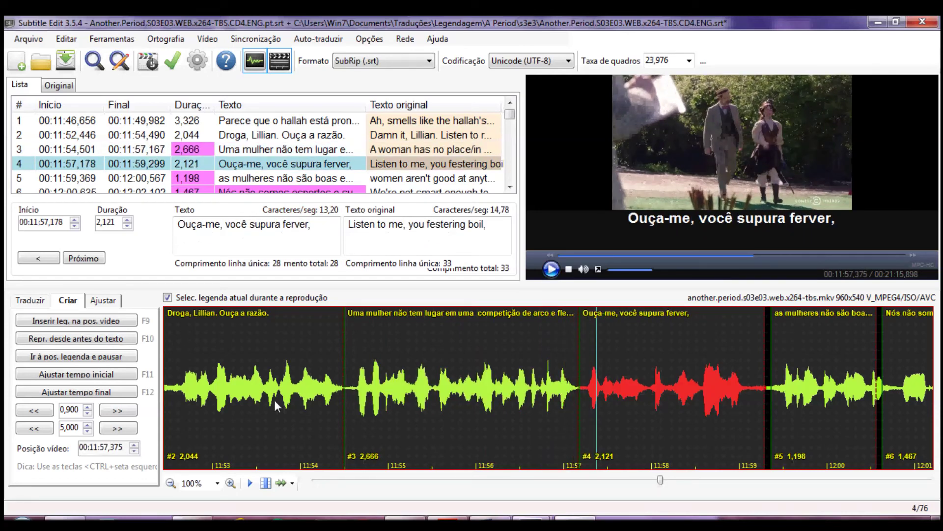
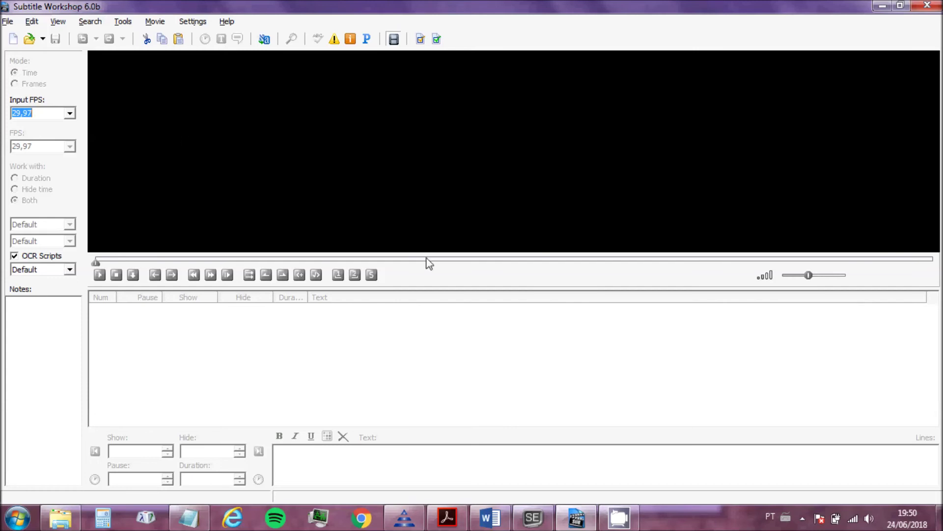
# Step: Load Another.Period.S03E03.WEB.x264-TBS.CD4.ENG.srt from the A Period\s3e3 folder into Subtitle Workshop
pyautogui.moveTo(534, 519)
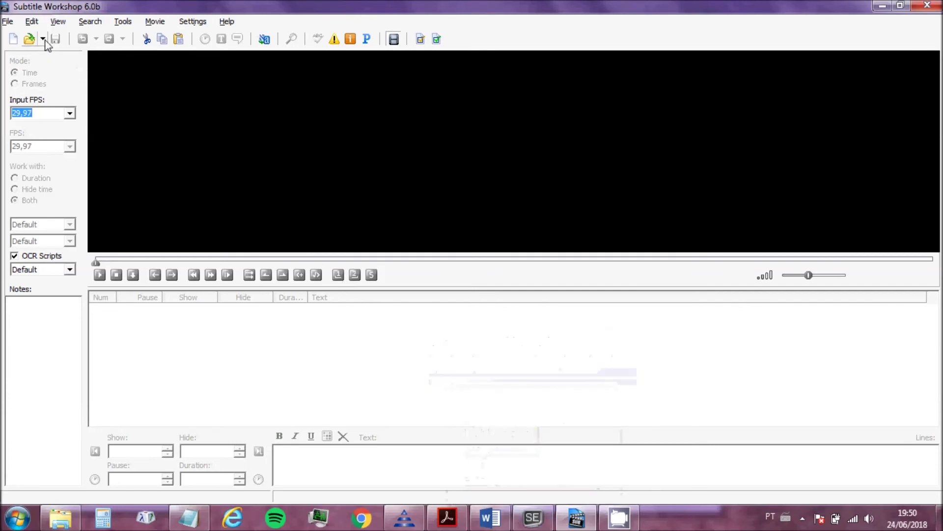
pyautogui.click(30, 42)
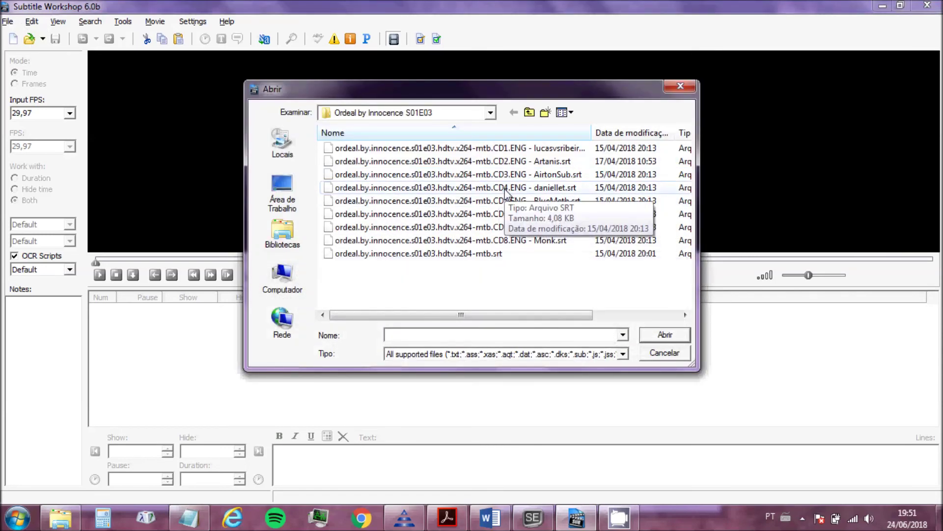
pyautogui.click(491, 113)
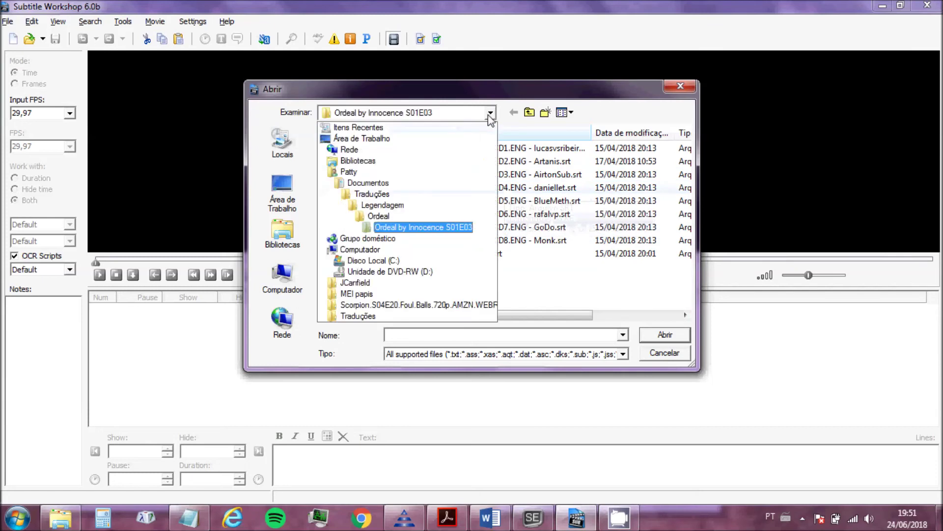
pyautogui.click(457, 205)
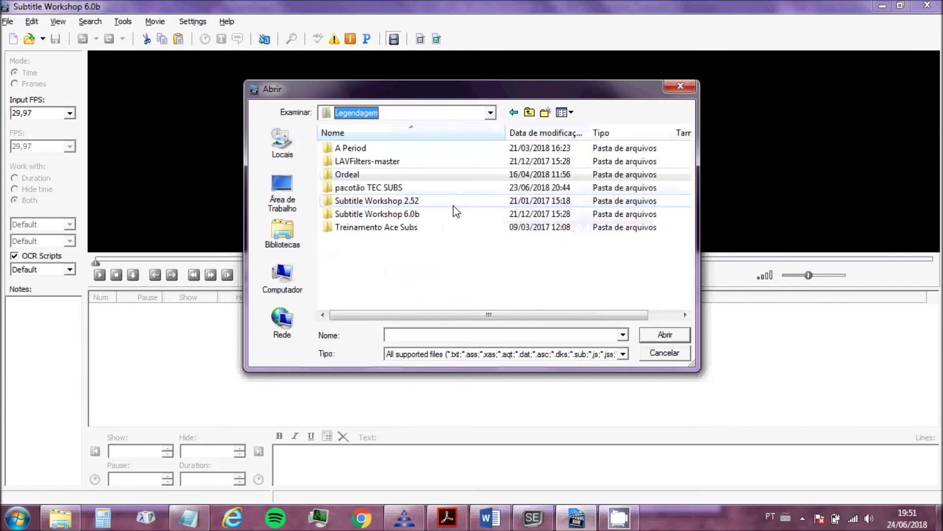
pyautogui.doubleClick(371, 149)
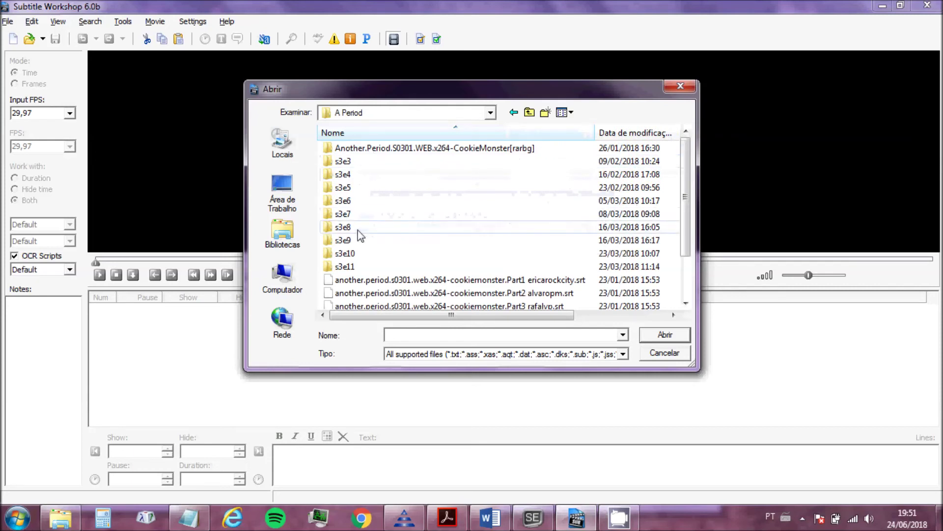
pyautogui.doubleClick(344, 162)
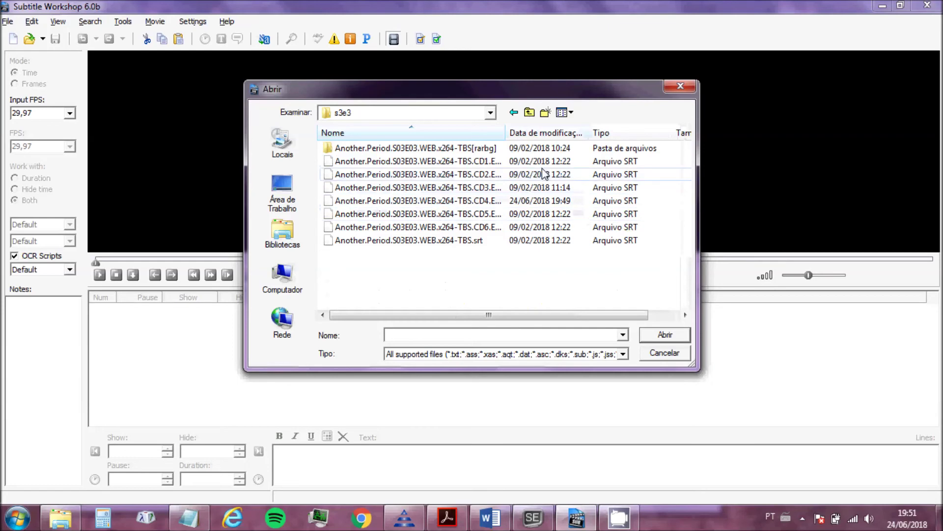
pyautogui.click(490, 202)
pyautogui.click(659, 336)
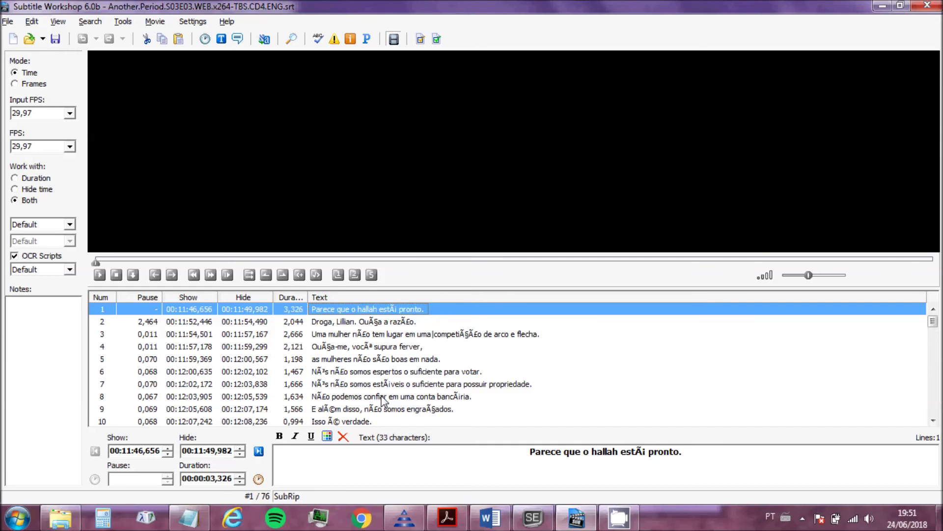
# Step: Switch to Subtitle Edit and set the subtitle encoding to 1252: Europa Ocidental (Windows)
pyautogui.moveTo(542, 524)
pyautogui.click(532, 500)
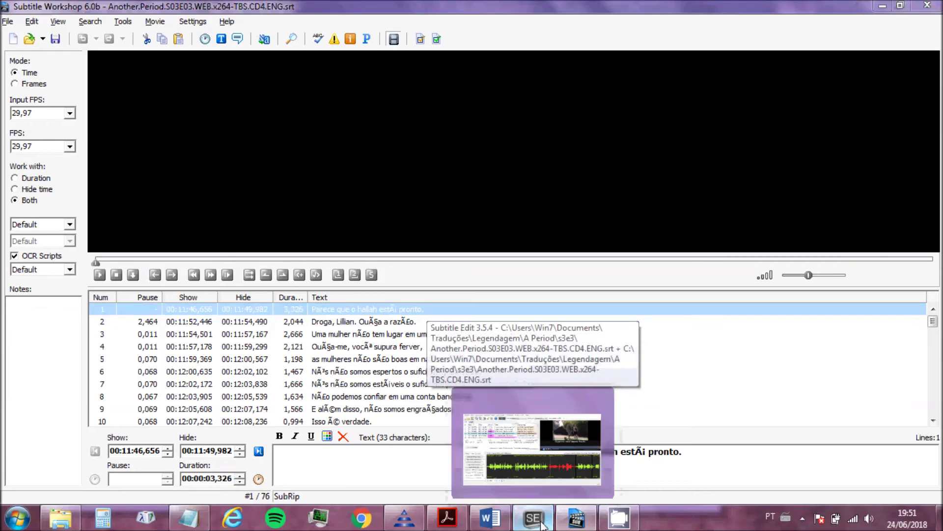
pyautogui.click(562, 47)
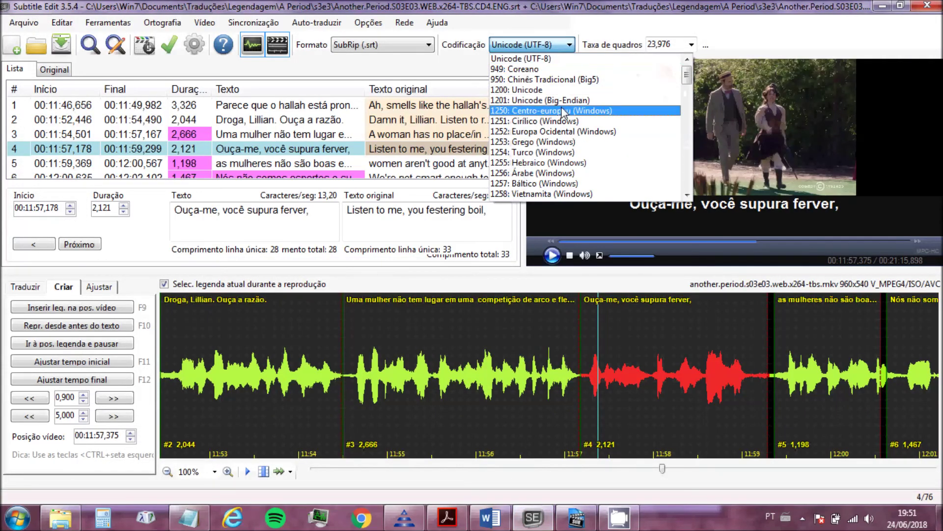
pyautogui.click(559, 132)
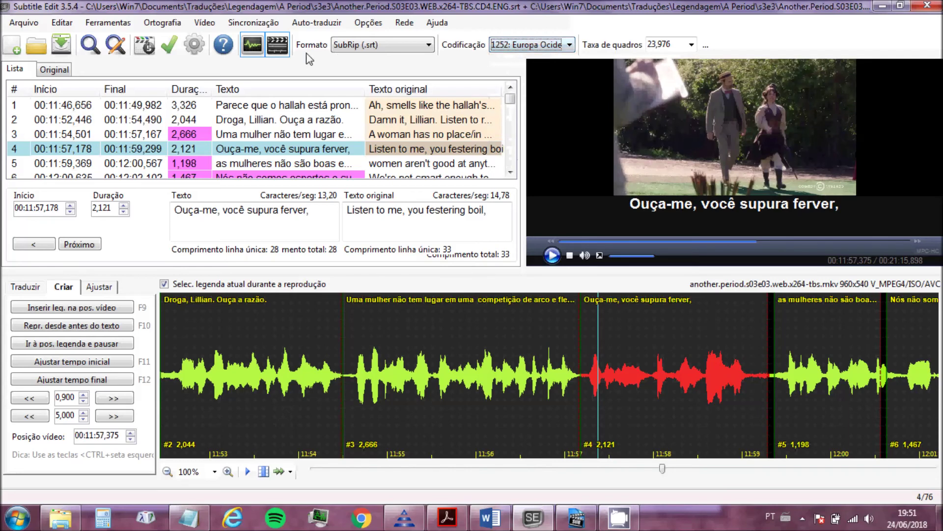
# Step: Save the translated subtitle in the s3e3 folder, overwriting Another.Period.S03E03.WEB.x264-TBS.CD4.ENG.srt
pyautogui.click(61, 45)
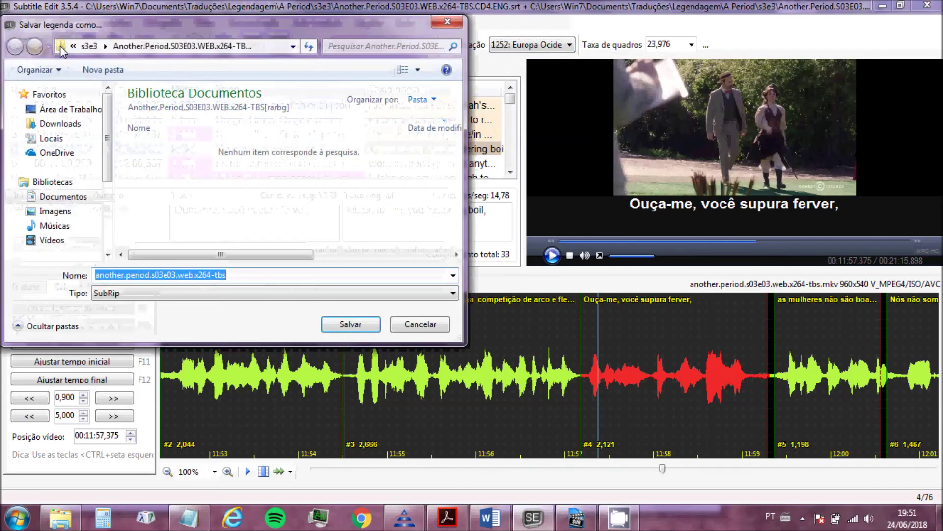
pyautogui.click(89, 45)
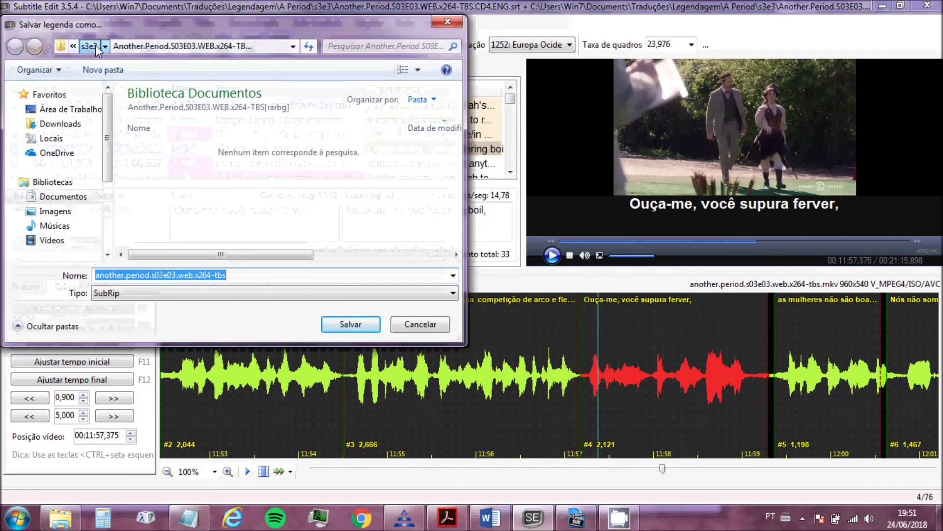
pyautogui.click(273, 163)
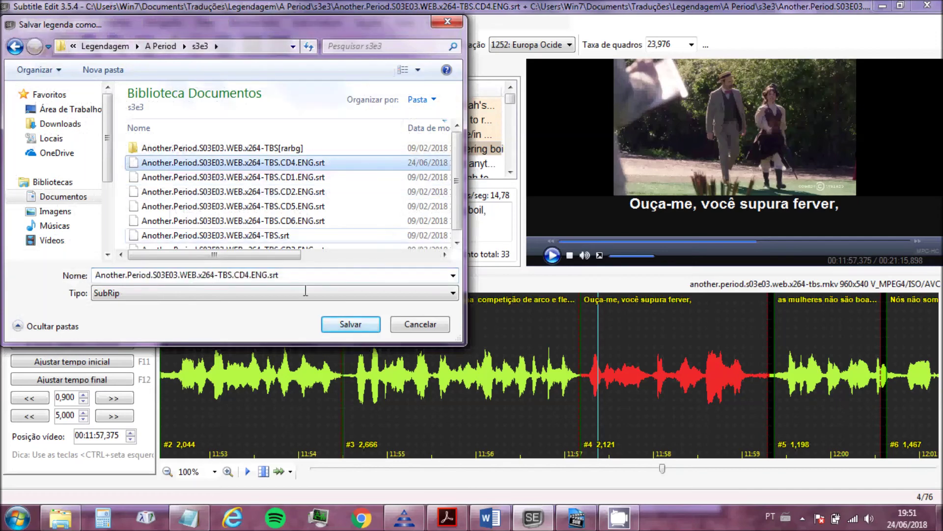
pyautogui.click(322, 328)
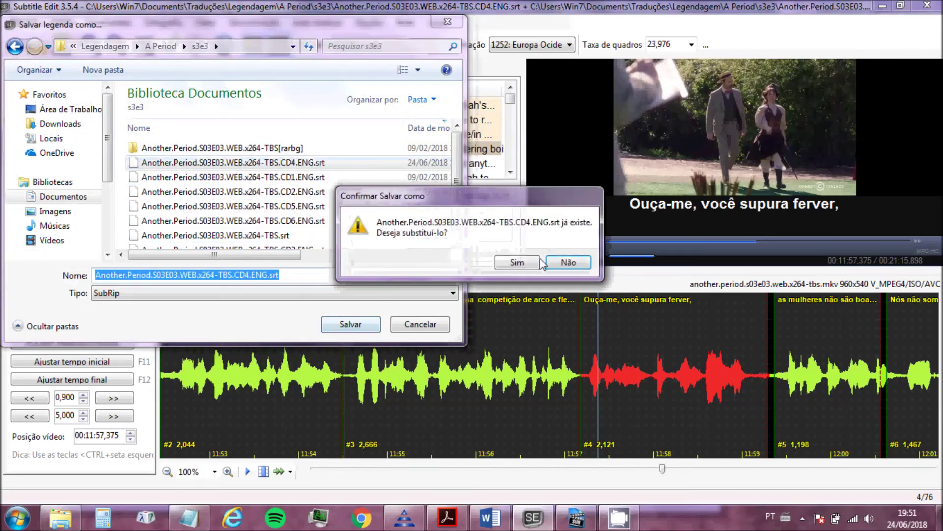
pyautogui.click(517, 262)
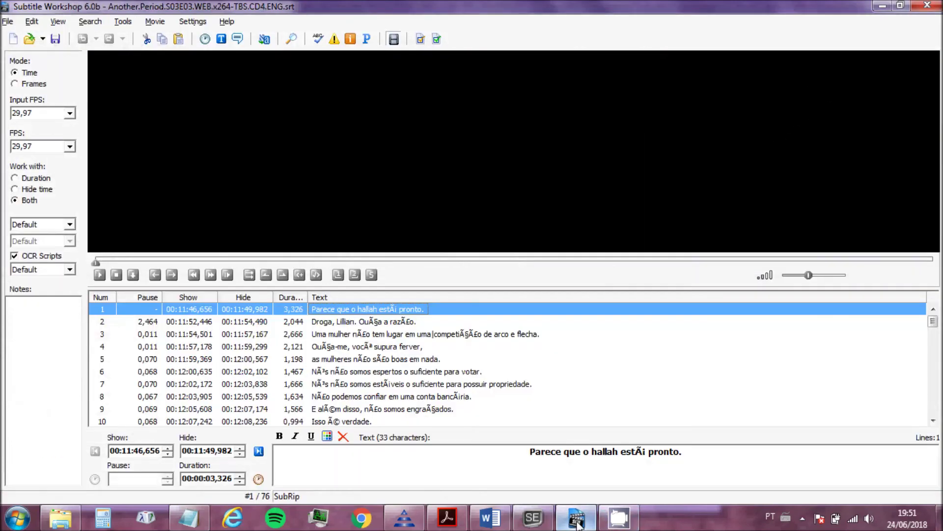
# Step: Switch to Subtitle Workshop, close the loaded subtitle and reload the re-saved CD4.ENG file from s3e3
pyautogui.click(576, 517)
pyautogui.click(7, 22)
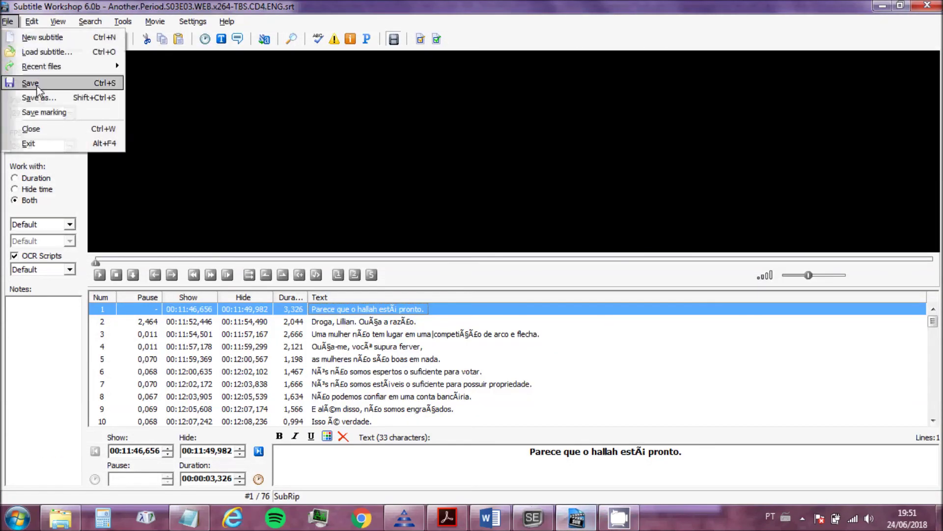
pyautogui.click(49, 130)
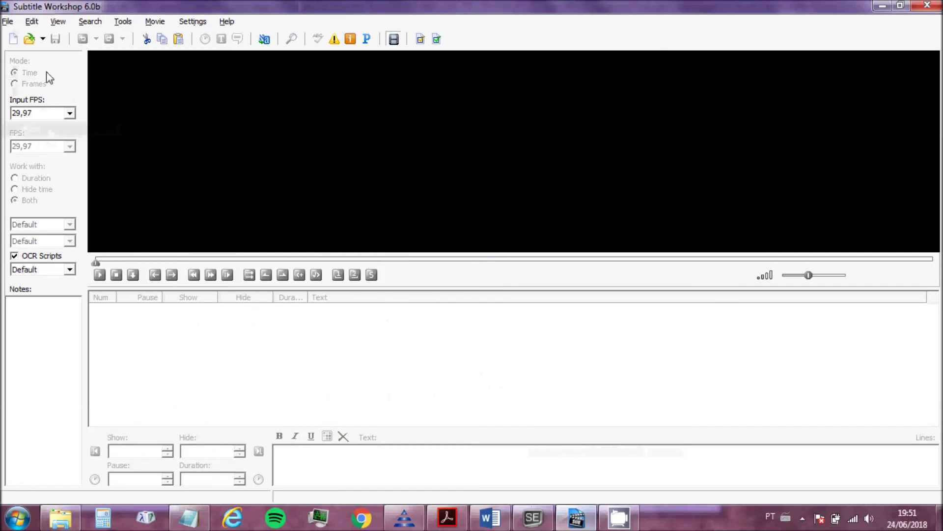
pyautogui.click(30, 40)
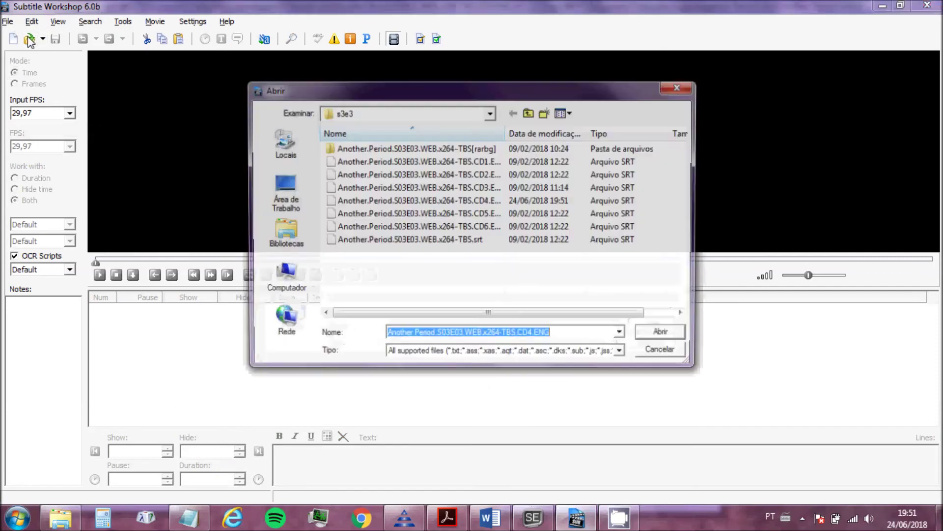
pyautogui.click(488, 202)
pyautogui.click(670, 334)
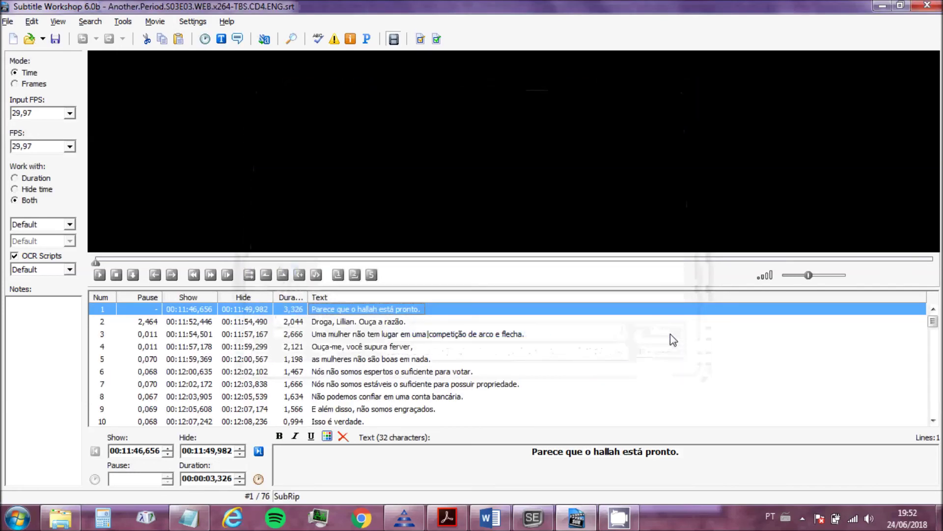
# Step: Go through the first three subtitles to check how their accented Portuguese text is displayed
pyautogui.click(397, 323)
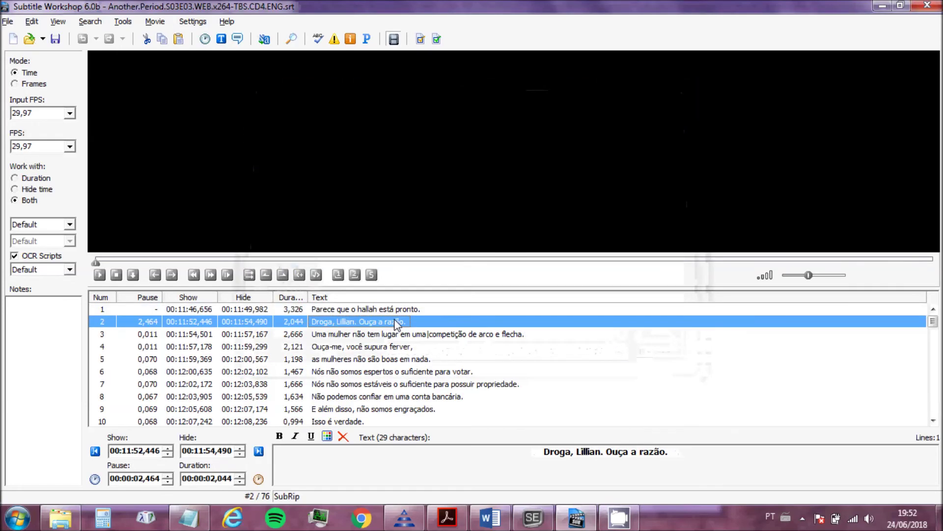
pyautogui.click(399, 334)
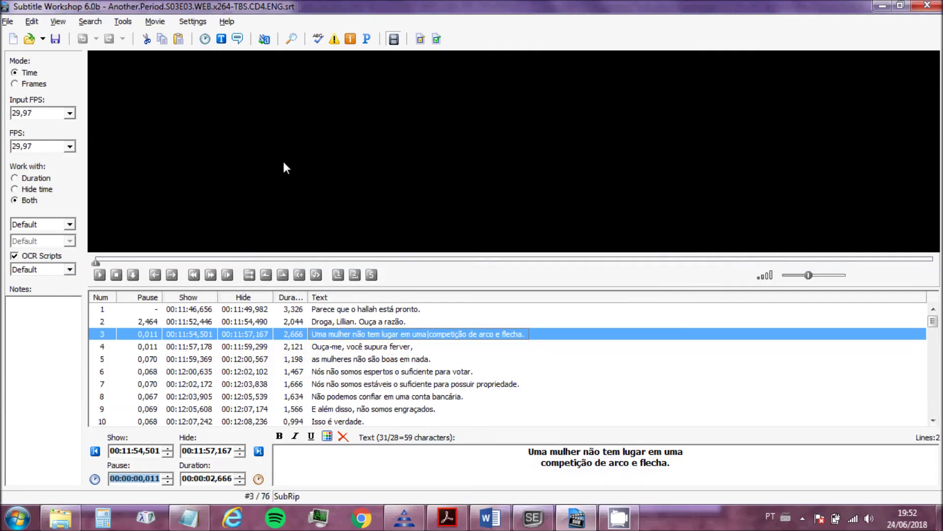
pyautogui.click(330, 309)
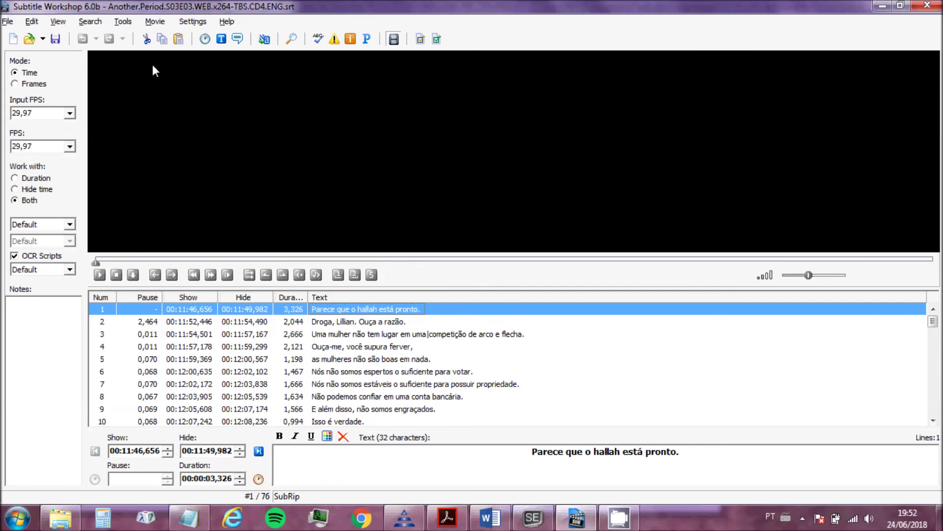
# Step: Run the information and errors check on the subtitle file and select the warning for subtitle 3
pyautogui.click(124, 23)
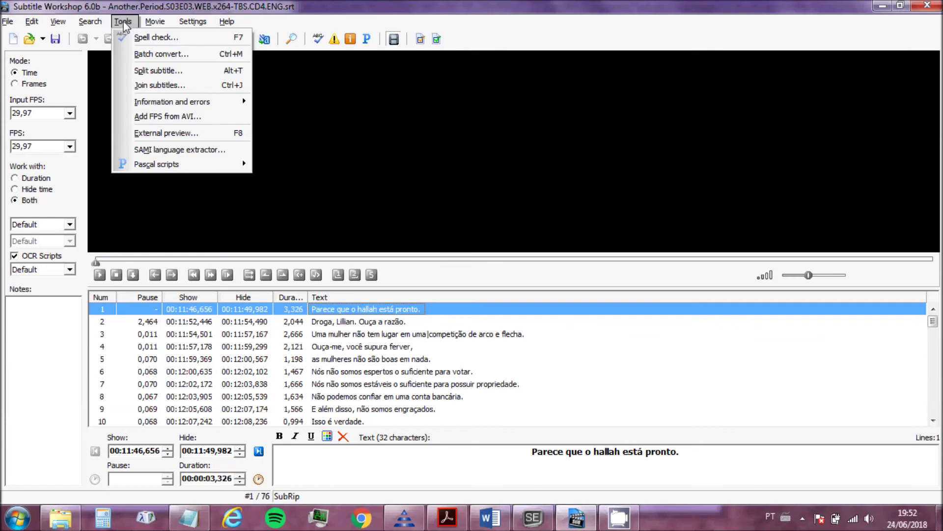
pyautogui.click(124, 22)
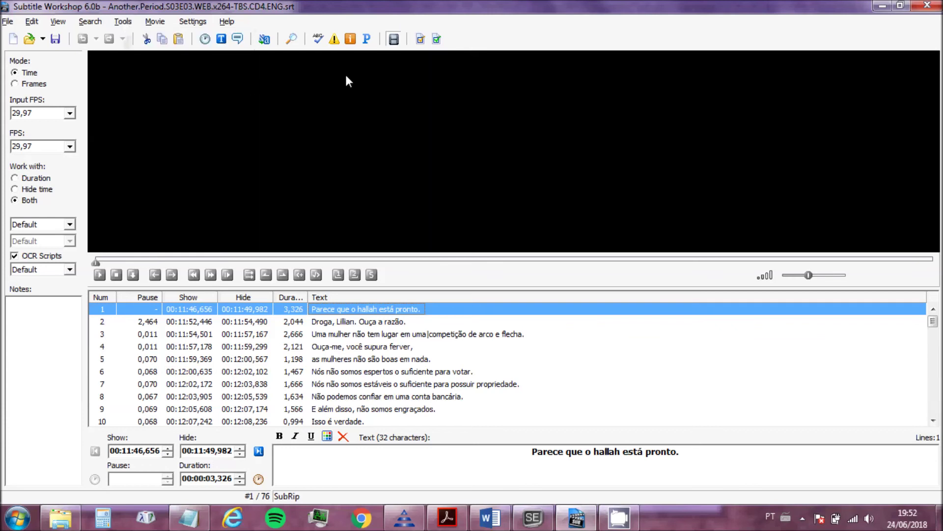
pyautogui.click(335, 39)
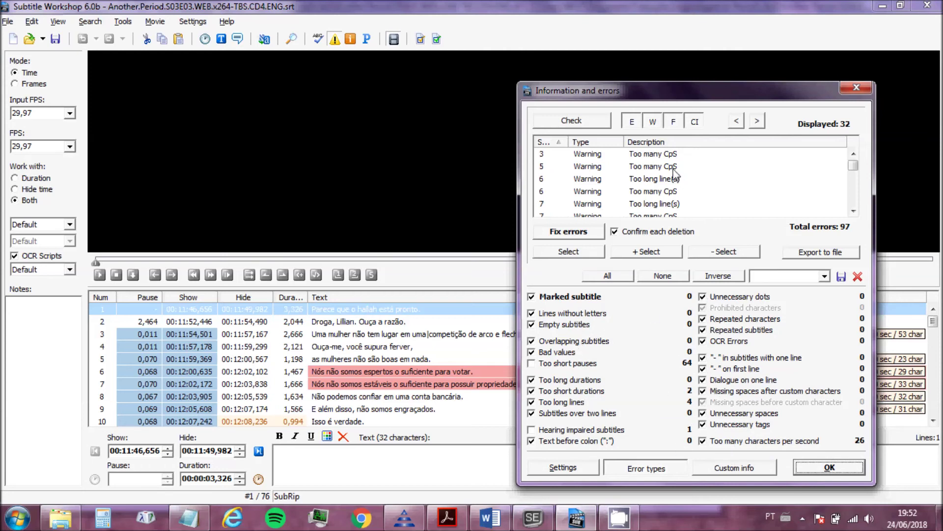
pyautogui.click(662, 156)
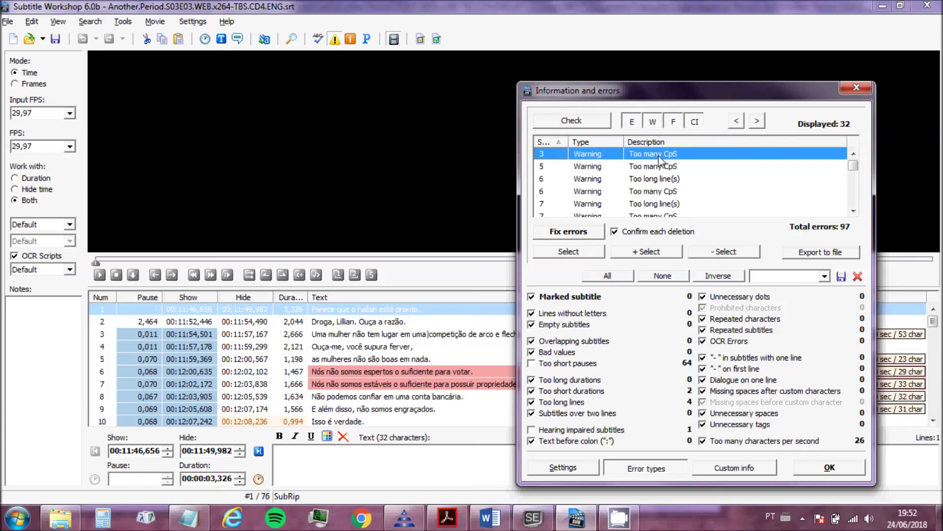
# Step: Switch to Subtitle Edit and replace "Uma mulher" with "Mulheres" in the third subtitle
pyautogui.click(530, 520)
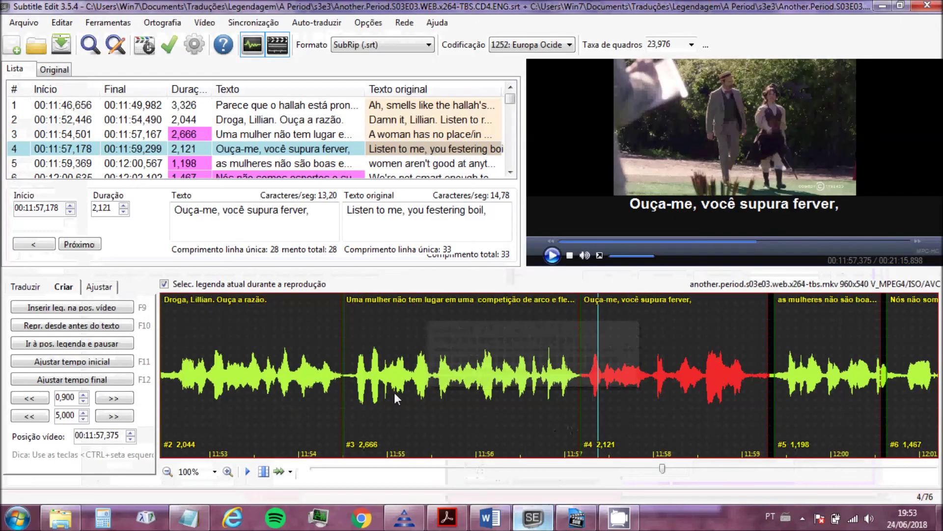
pyautogui.click(244, 134)
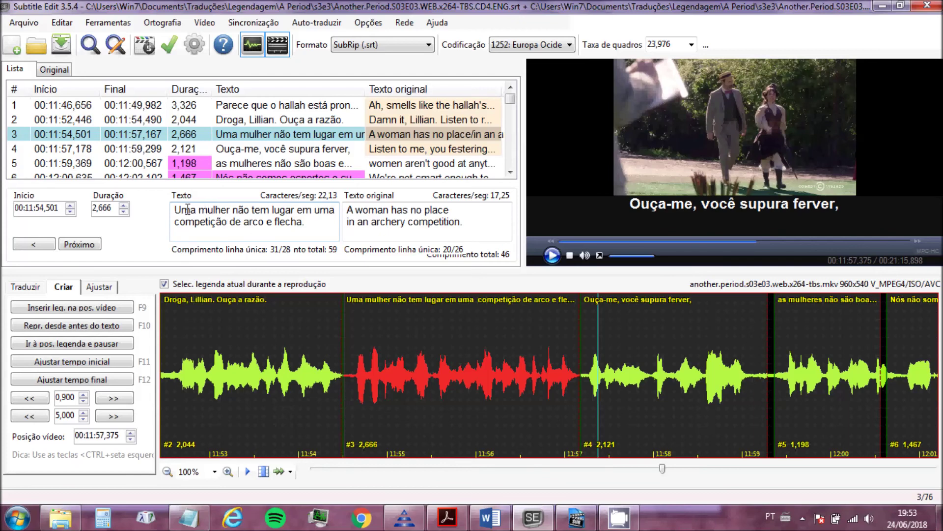
pyautogui.click(233, 209)
pyautogui.moveTo(221, 208); pyautogui.dragTo(157, 208)
pyautogui.write('Mulhres')
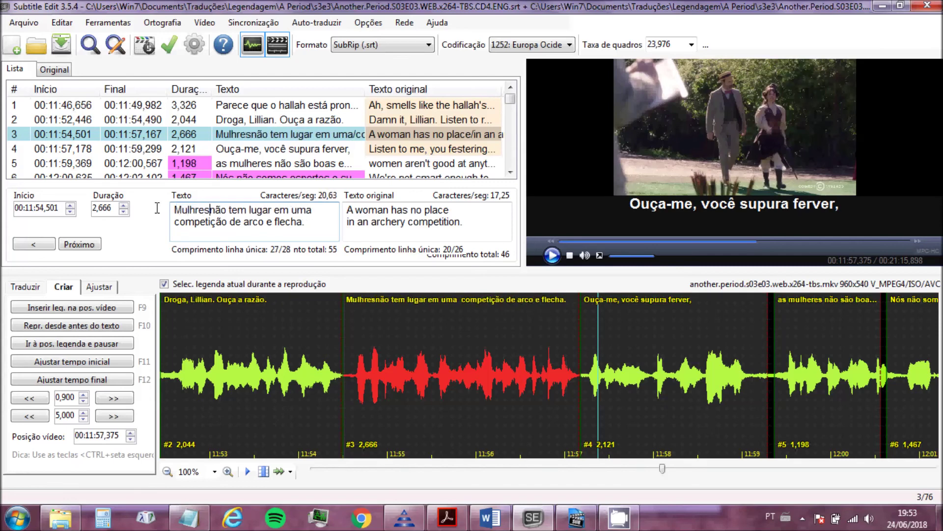
pyautogui.press('BackSpace')
pyautogui.write('eres')
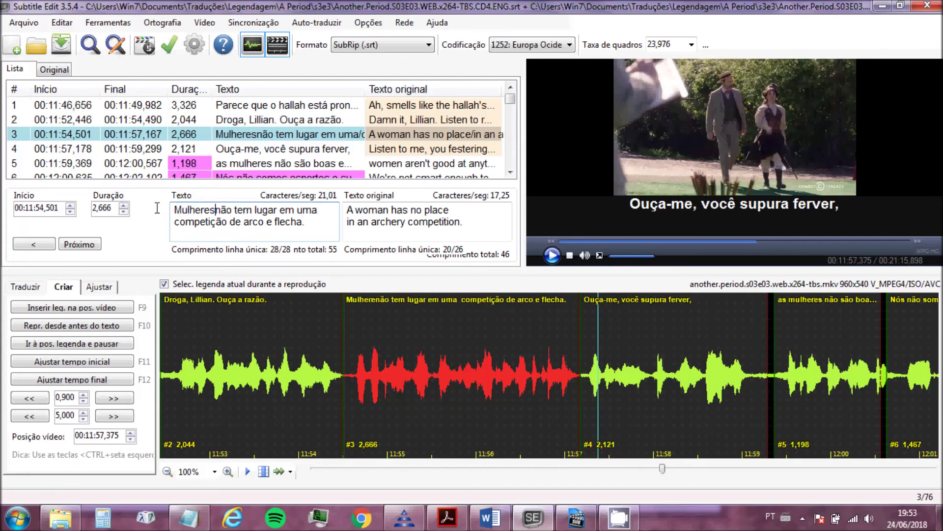
# Step: Shorten the rest of the third subtitle to "não devem" on the first line and "competir de arco e flecha." on the second
pyautogui.hotkey('ctrl', 'shift', 'Right')
pyautogui.hotkey('ctrl', 'shift', 'Right')
pyautogui.hotkey('ctrl', 'shift', 'Right')
pyautogui.write('devem')
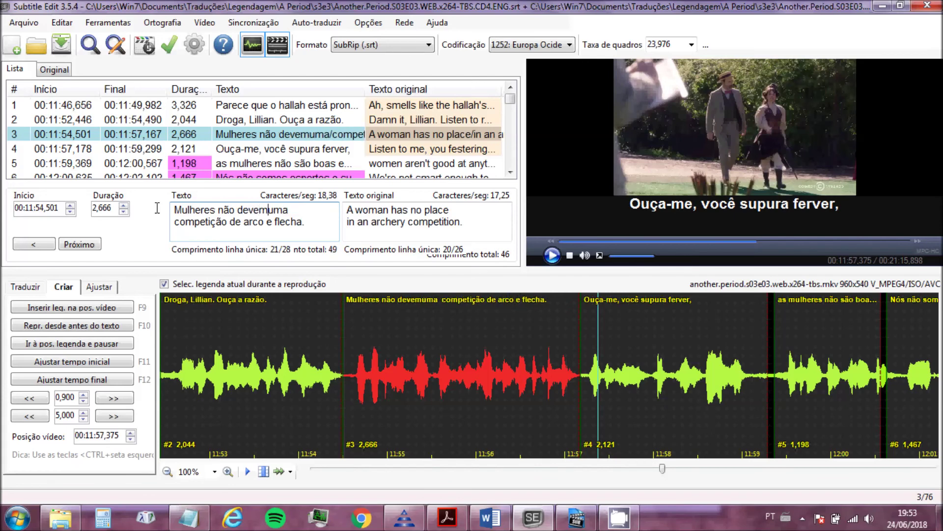
pyautogui.press('Delete')
pyautogui.press('Delete')
pyautogui.press('Delete')
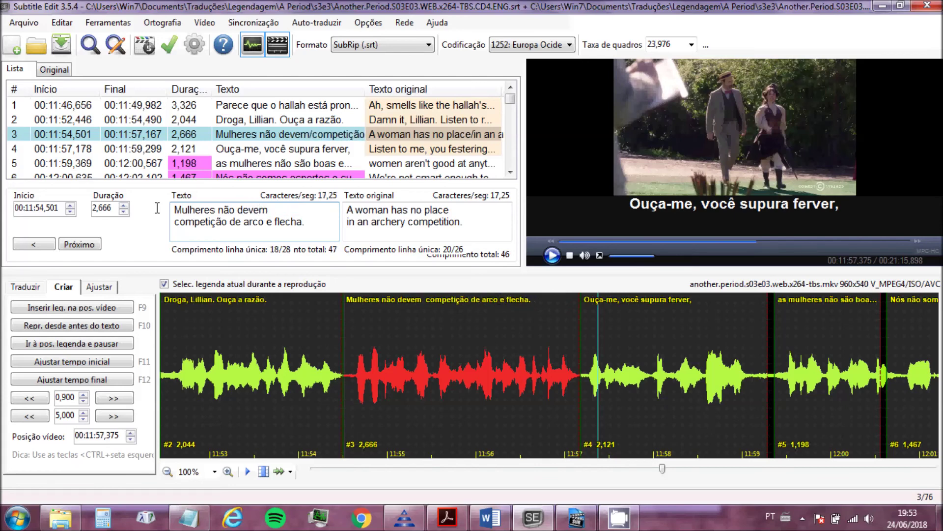
pyautogui.press('Down')
pyautogui.hotkey('ctrl', 'shift', 'Left')
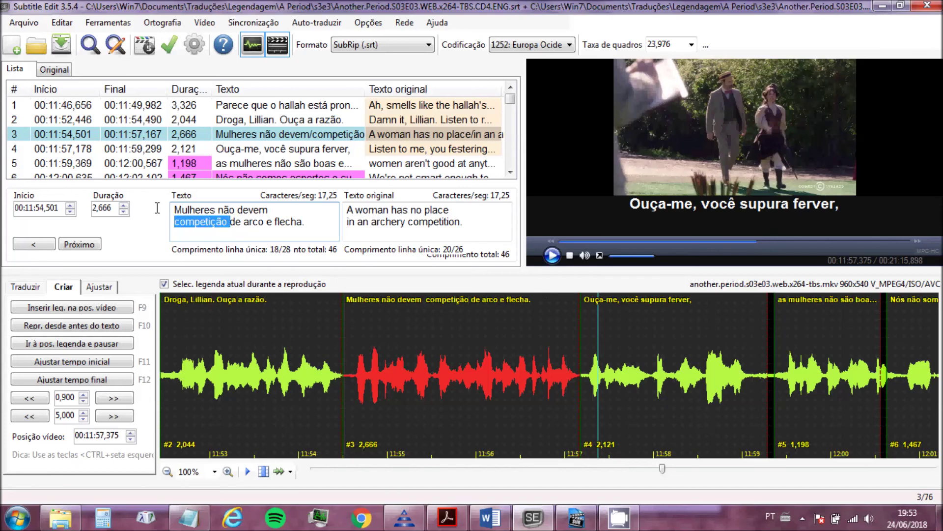
pyautogui.write('competir')
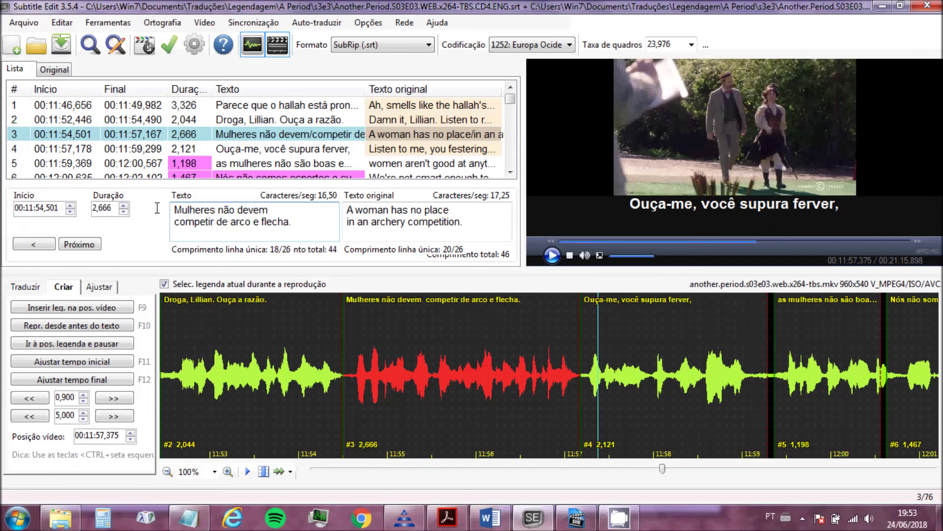
# Step: Replace "de" with "em" in the third subtitle's second line so it reads "competir em arco e flecha."
pyautogui.press('Right')
pyautogui.hotkey('ctrl', 'shift', 'Left')
pyautogui.write('em')
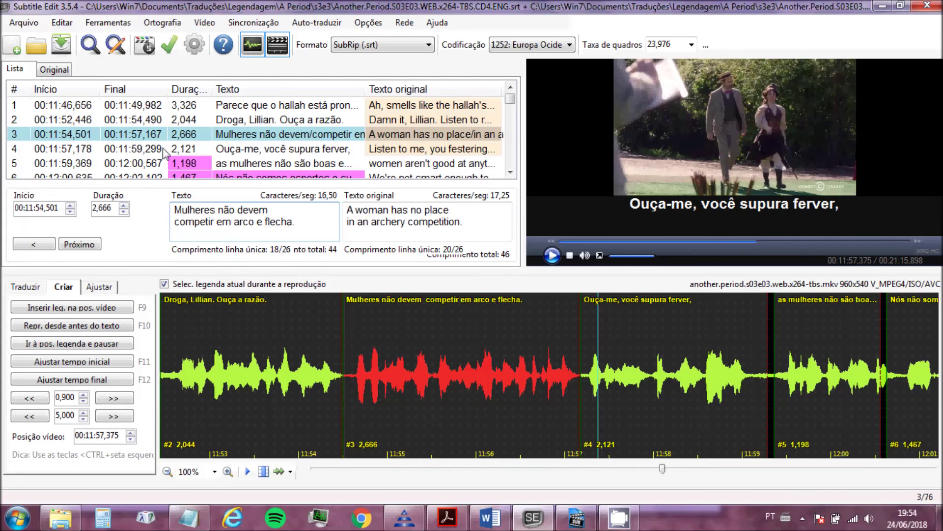
# Step: Save the translated subtitle in the s3e3 folder, overwriting Another.Period.S03E03.WEB.x264-TBS.CD4.ENG.srt
pyautogui.click(67, 49)
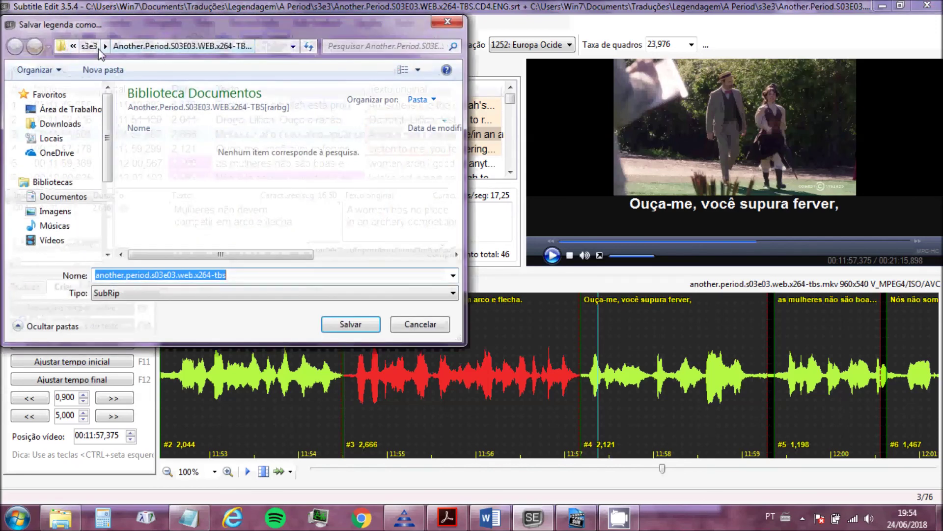
pyautogui.click(97, 47)
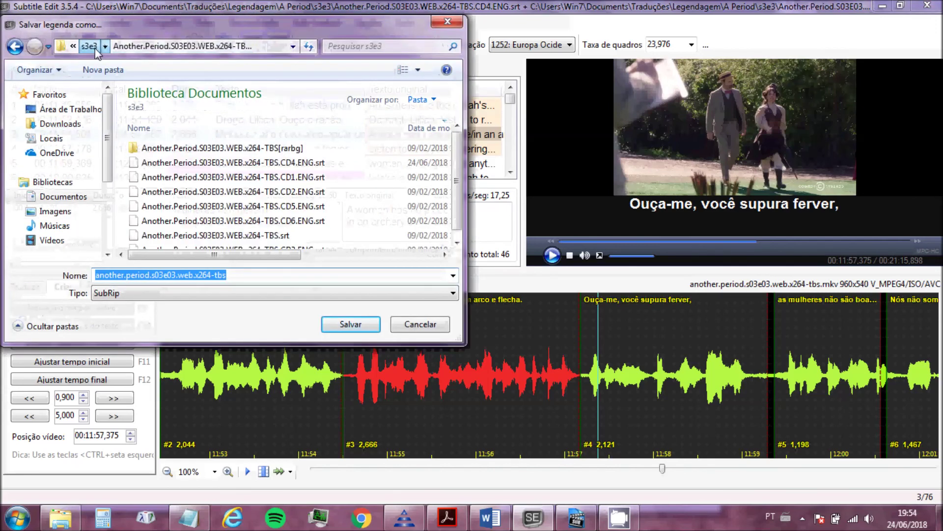
pyautogui.click(272, 164)
pyautogui.click(360, 325)
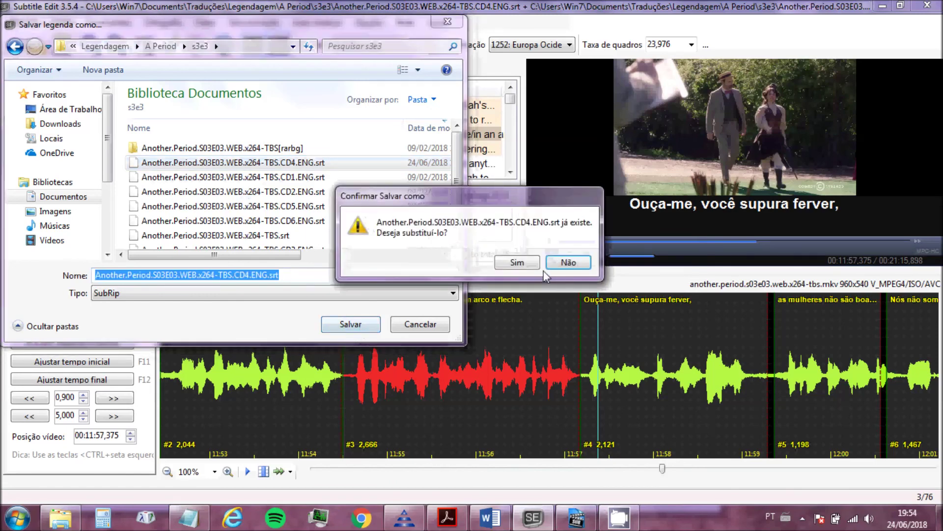
pyautogui.click(529, 267)
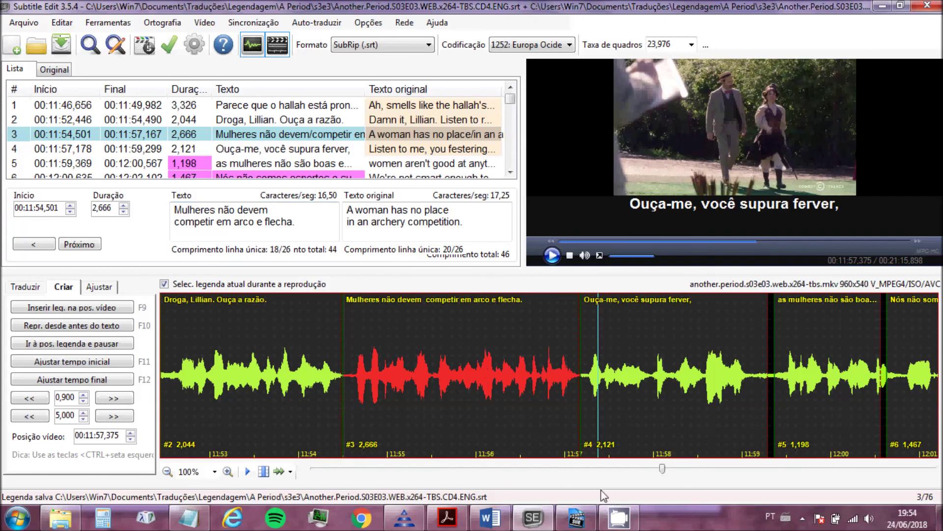
# Step: Switch to Subtitle Workshop and repeat the information and errors check on the subtitle file already loaded there
pyautogui.click(575, 520)
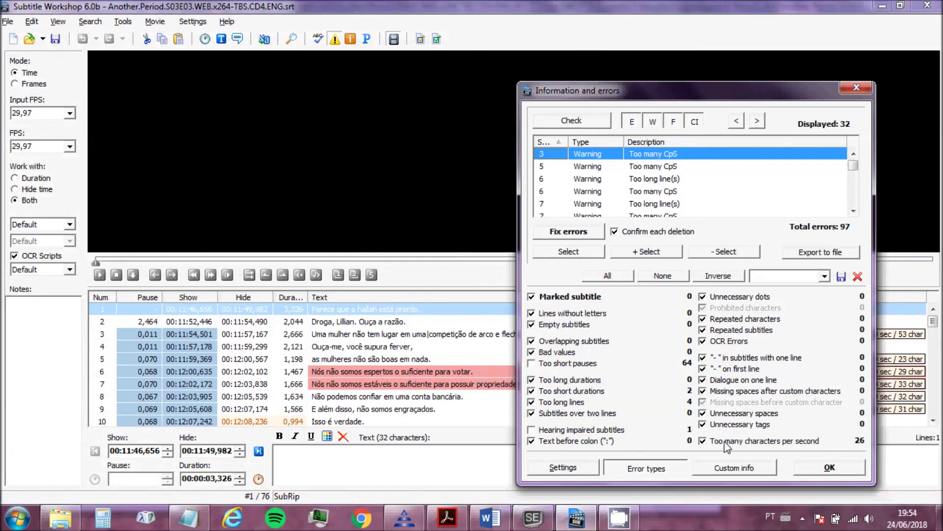
pyautogui.click(819, 468)
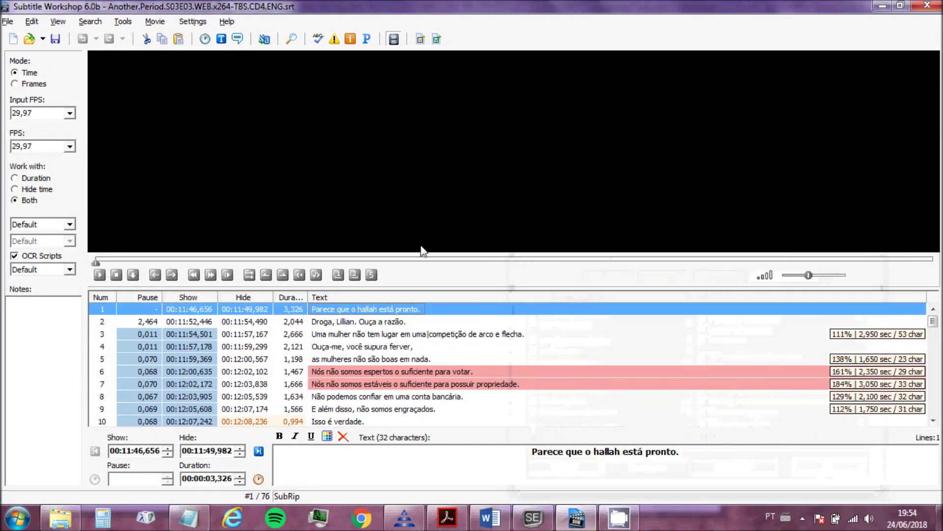
pyautogui.click(334, 39)
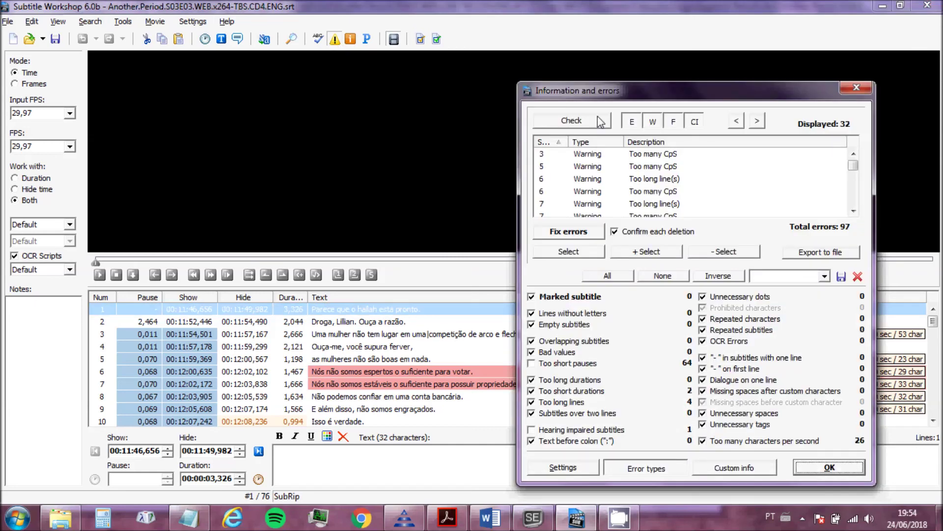
pyautogui.click(828, 468)
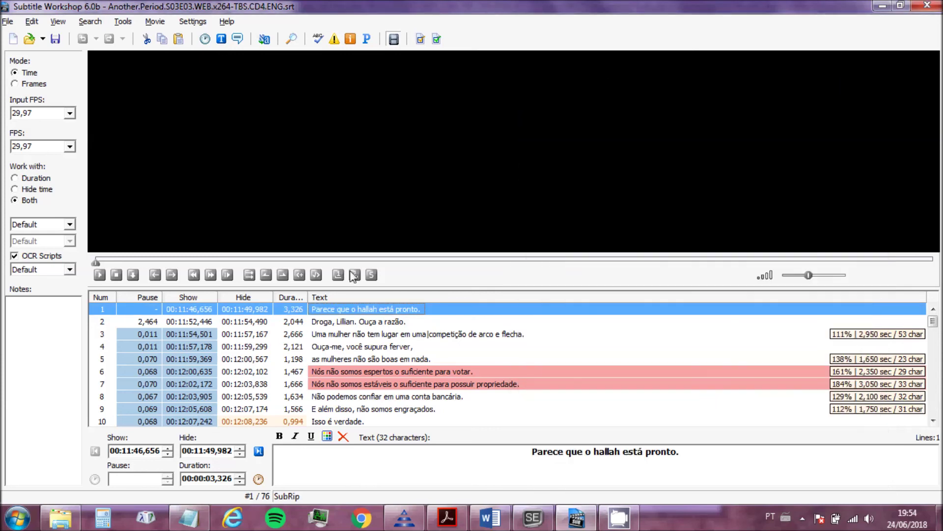
# Step: Close the loaded subtitle and reopen Another.Period.S03E03.WEB.x264-TBS.CD4.ENG.srt from the recent files to load the saved edits
pyautogui.click(7, 21)
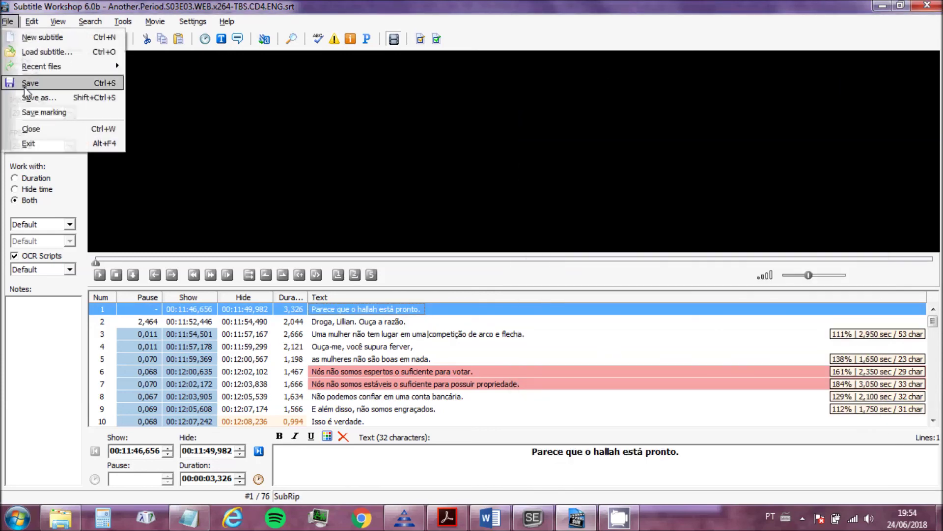
pyautogui.click(29, 128)
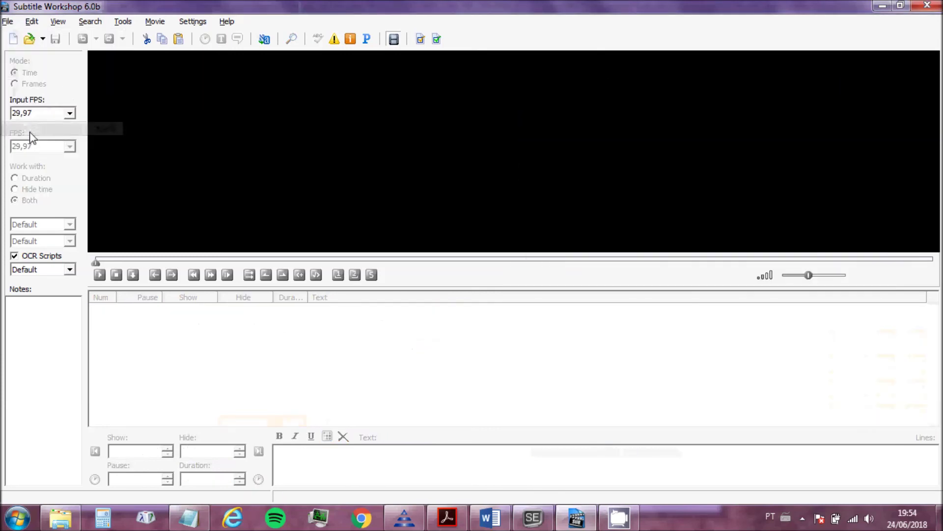
pyautogui.click(43, 39)
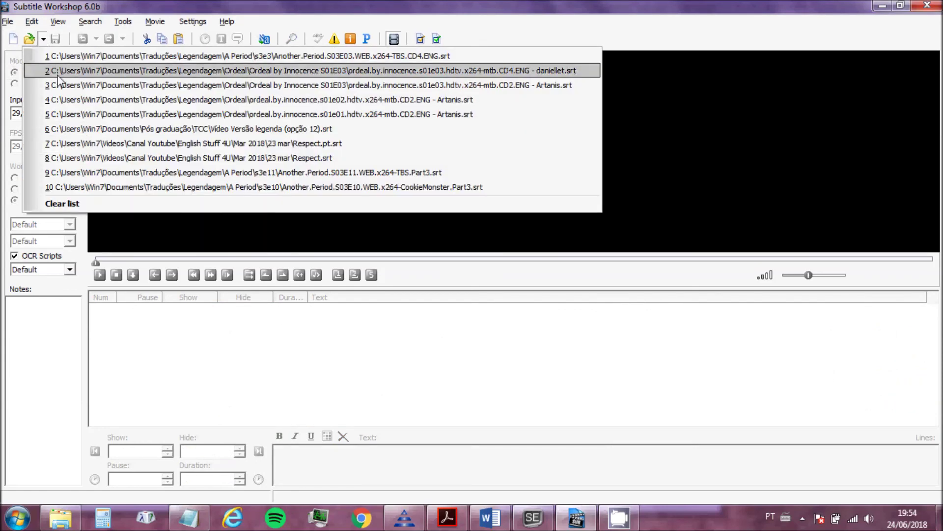
pyautogui.click(78, 58)
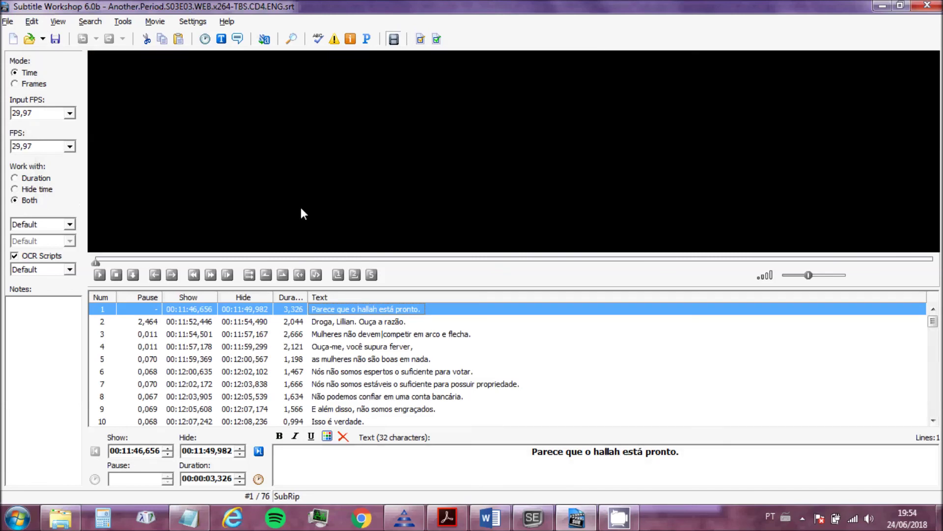
# Step: Run the information and errors check on the reloaded subtitle file and review the list of warnings
pyautogui.click(335, 39)
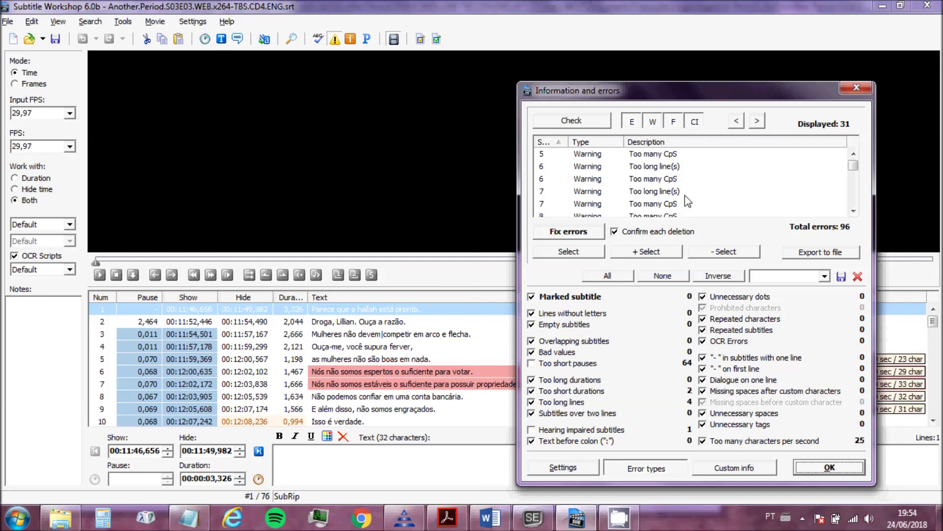
pyautogui.moveTo(855, 166)
pyautogui.mouseDown()
pyautogui.moveTo(861, 219)
pyautogui.moveTo(854, 158)
pyautogui.mouseUp()
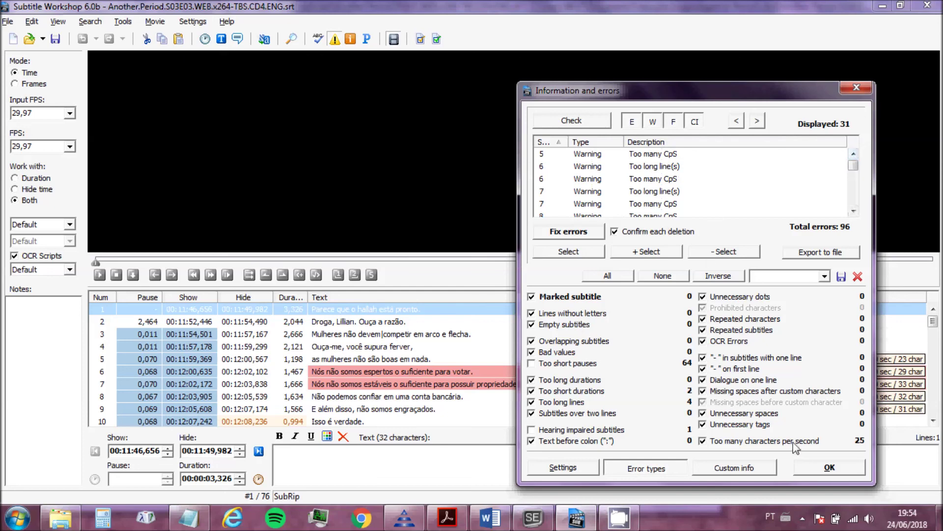
pyautogui.click(813, 469)
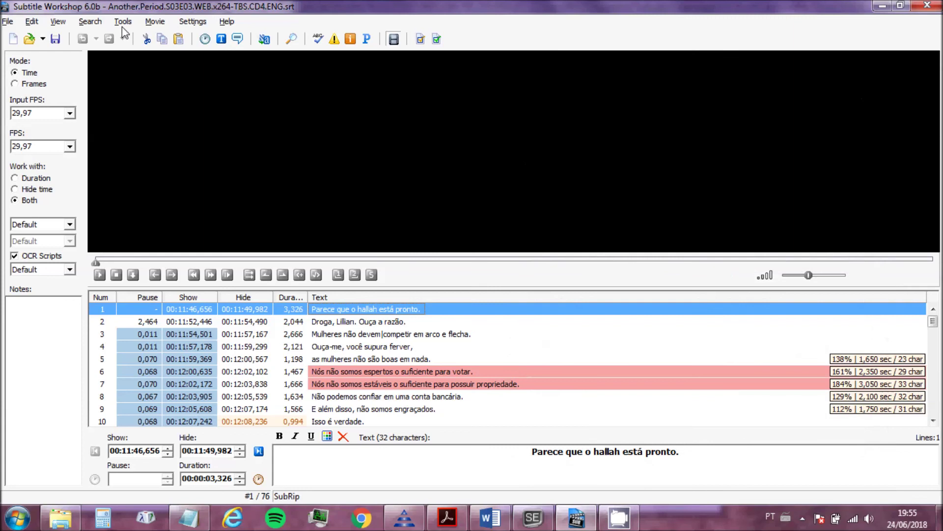
# Step: Run the Cola.300.Final Pascal script on the subtitle file
pyautogui.click(123, 21)
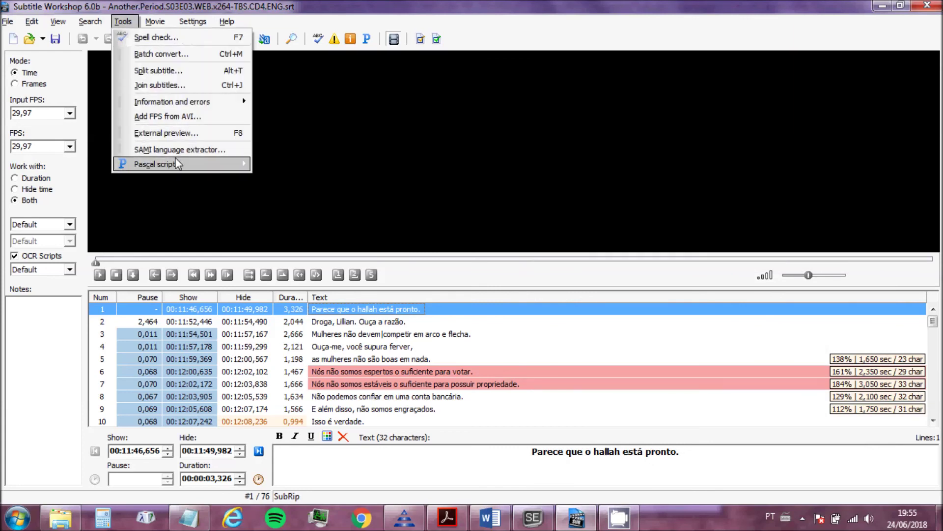
pyautogui.moveTo(180, 167)
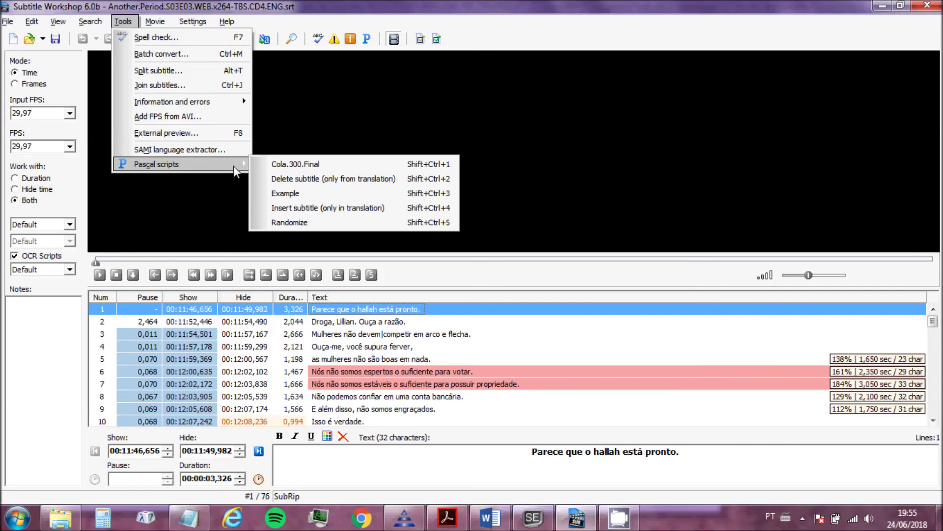
pyautogui.click(291, 167)
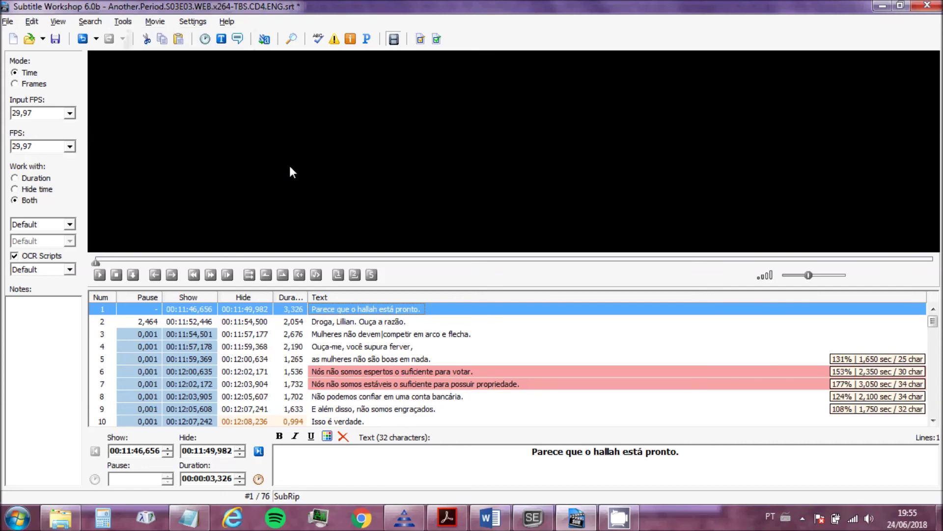